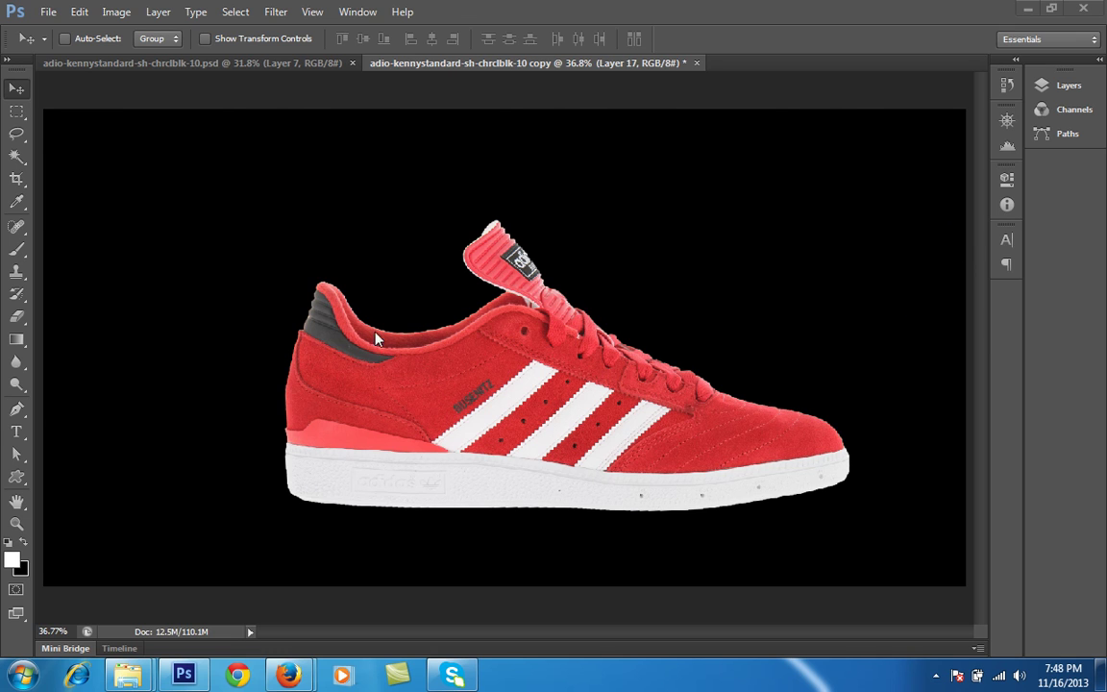
Show Layer 16 over the plain shoe to preview the finished paint-splash artwork
click(1072, 87)
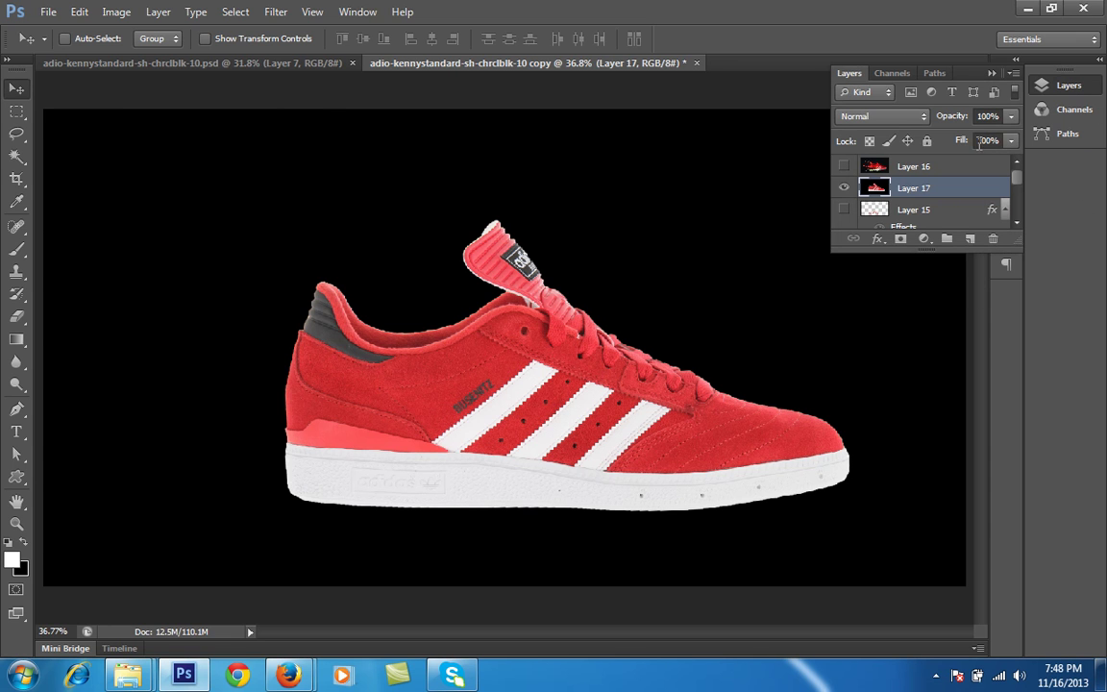
click(844, 167)
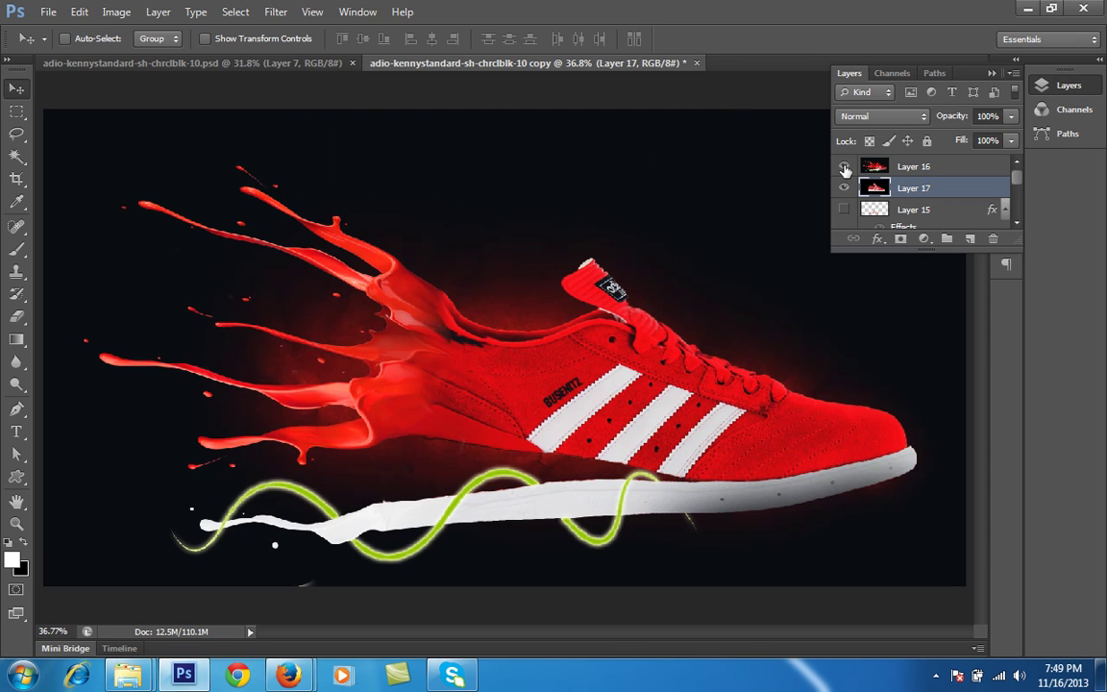
click(993, 74)
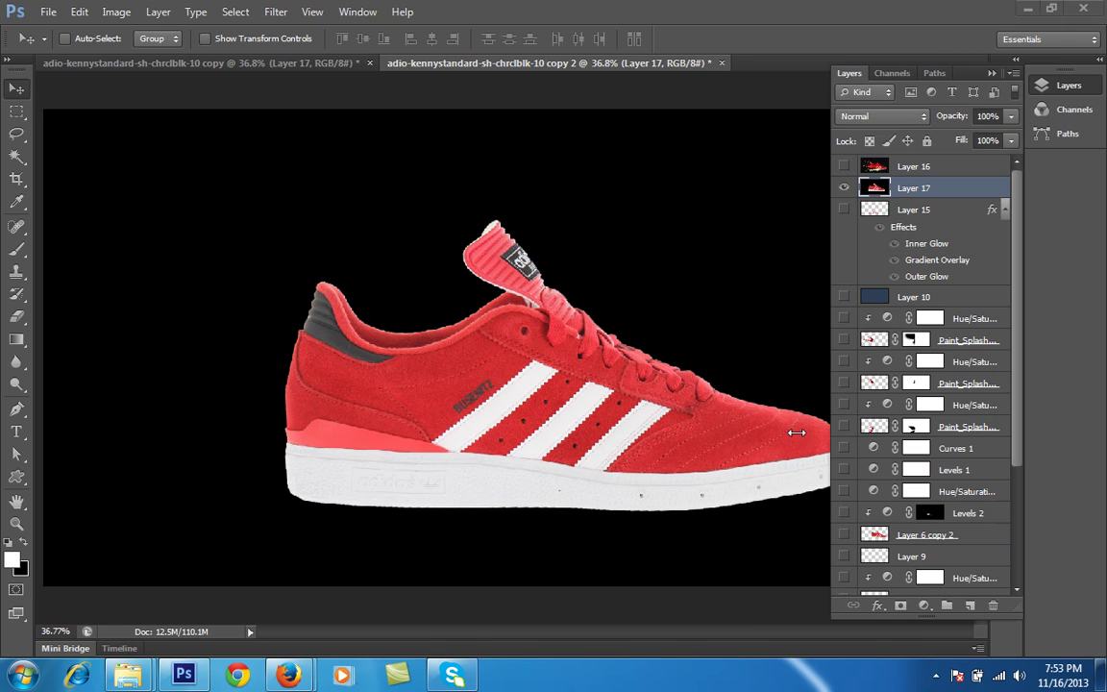
Compare the finished artwork on Layer 16 with the plain shoe on Layer 17 by toggling Layer 16's visibility
click(998, 76)
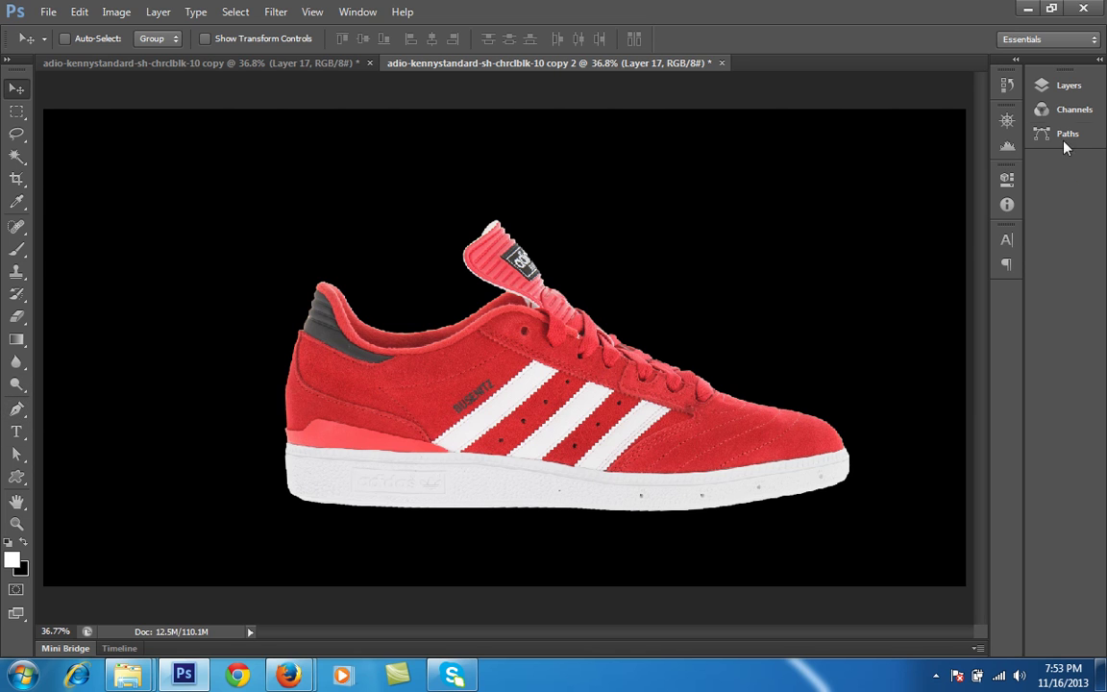
click(1060, 87)
click(845, 167)
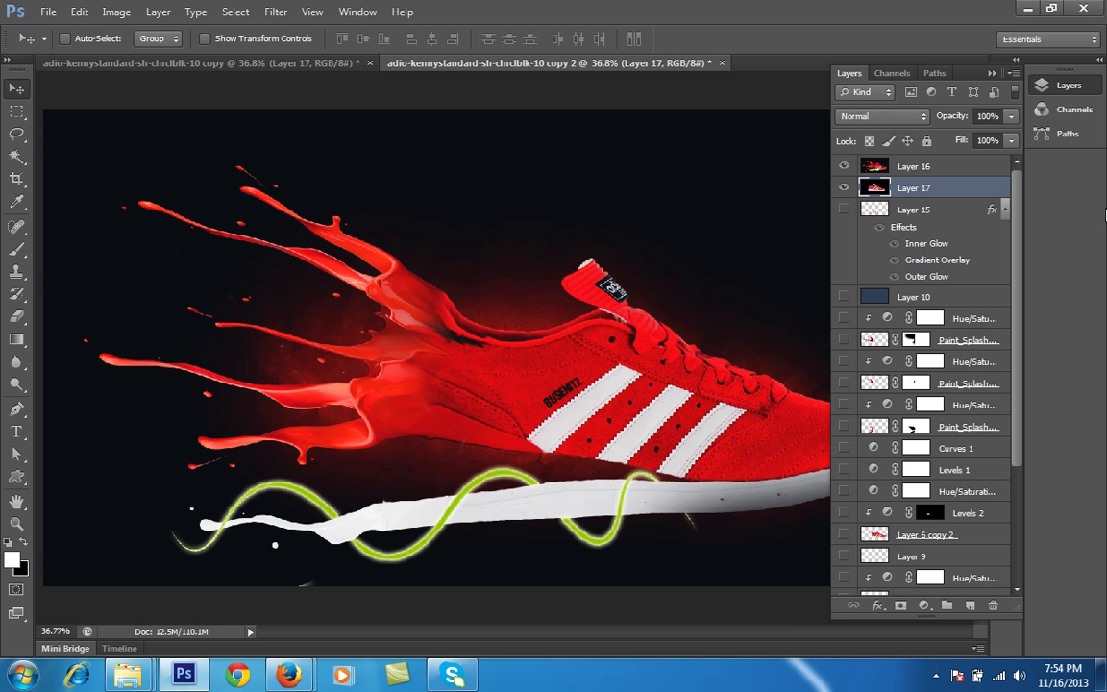
drag(844, 166, 844, 195)
click(844, 190)
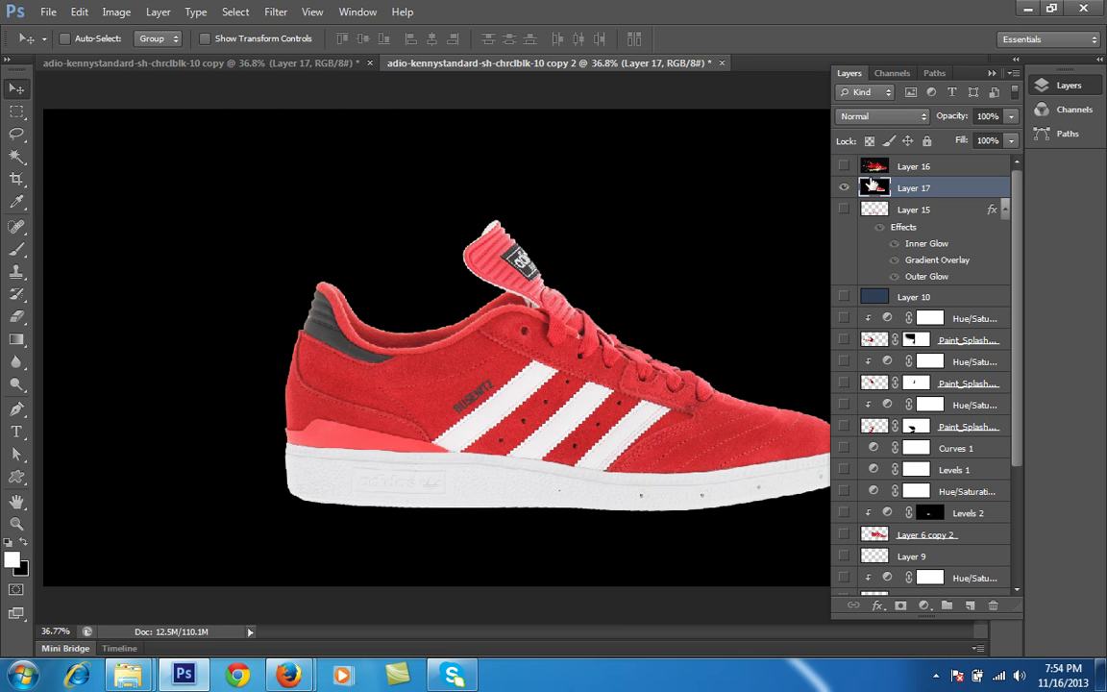
click(992, 73)
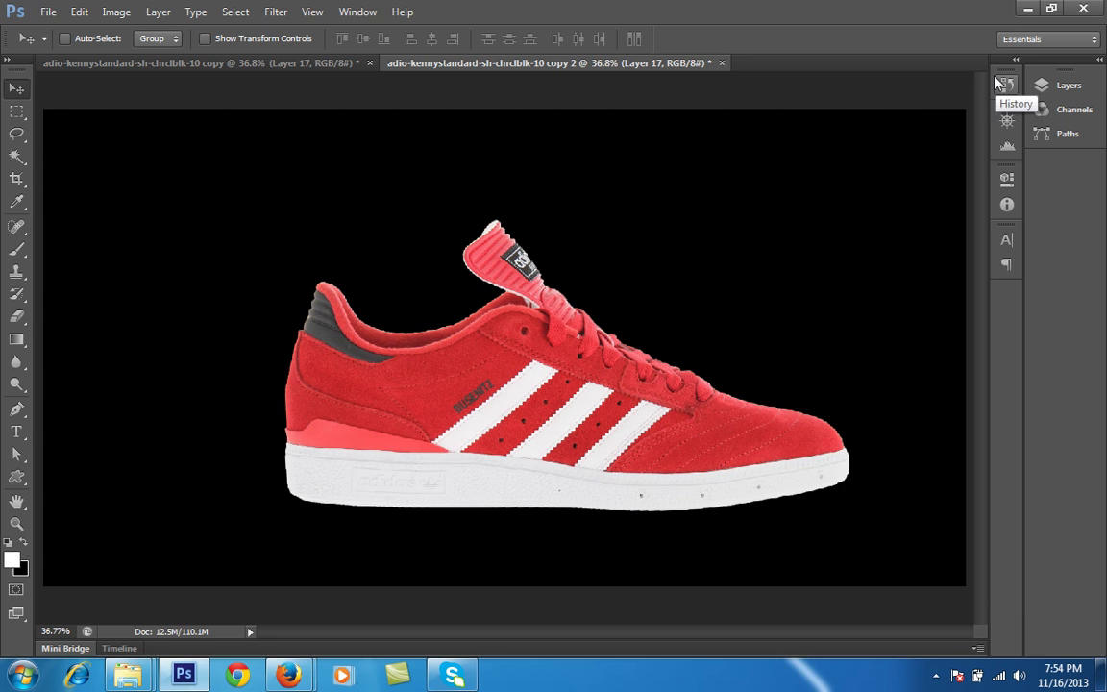
Toggle the visibility of Layer 5 copy 2 to inspect the shoe cutout separately from the black background on Layer 3
click(1065, 84)
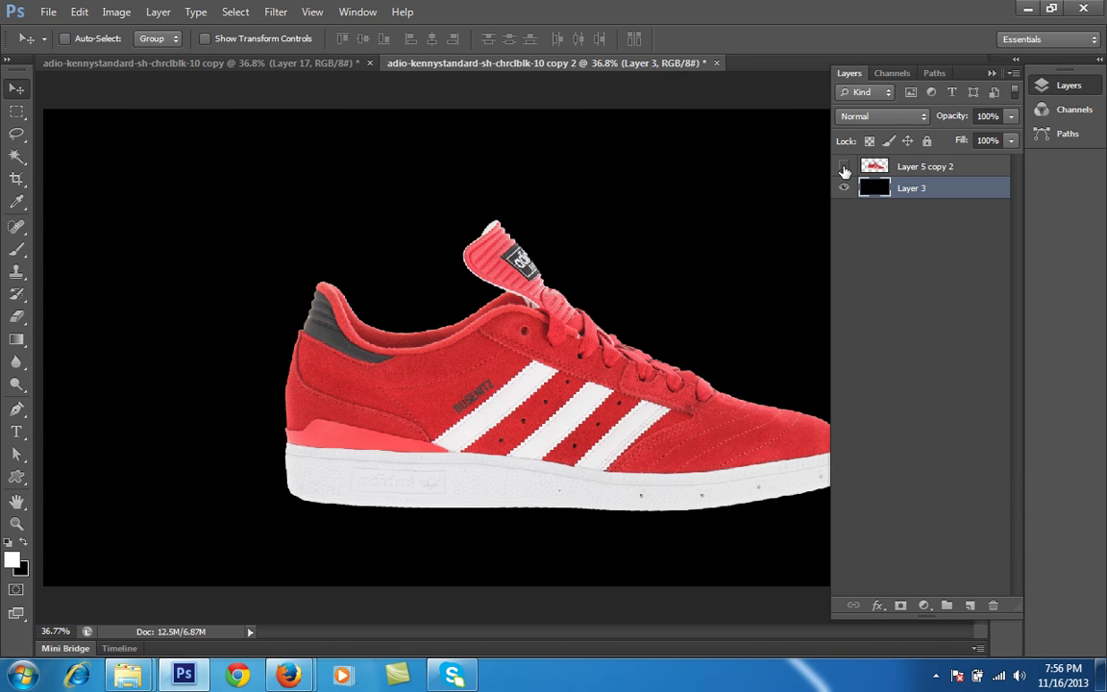
click(845, 168)
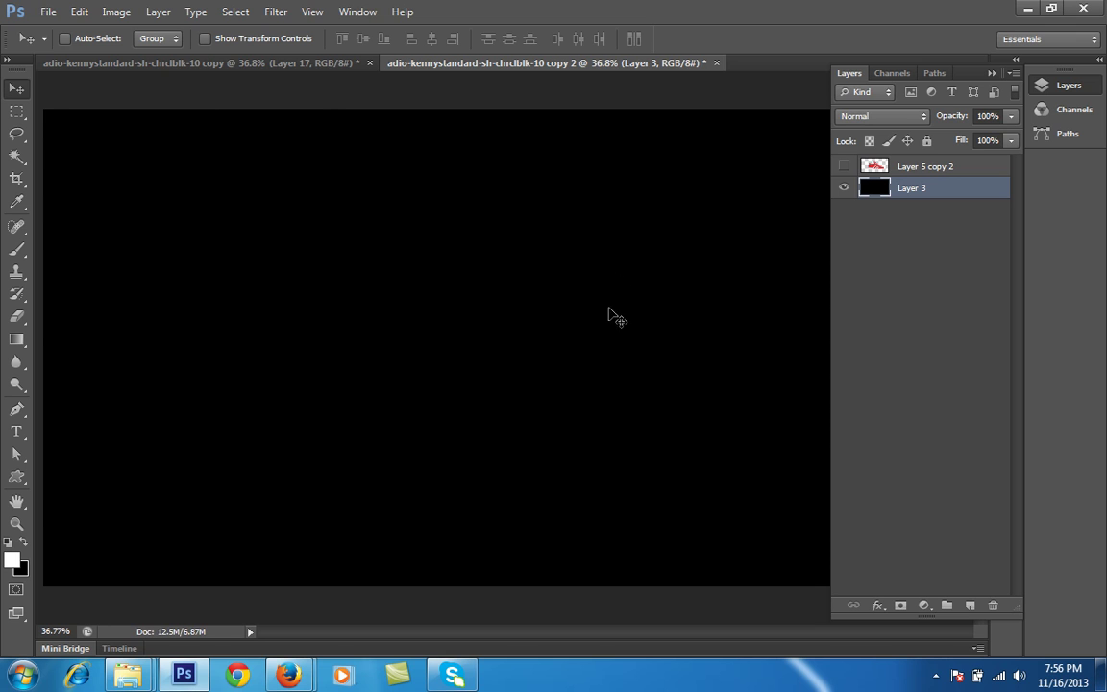
click(844, 167)
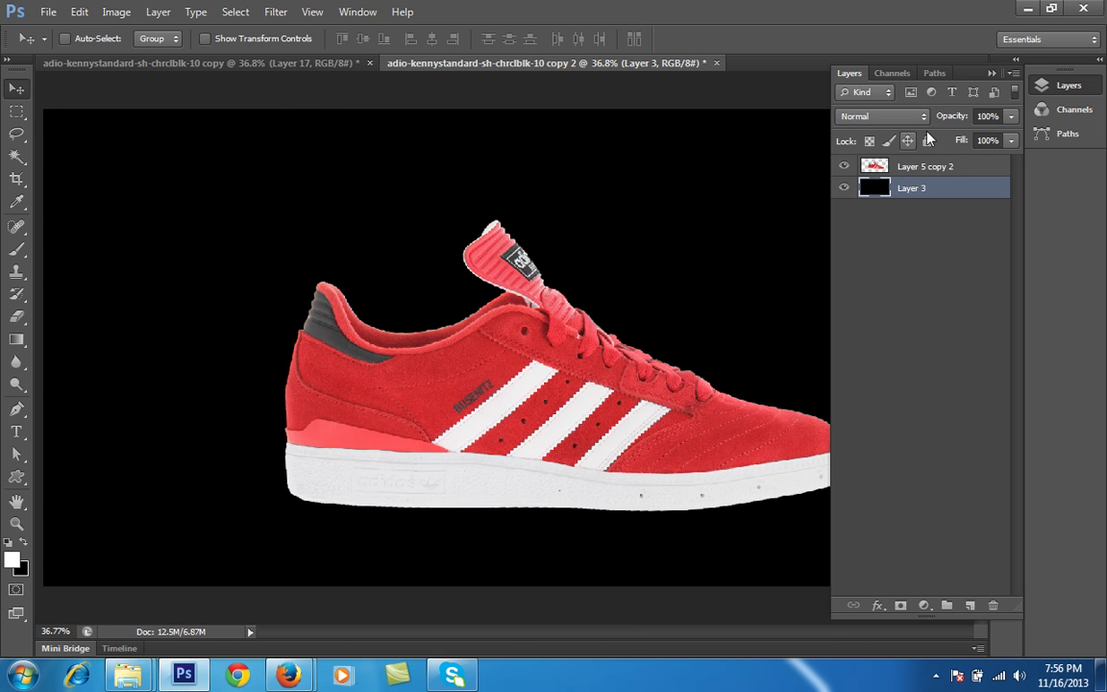
click(992, 74)
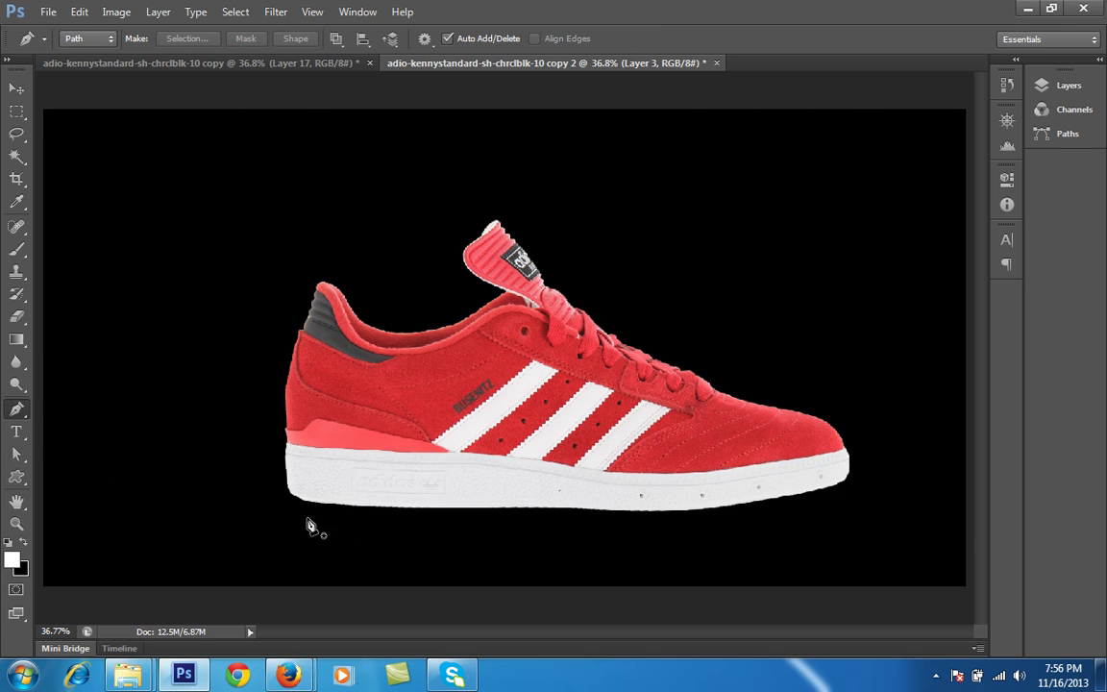
Trace a Pen tool path from the toe along the bottom edge of the white sole and up around the heel
click(839, 487)
mouse_move(677, 514)
mouse_down()
mouse_move(655, 515)
mouse_move(677, 519)
mouse_up()
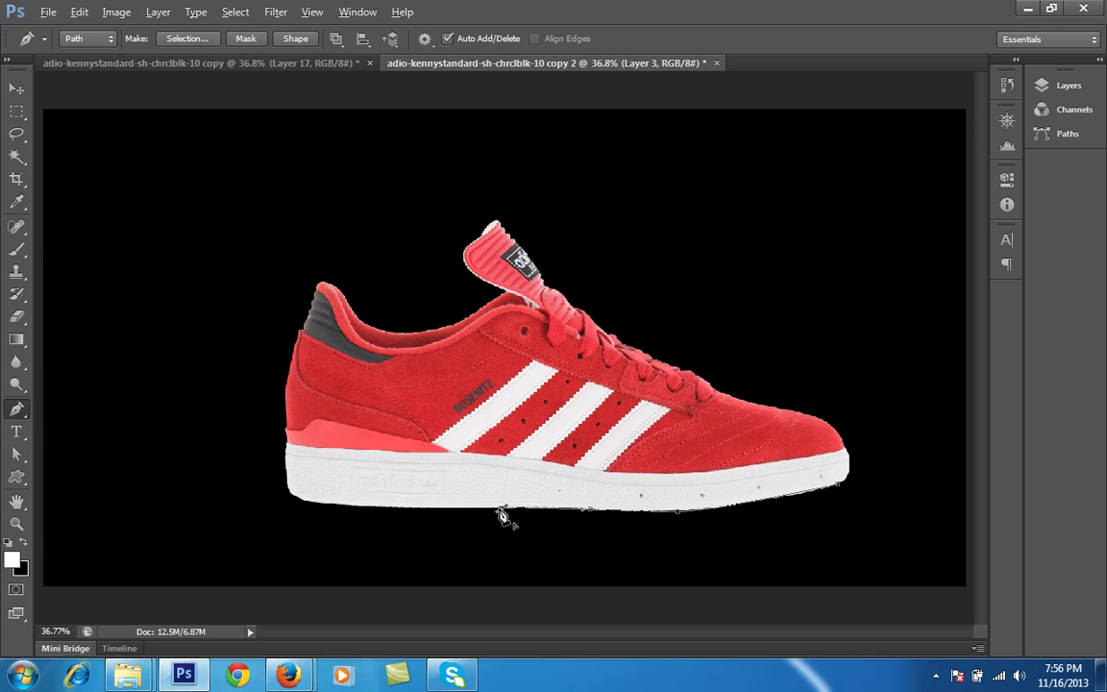
click(376, 507)
click(330, 506)
click(296, 505)
click(289, 486)
click(290, 448)
click(307, 448)
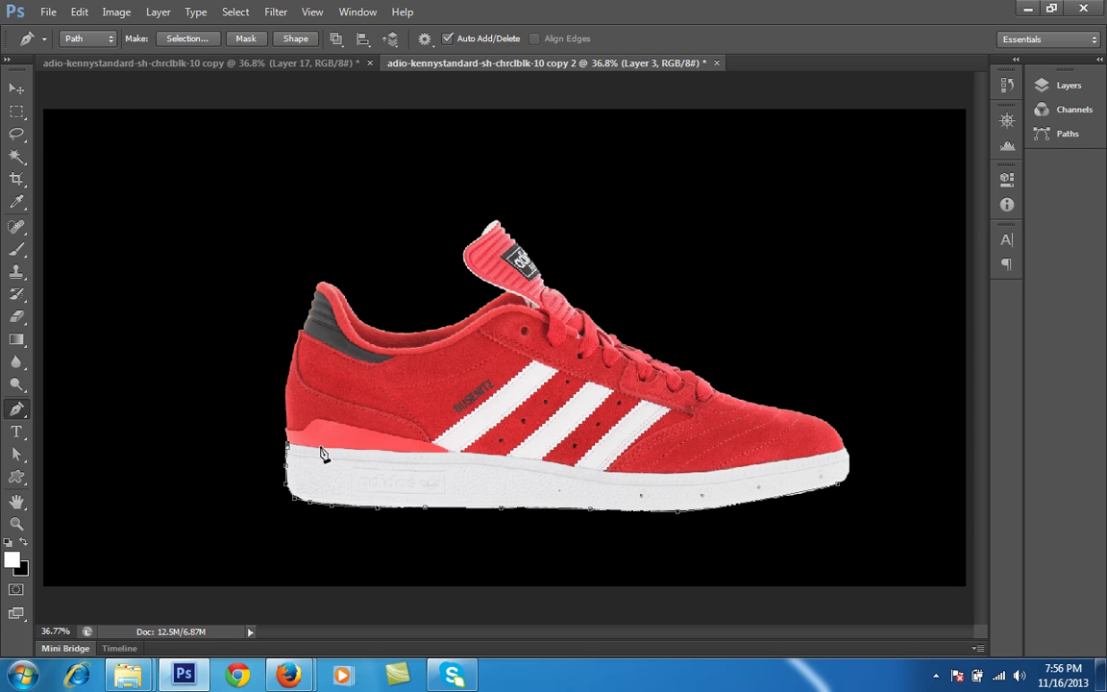
Continue the path along the seam between the red upper and white sole to the toe, close it, and dismiss the color scheme prompt
click(331, 450)
click(421, 452)
click(458, 455)
click(519, 460)
click(581, 467)
click(629, 472)
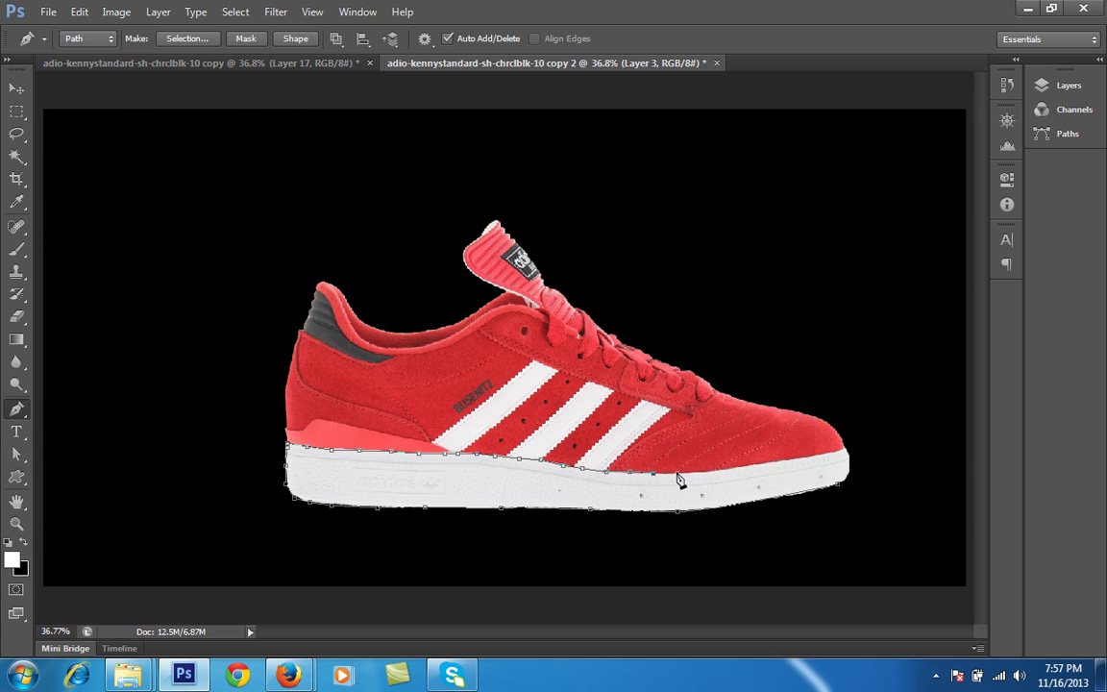
click(701, 472)
click(732, 473)
click(831, 456)
click(844, 452)
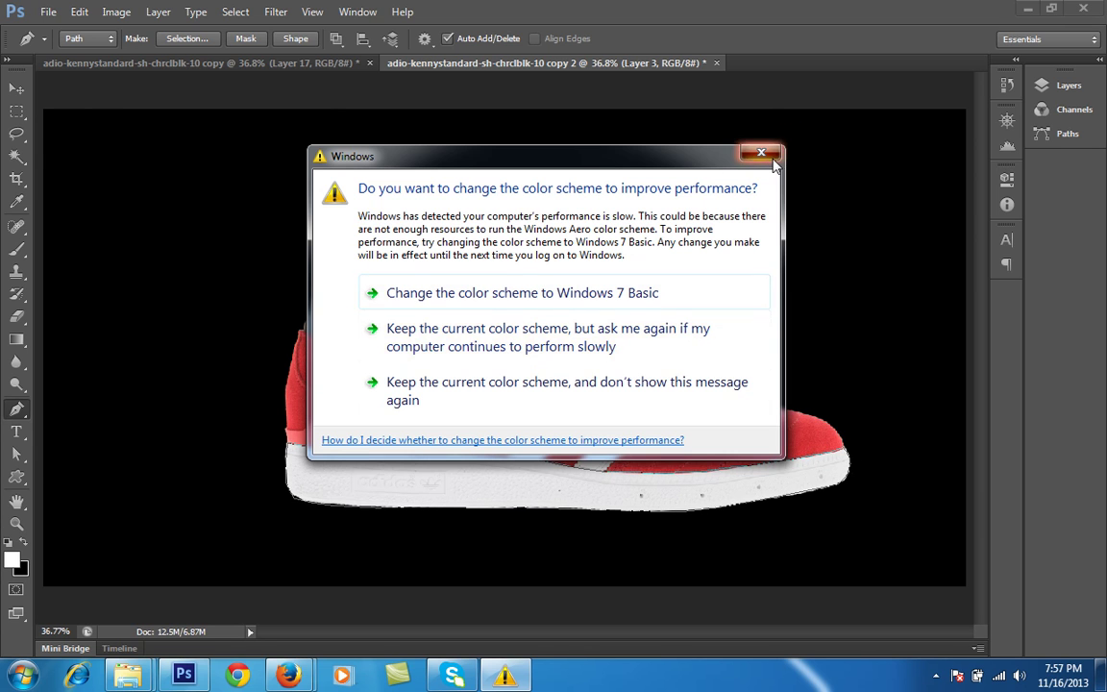
key(Escape)
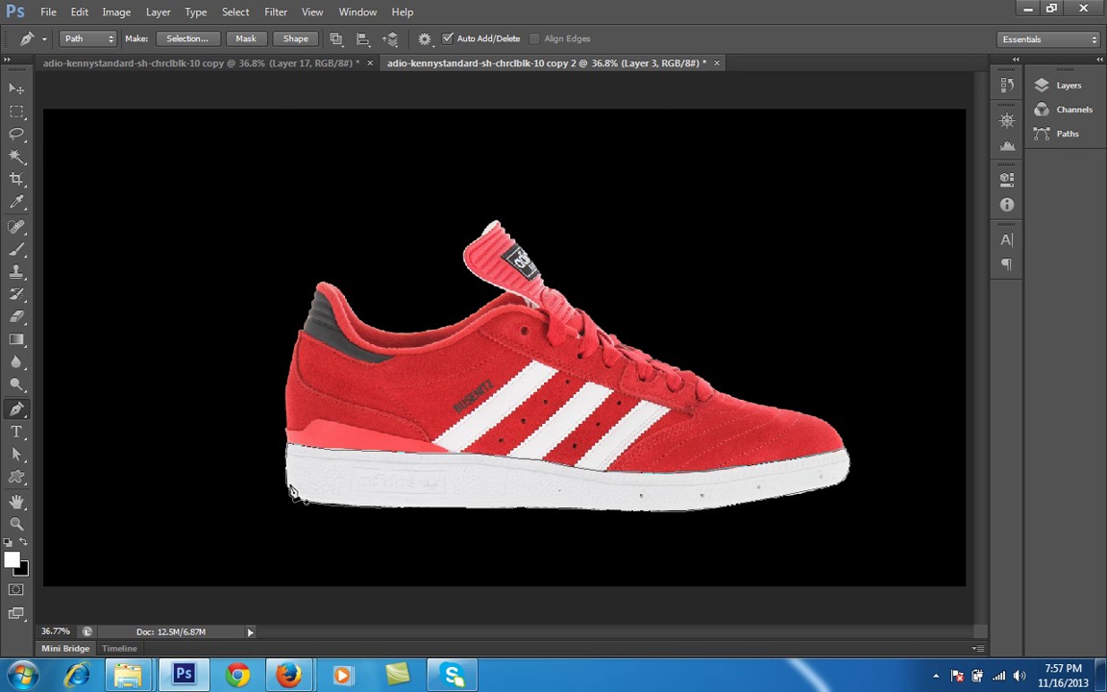
Convert the sole path into a new anti-aliased selection with a feather radius of 1 pixel
right_click(785, 481)
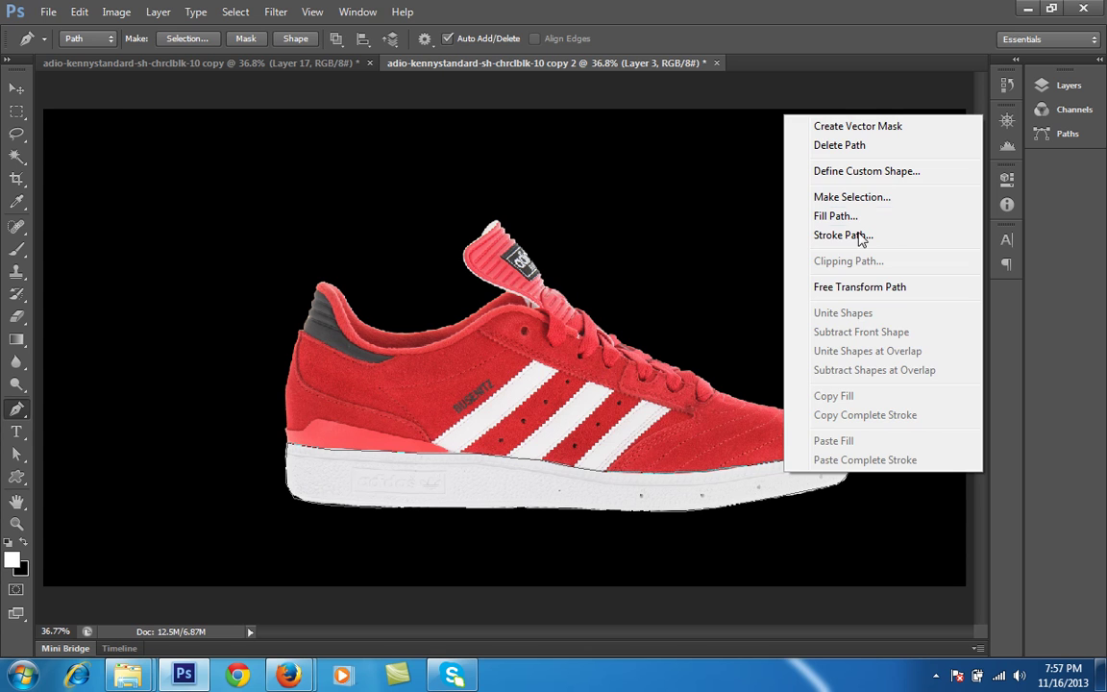
click(863, 195)
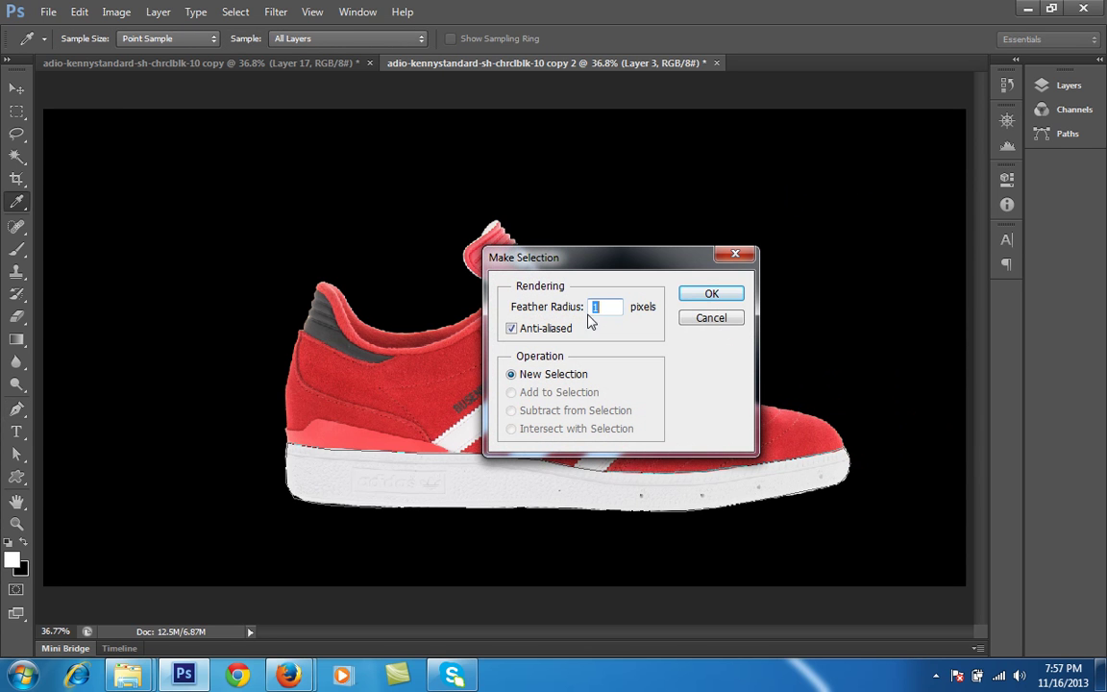
click(711, 294)
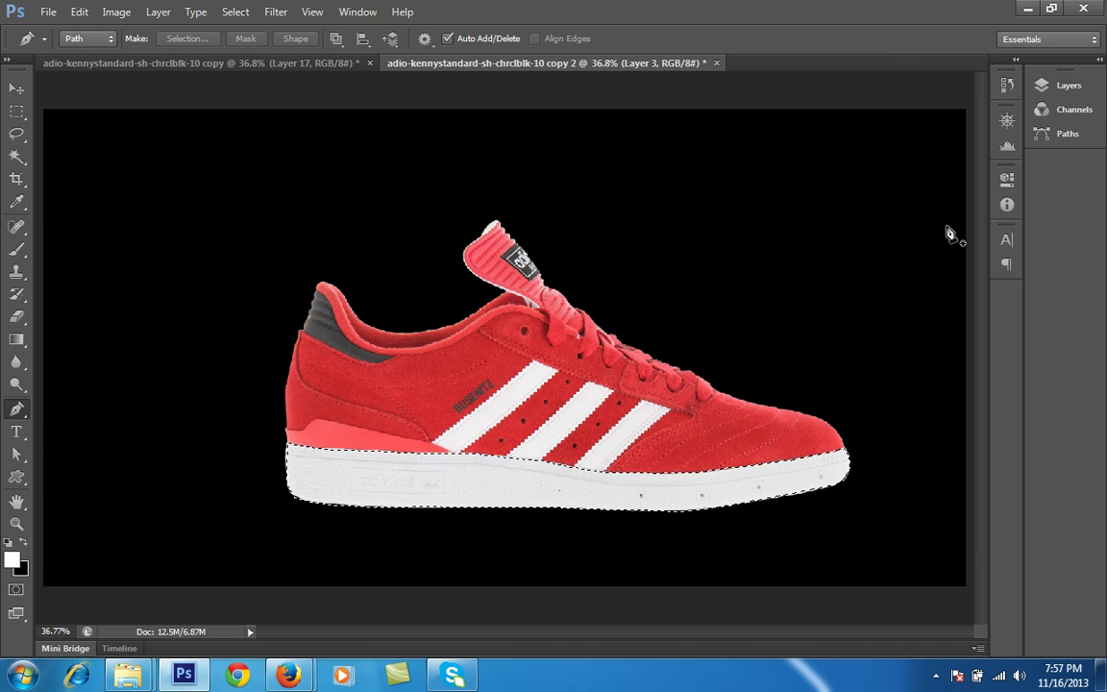
Copy the selected sole from Layer 5 copy 2 onto a new layer
click(1057, 86)
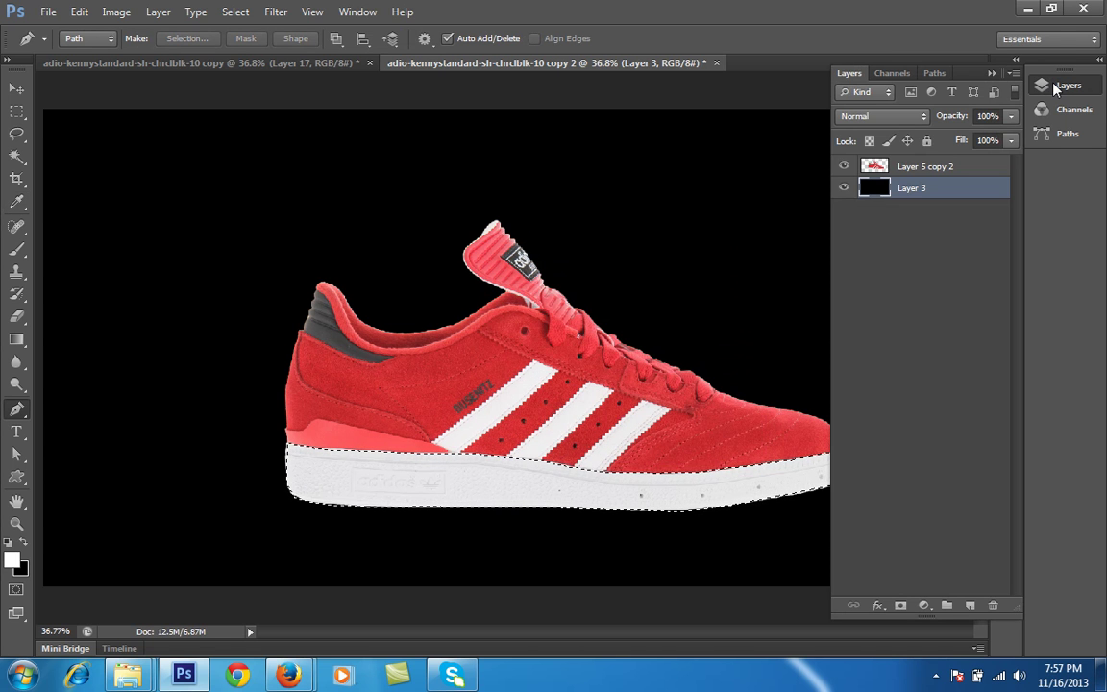
click(896, 167)
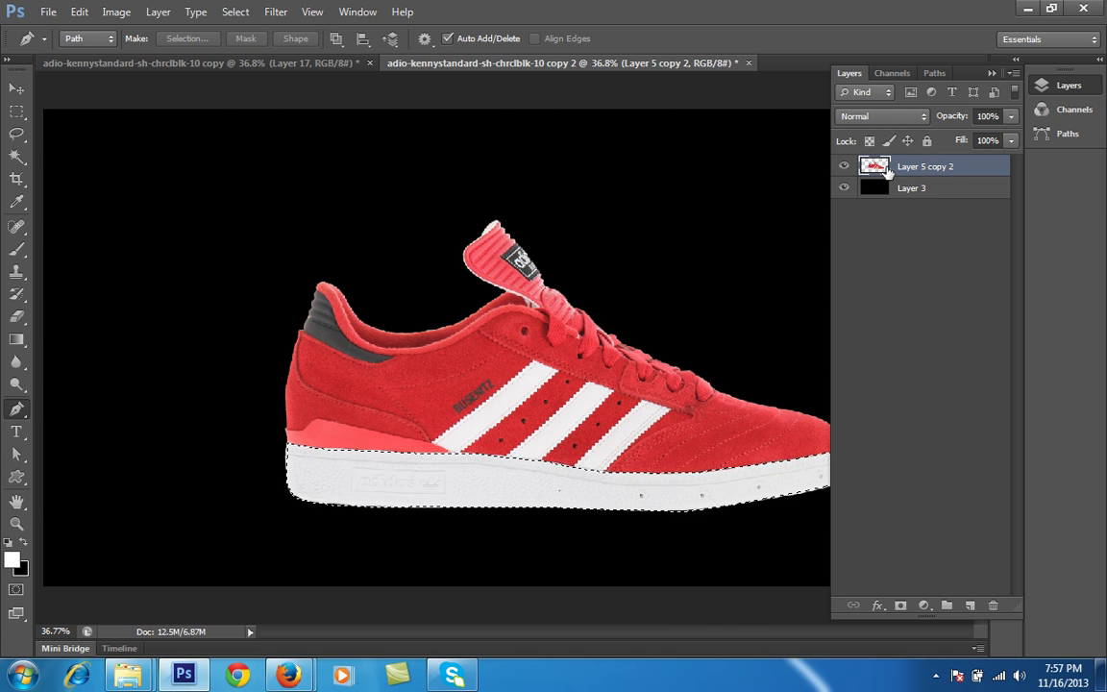
key(ctrl+j)
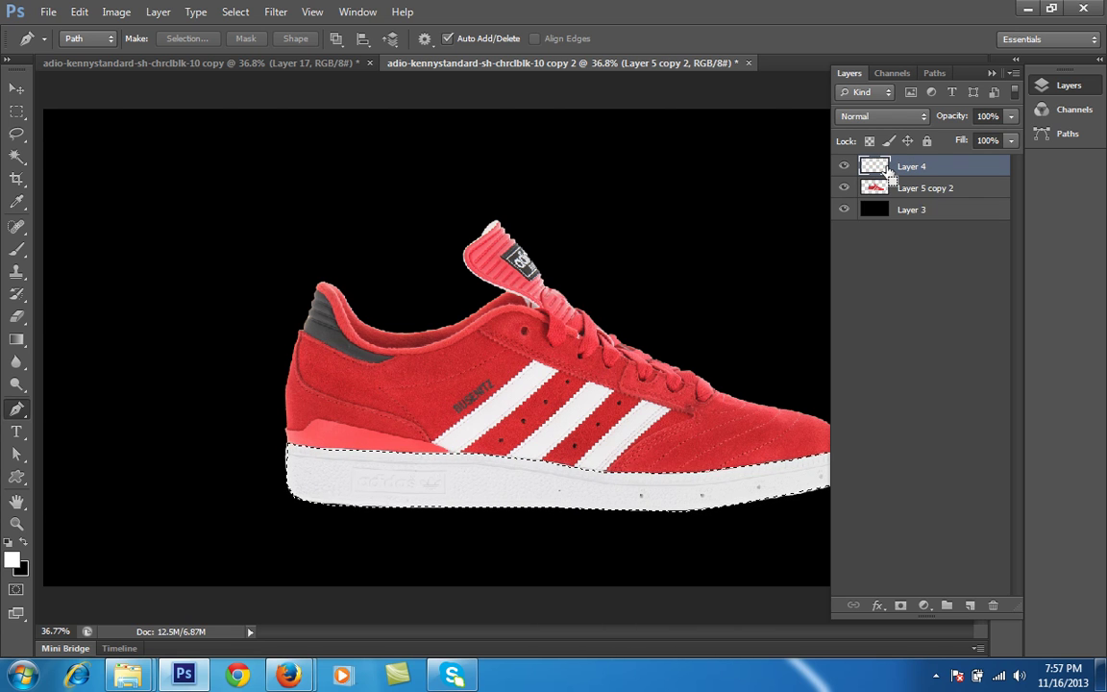
Check the copied sole in isolation by toggling the visibility of the shoe and background layers
click(845, 187)
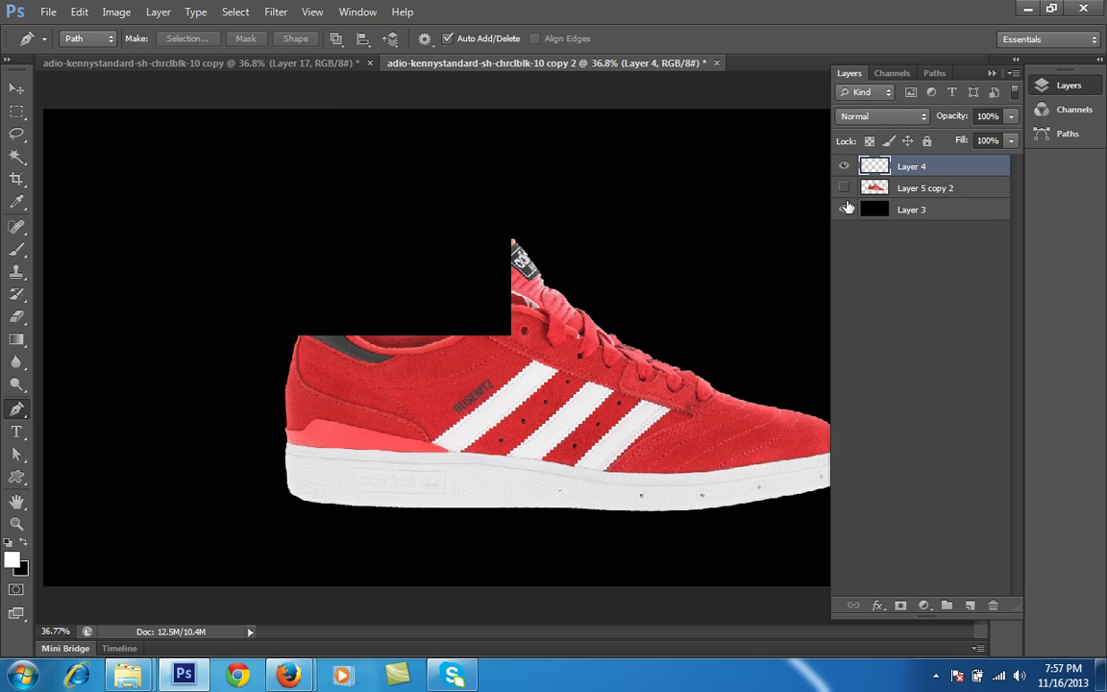
click(845, 210)
click(844, 211)
click(845, 189)
click(845, 190)
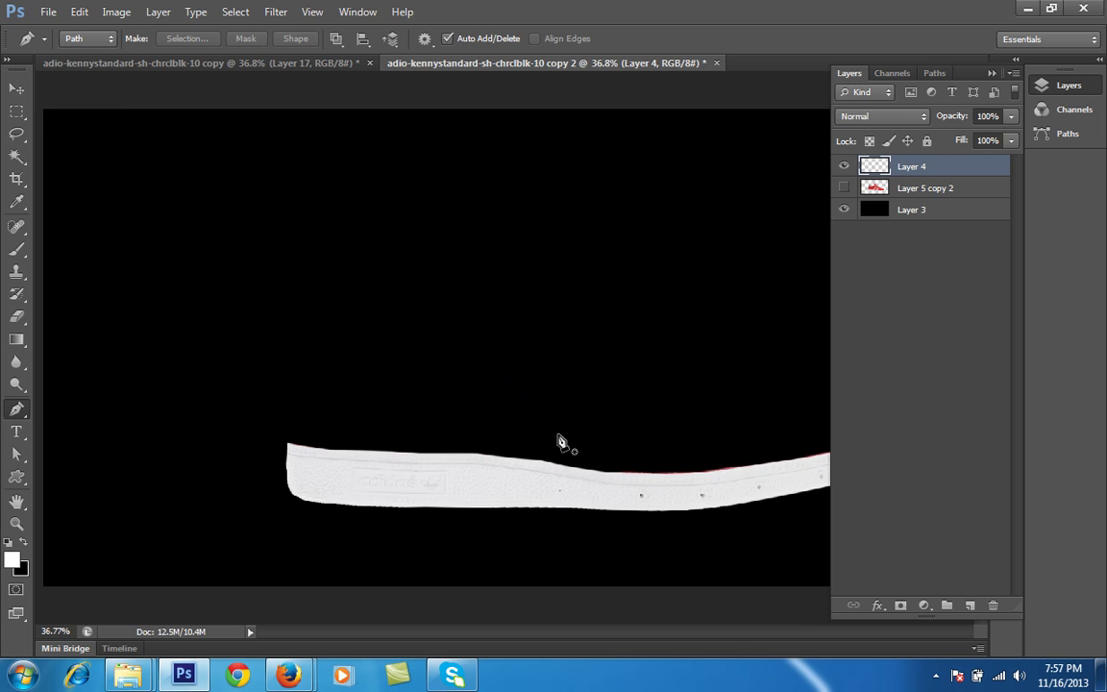
click(844, 189)
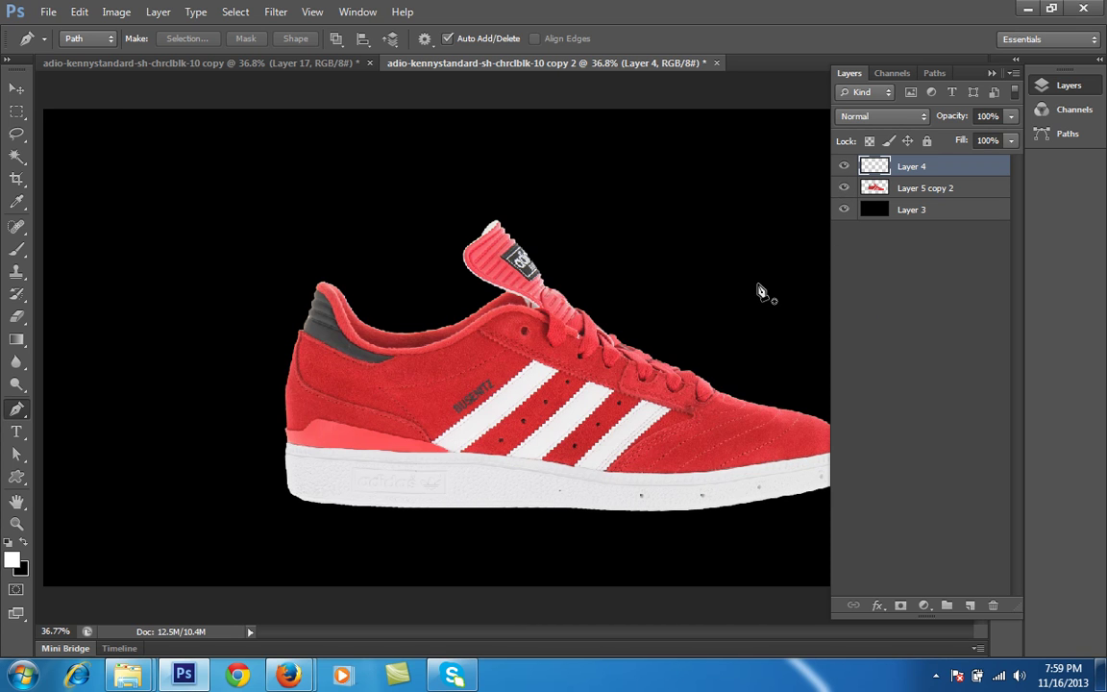
Switch to full-screen mode with the menu bar and reposition the canvas so the whole shoe is in view
key(f)
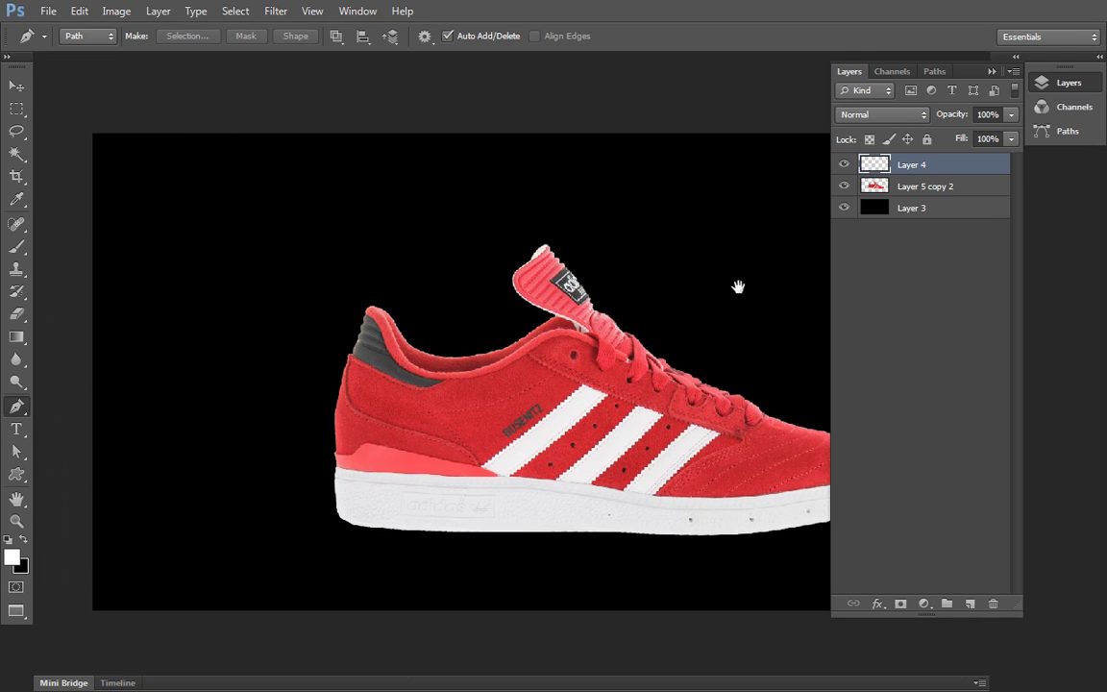
scroll(641, 294, down, 5)
drag(641, 294, 412, 533)
key(ctrl+0)
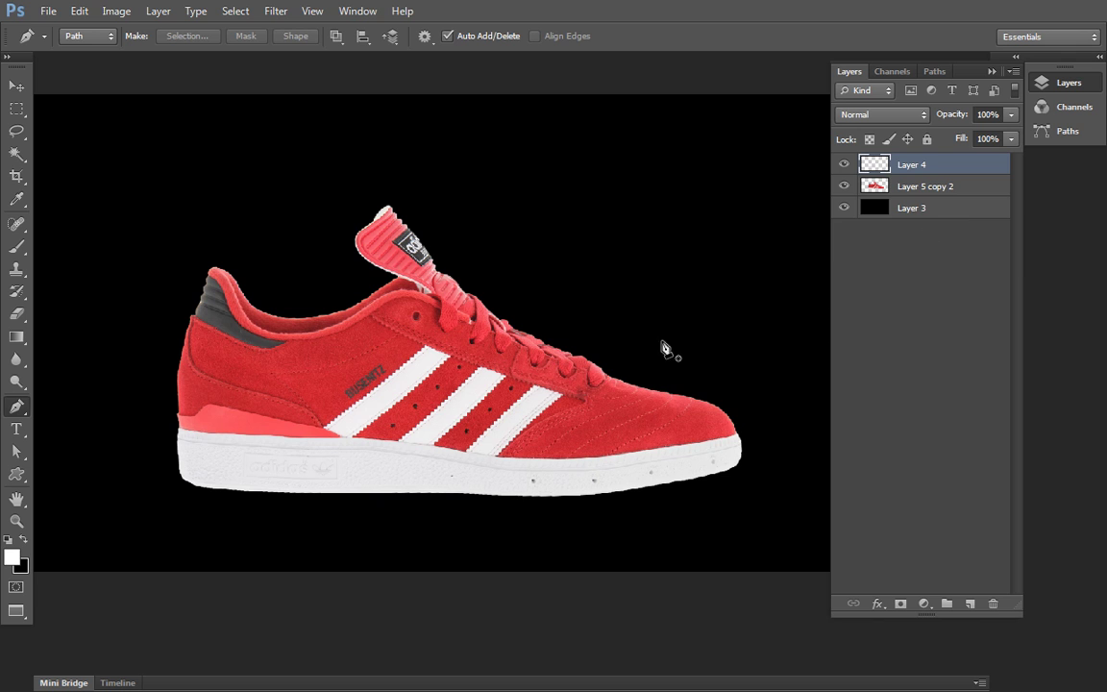
Review the background, shoe and sole layers separately by toggling their visibility
click(844, 165)
click(844, 186)
click(889, 211)
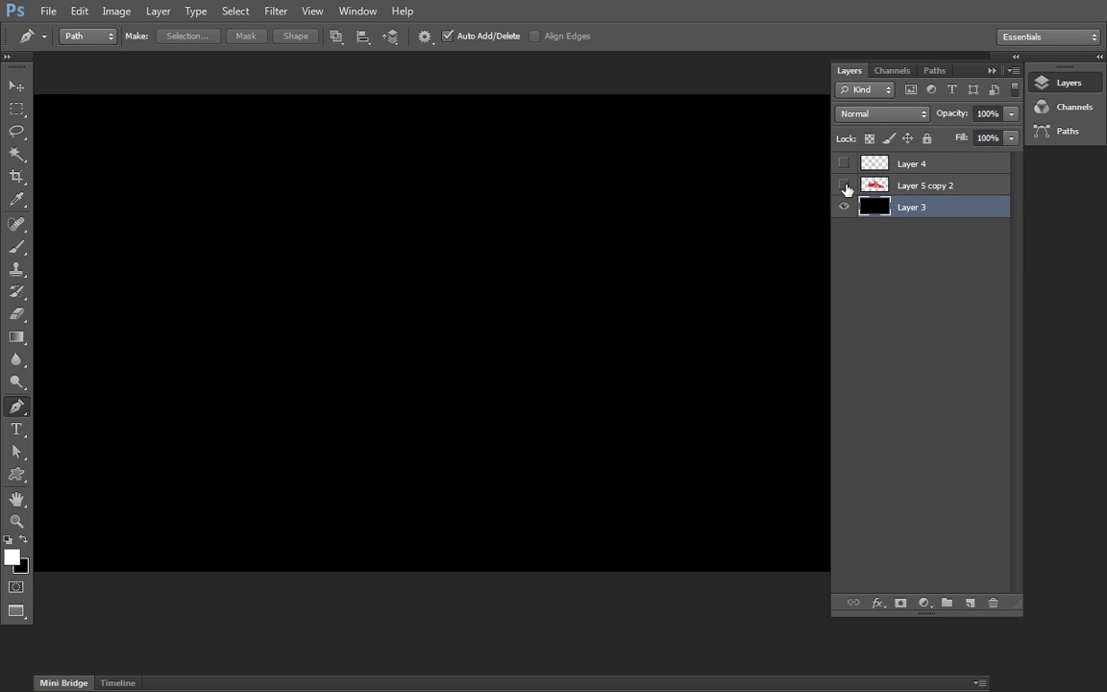
click(844, 185)
click(894, 185)
click(843, 165)
click(844, 185)
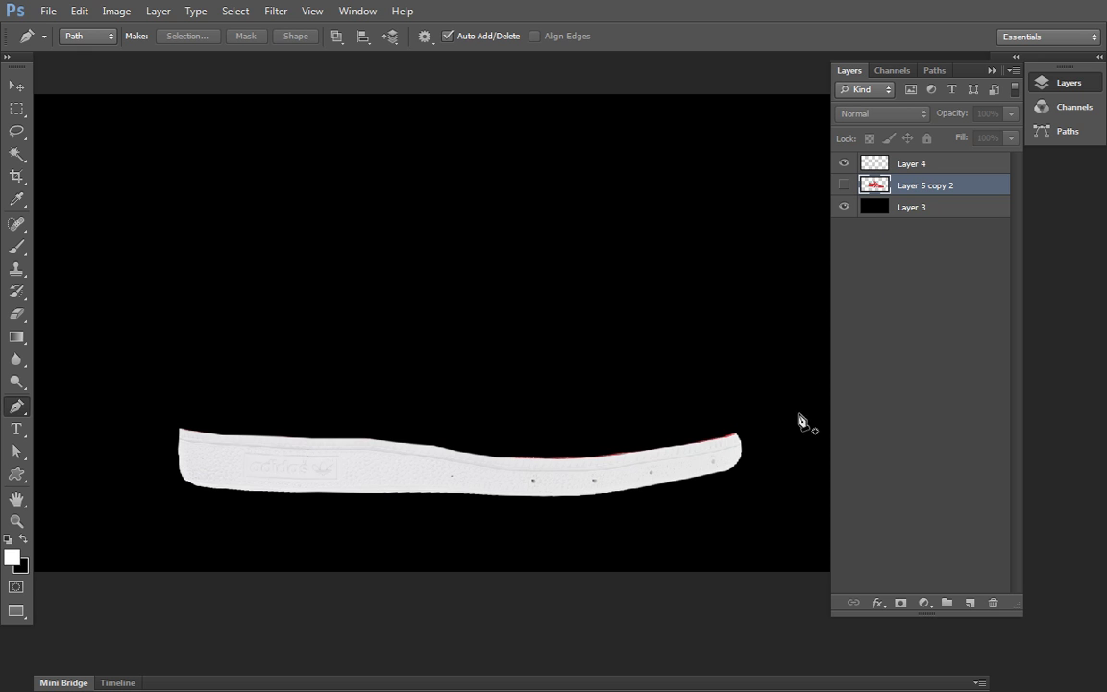
Show Layer 5 copy 2 again, delete the selected sole area from it, and deselect
click(843, 185)
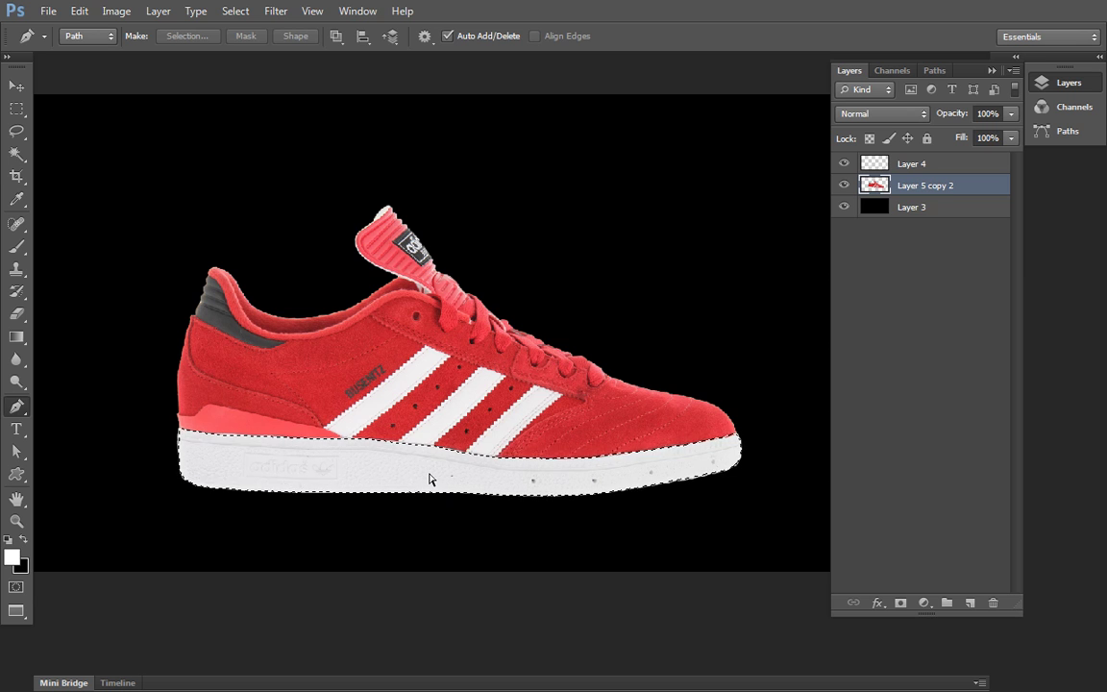
key(ctrl+d)
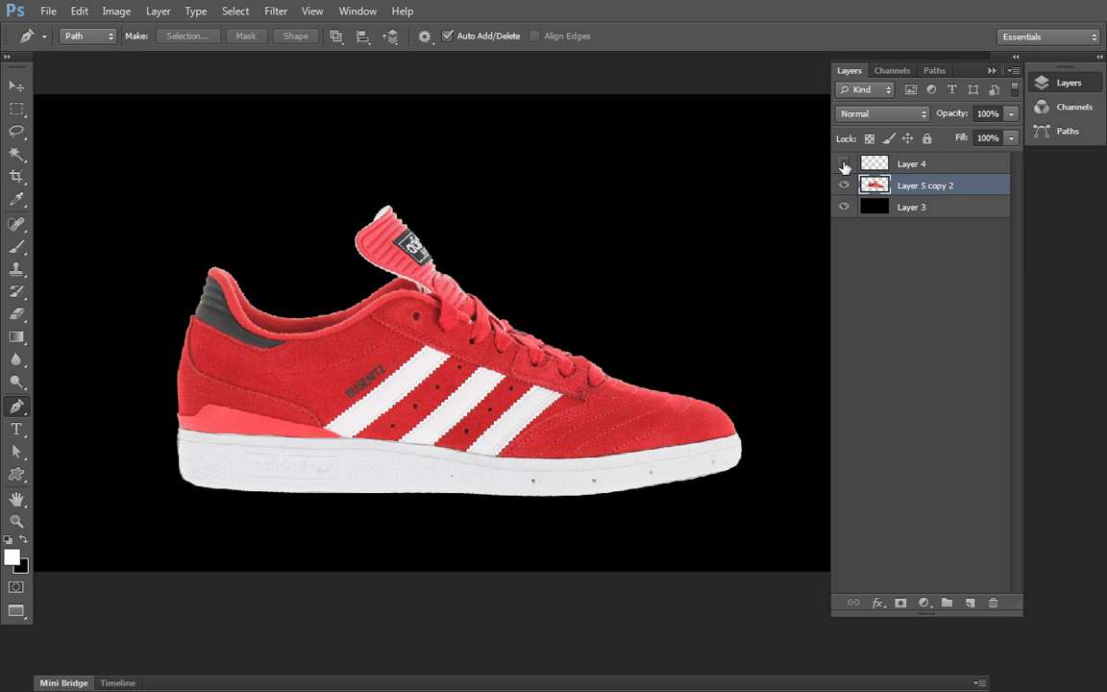
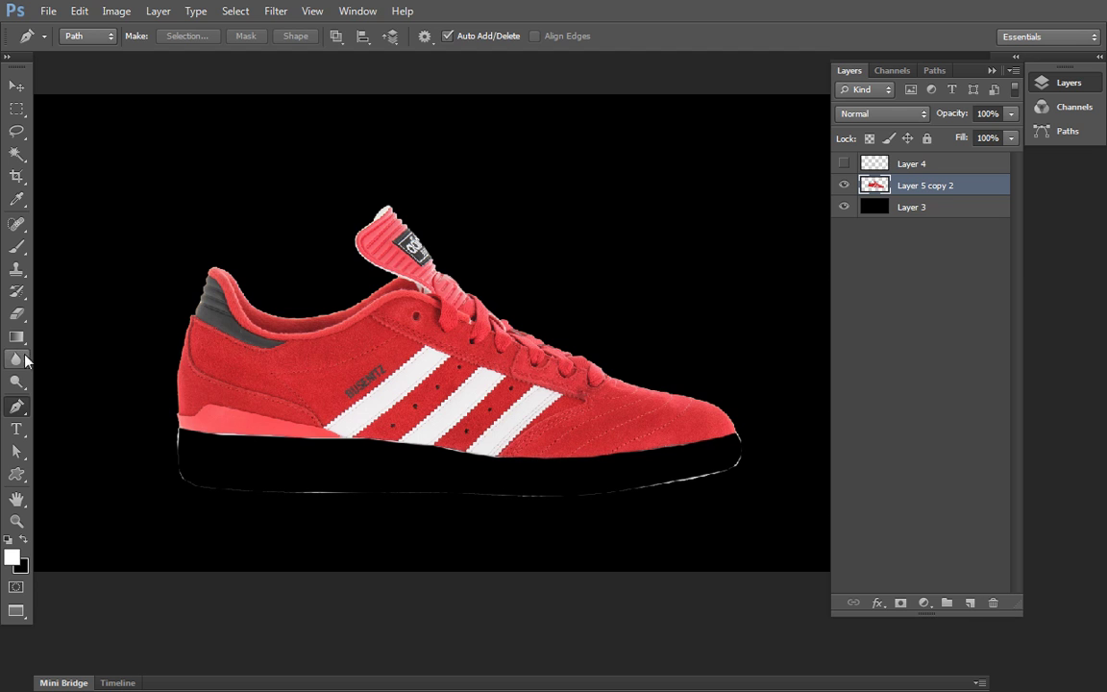
Reduce the Eraser to 70 px and erase the leftover white sole outline below the red upper on Layer 5 copy 2
click(17, 326)
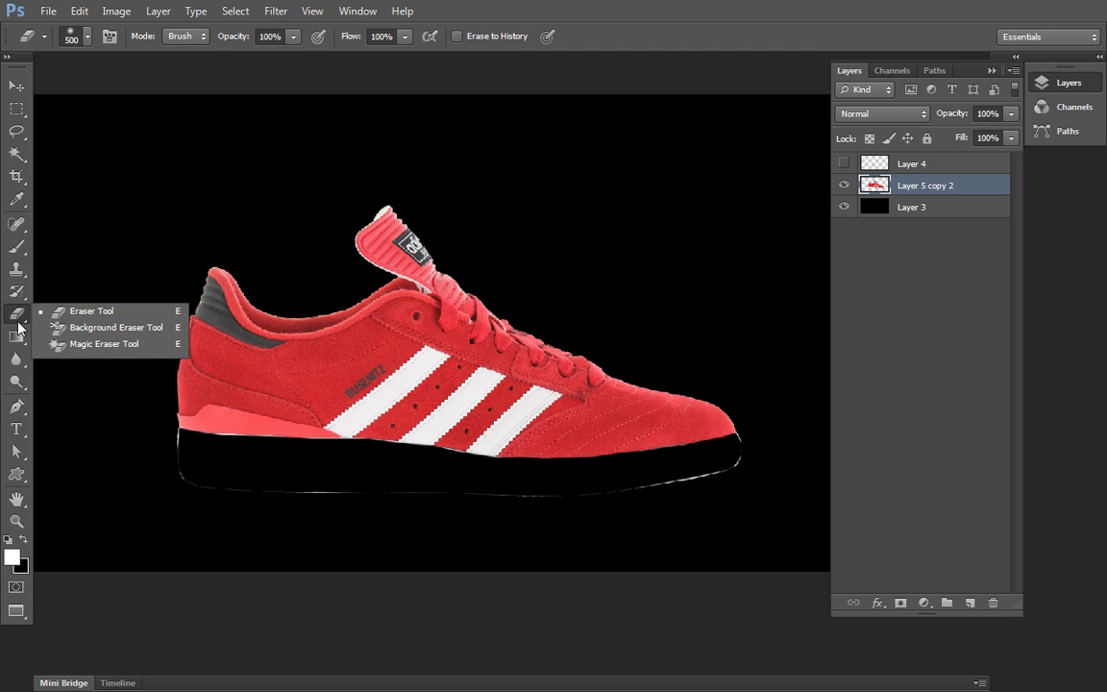
click(63, 314)
key(bracketleft)
key(bracketleft)
key(bracketleft)
key(bracketleft)
key(bracketleft)
key(bracketleft)
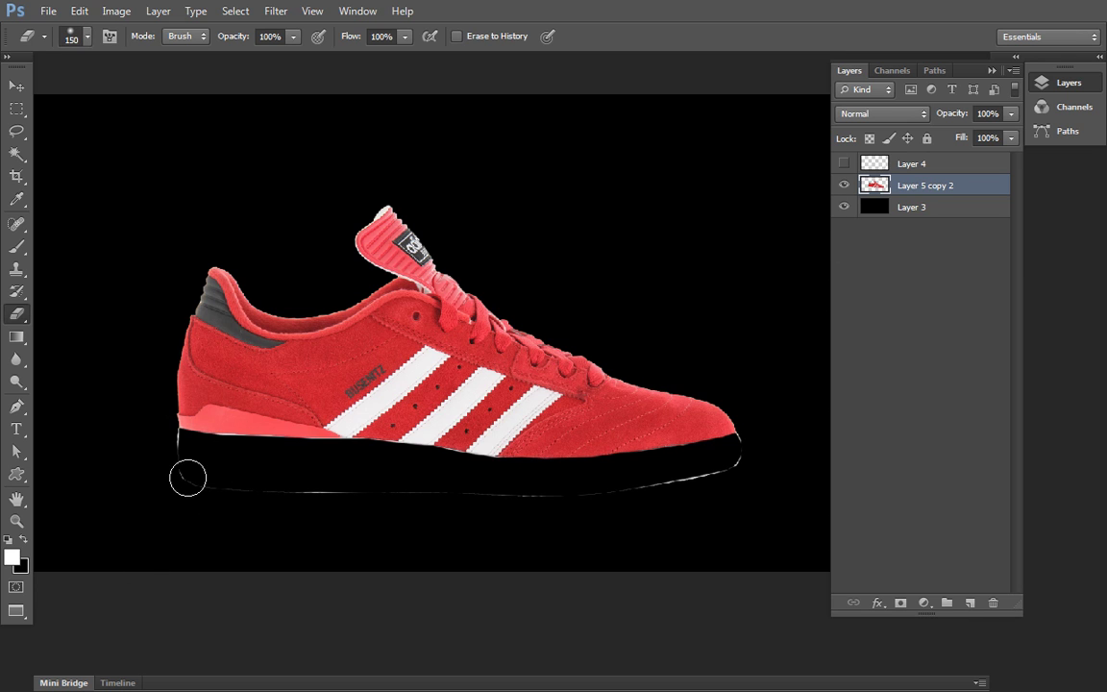
key(bracketleft)
key(bracketleft)
key(bracketleft)
key(bracketleft)
key(bracketleft)
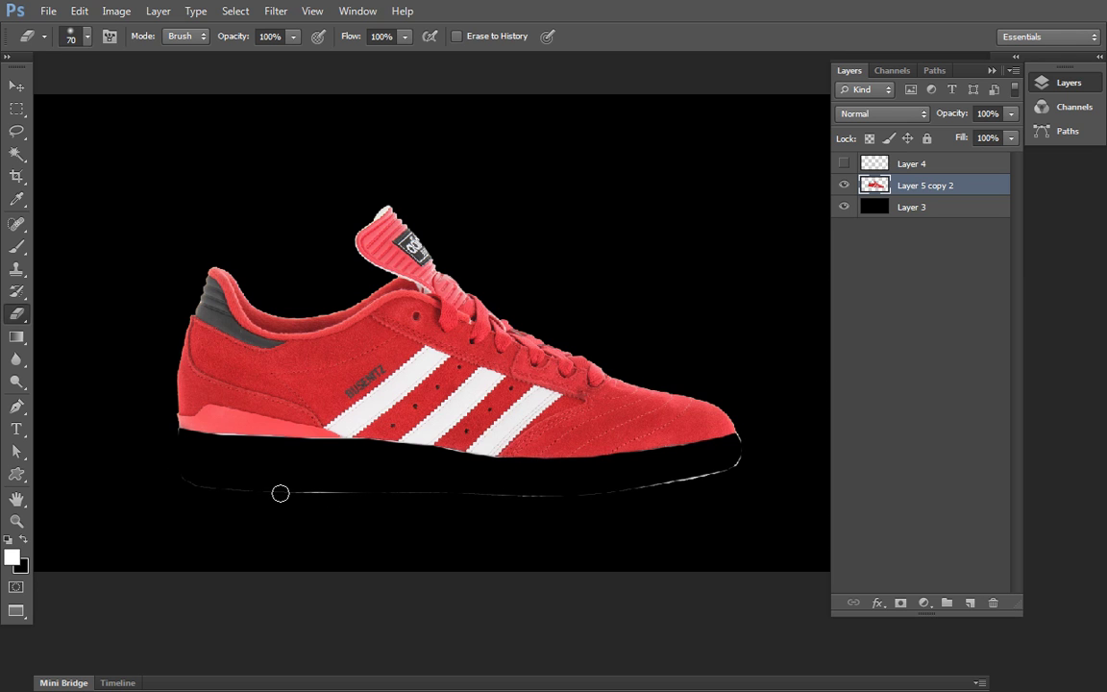
mouse_move(275, 494)
mouse_down()
mouse_move(336, 495)
mouse_move(189, 485)
mouse_move(500, 502)
mouse_move(562, 498)
mouse_move(416, 497)
mouse_move(591, 497)
mouse_move(692, 477)
mouse_move(641, 492)
mouse_move(718, 480)
mouse_move(737, 455)
mouse_move(700, 481)
mouse_move(735, 447)
mouse_up()
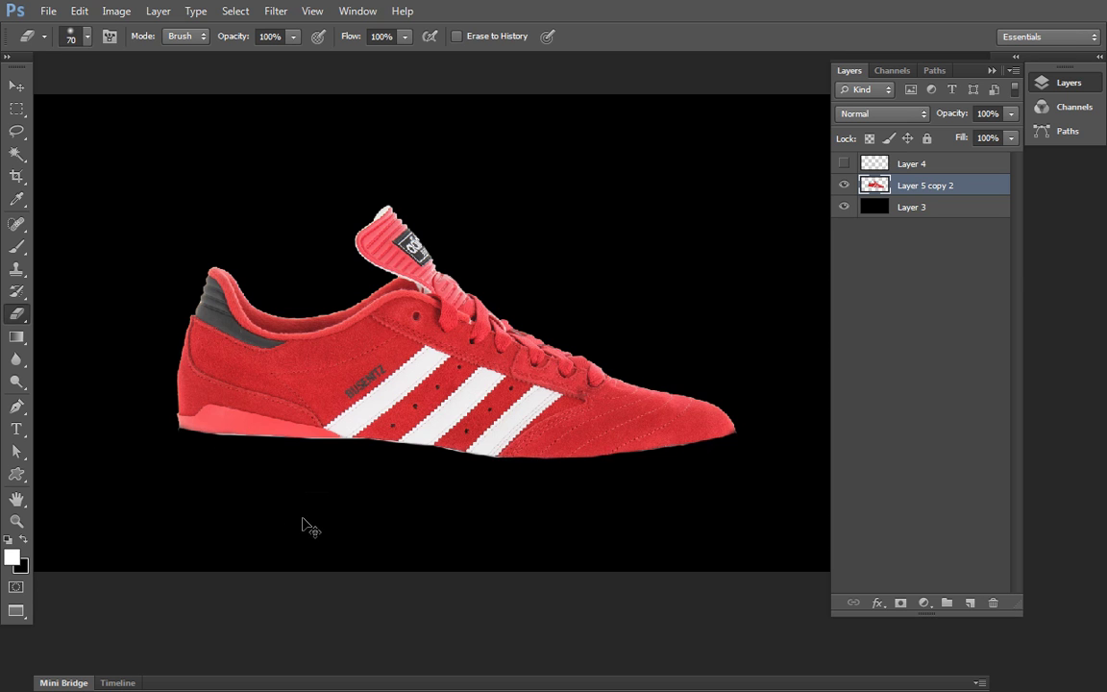
Show the Layer 4 sole again and check it against the cleaned upper by toggling the visibility of both layers
click(845, 165)
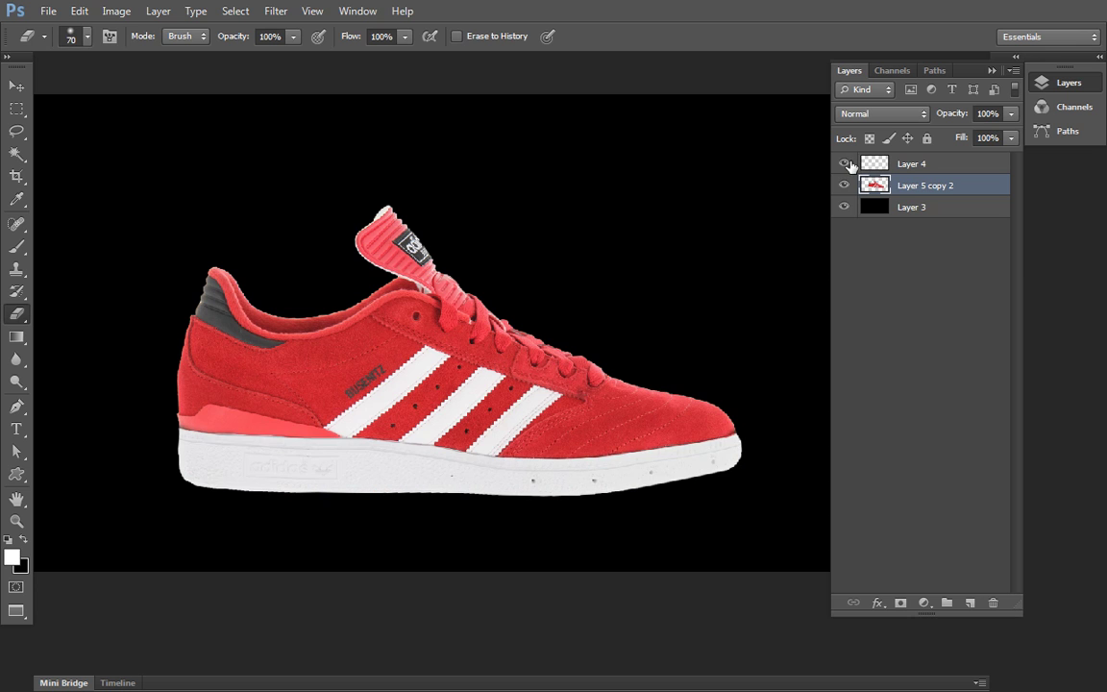
click(844, 185)
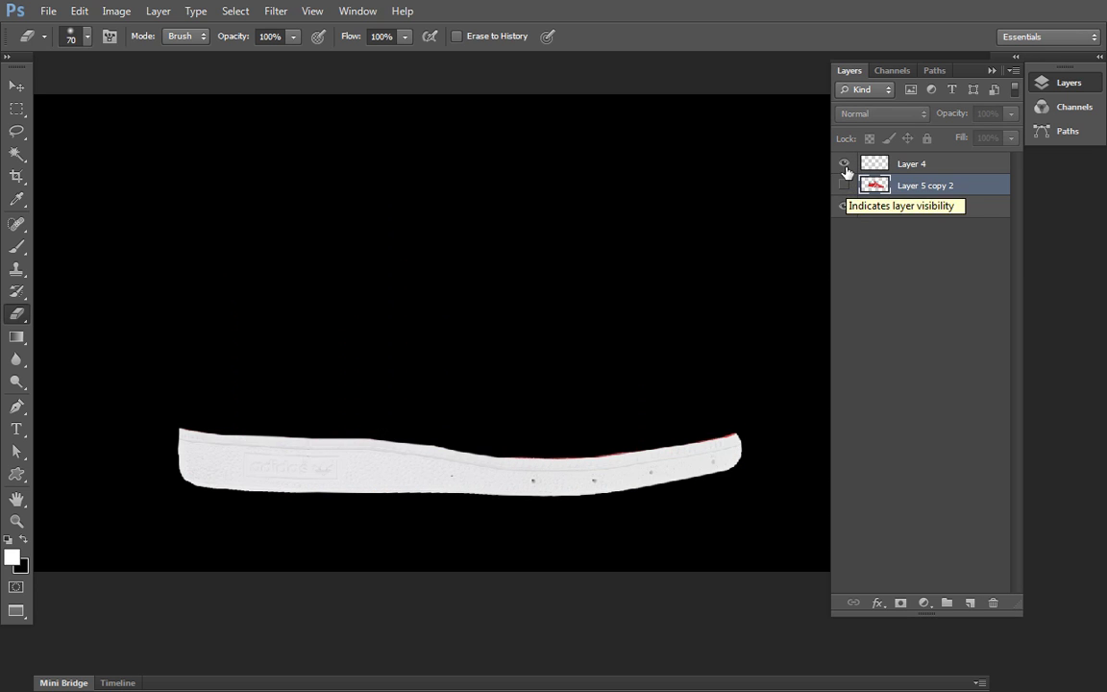
click(844, 164)
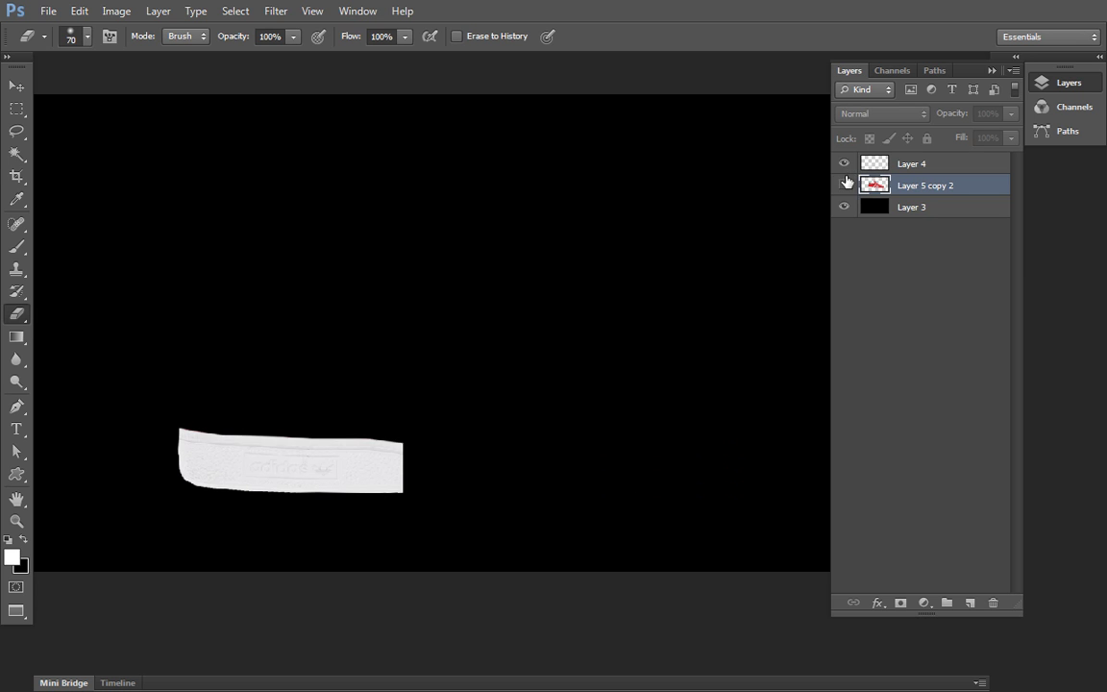
click(845, 185)
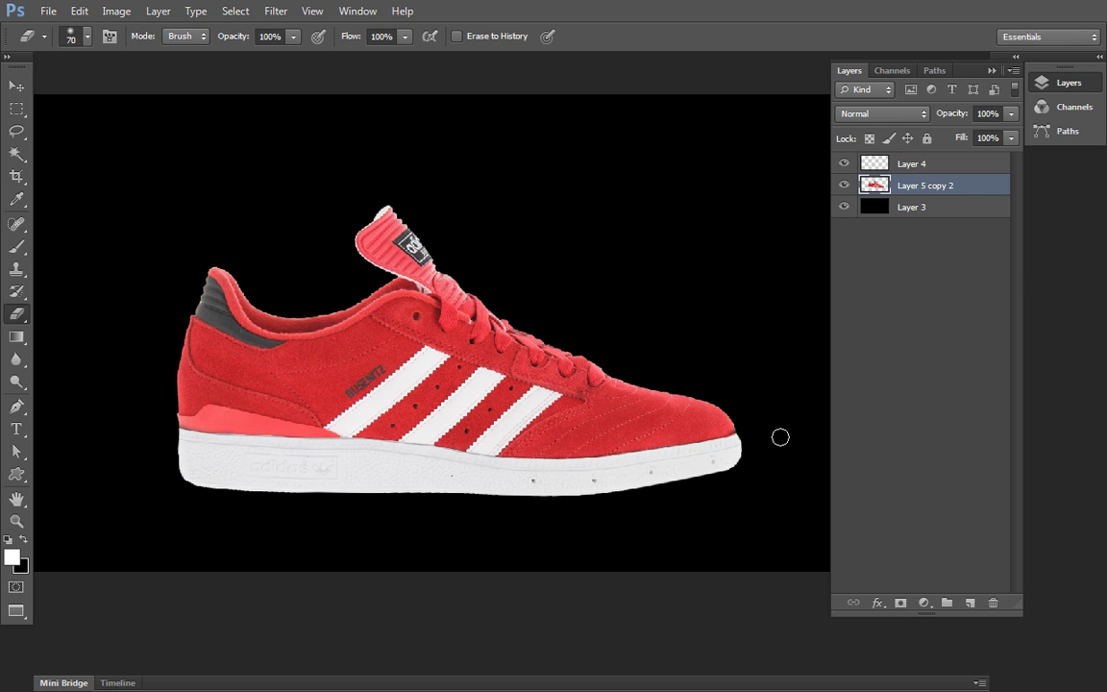
Rotate the red upper about 2.87° clockwise with Free Transform and lift it off the sole, to about X 1665.28, Y 760.30 px
key(ctrl+t)
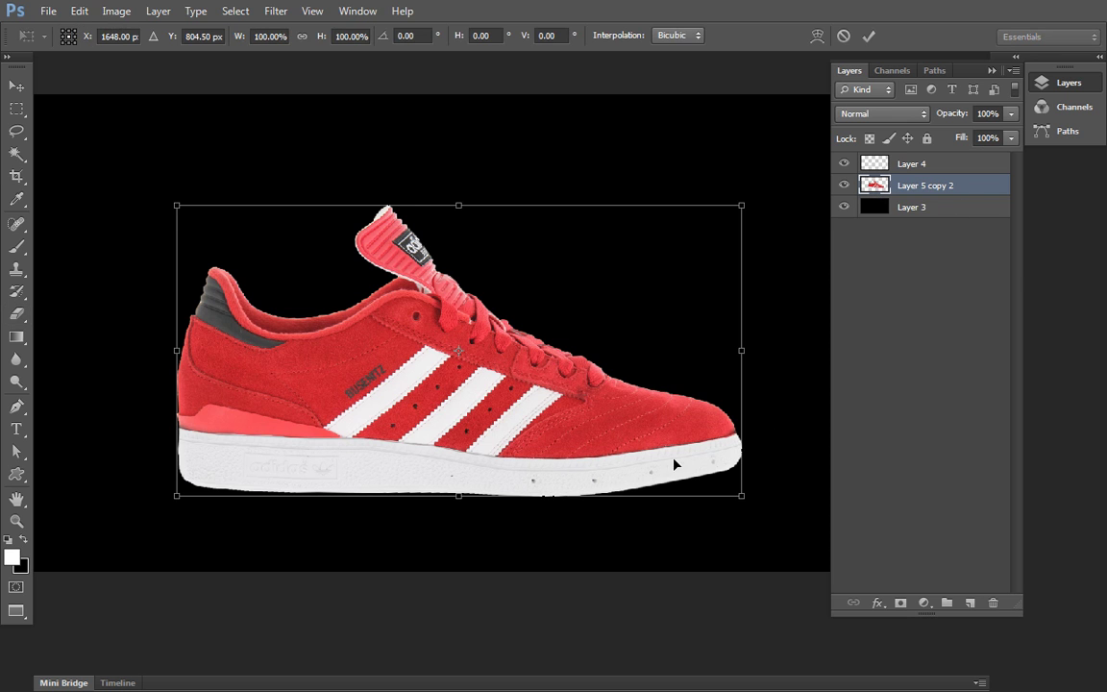
drag(773, 200, 779, 213)
mouse_move(470, 441)
mouse_down()
mouse_move(638, 328)
mouse_move(486, 410)
mouse_move(470, 433)
mouse_up()
key(Down)
key(Down)
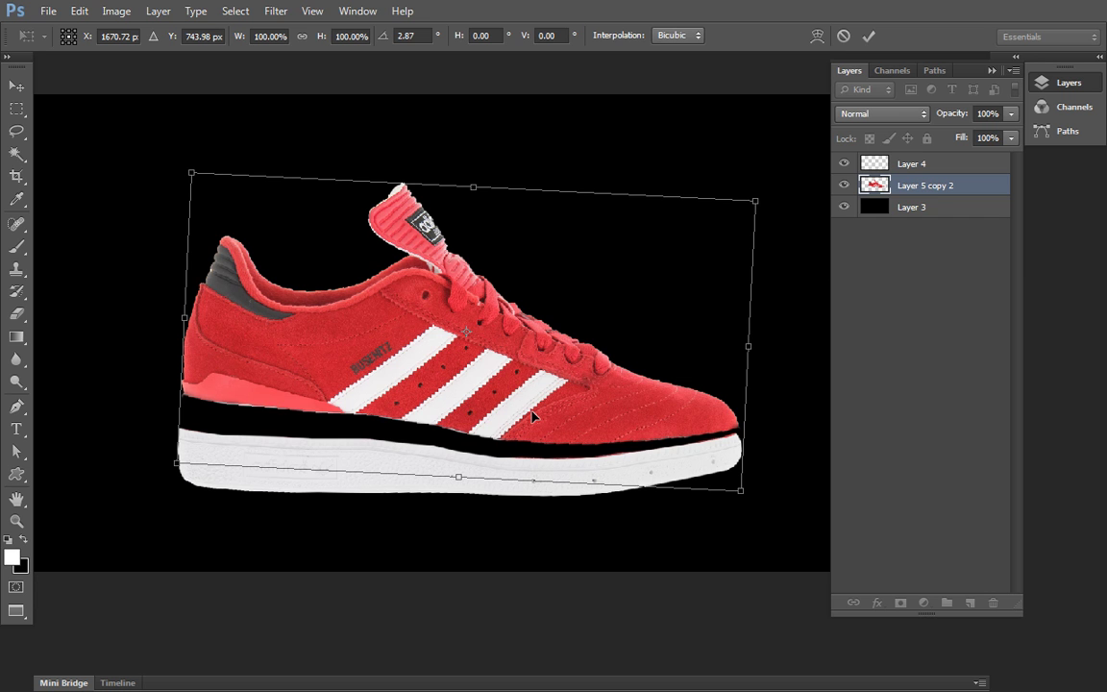
key(Left)
key(Left)
key(Down)
key(Down)
key(Down)
key(Down)
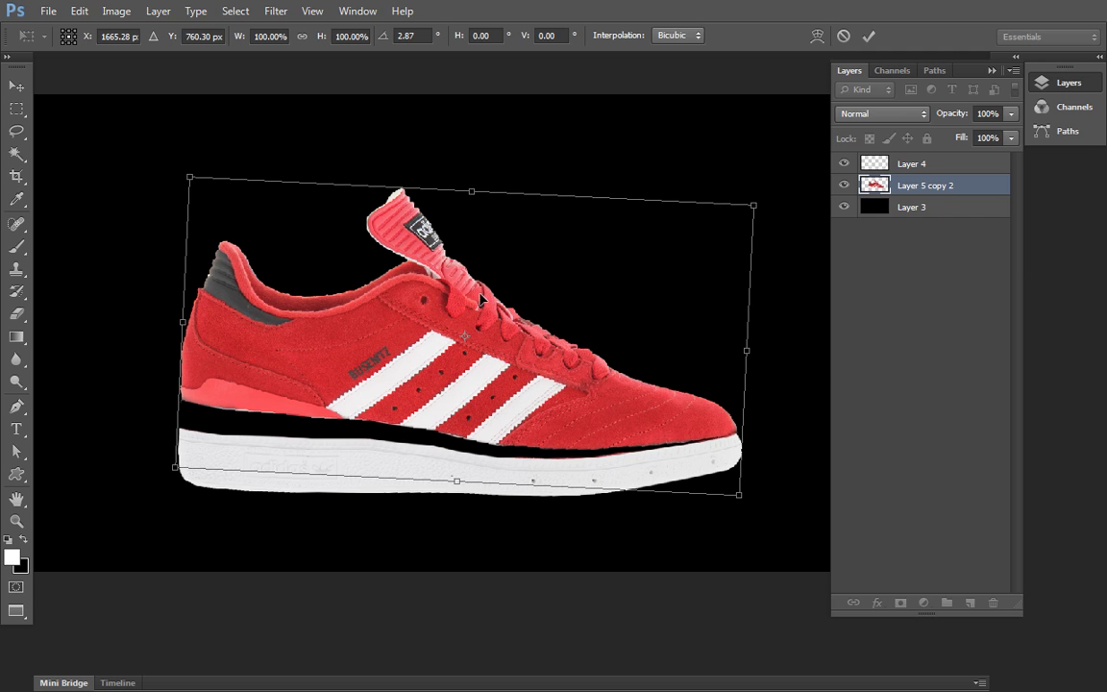
Increase the upper's rotation to about 4.97° and raise its heel further from the sole, to about X 1670.72, Y 738.54 px
drag(802, 195, 801, 203)
key(Up)
key(Up)
key(Up)
key(Up)
key(Up)
key(Up)
key(Up)
key(Up)
key(Up)
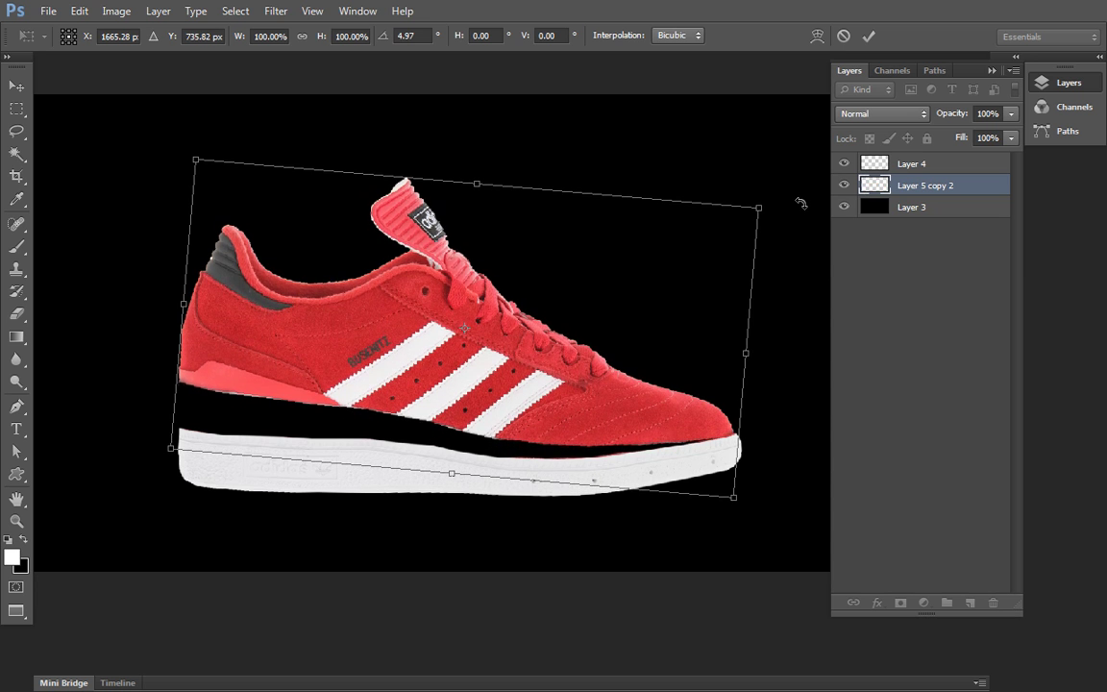
key(Right)
key(Right)
key(Up)
key(Down)
key(Down)
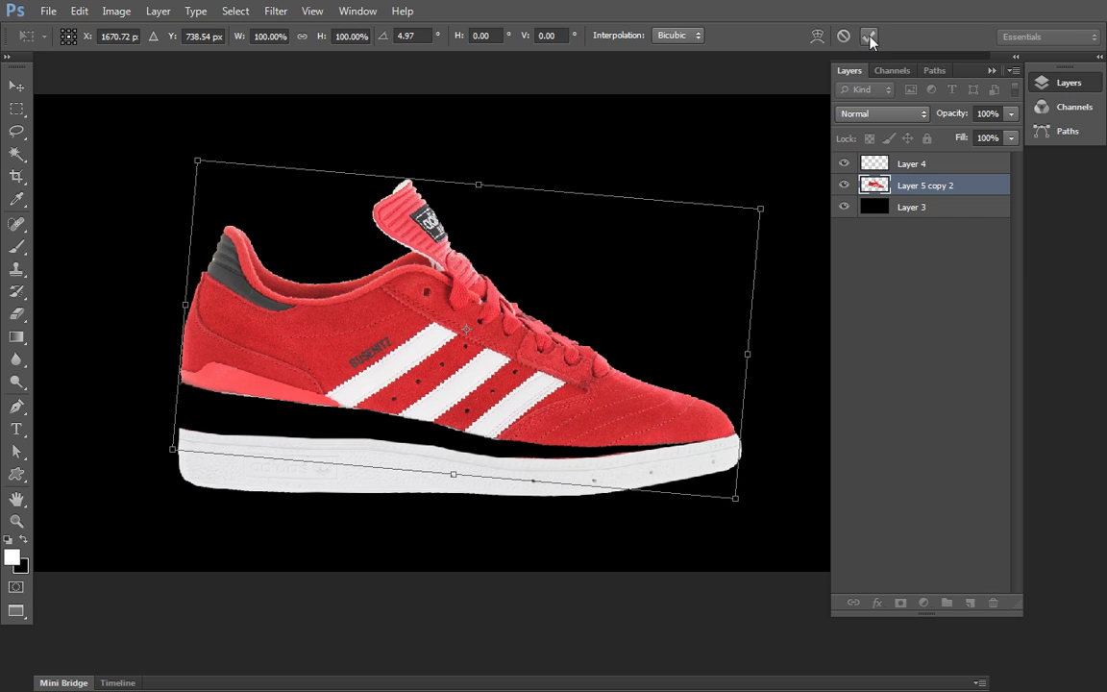
Warp the red upper, pulling the heel collar and tongue slightly upward and adjusting its lower edge, and apply the transformation
right_click(490, 355)
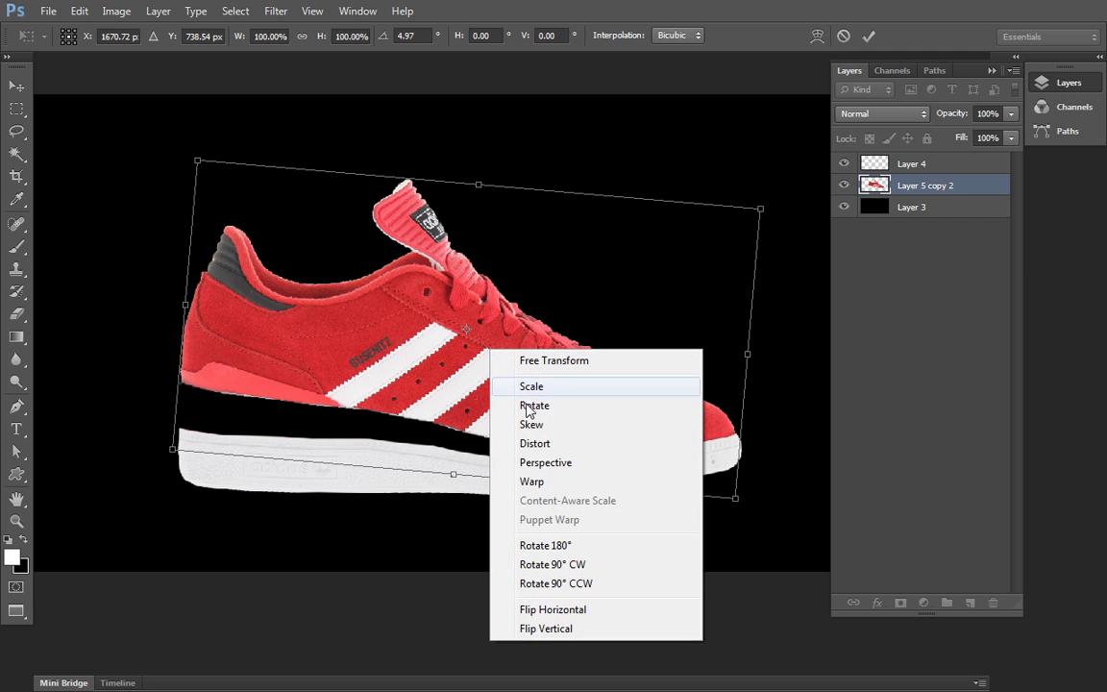
click(531, 483)
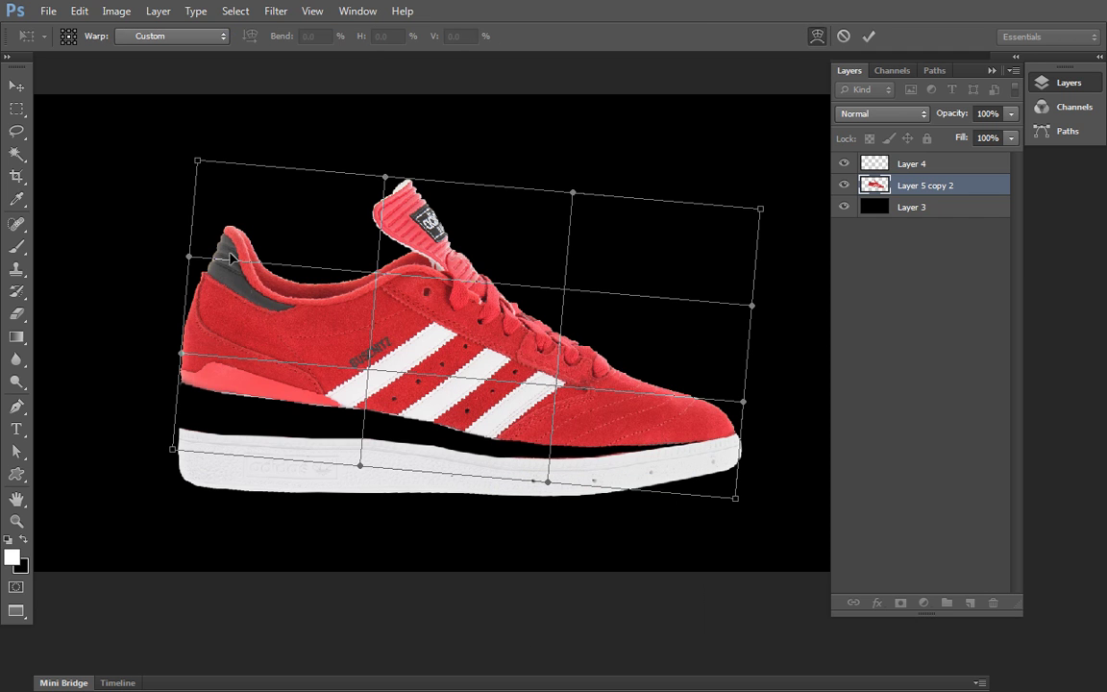
drag(228, 247, 219, 234)
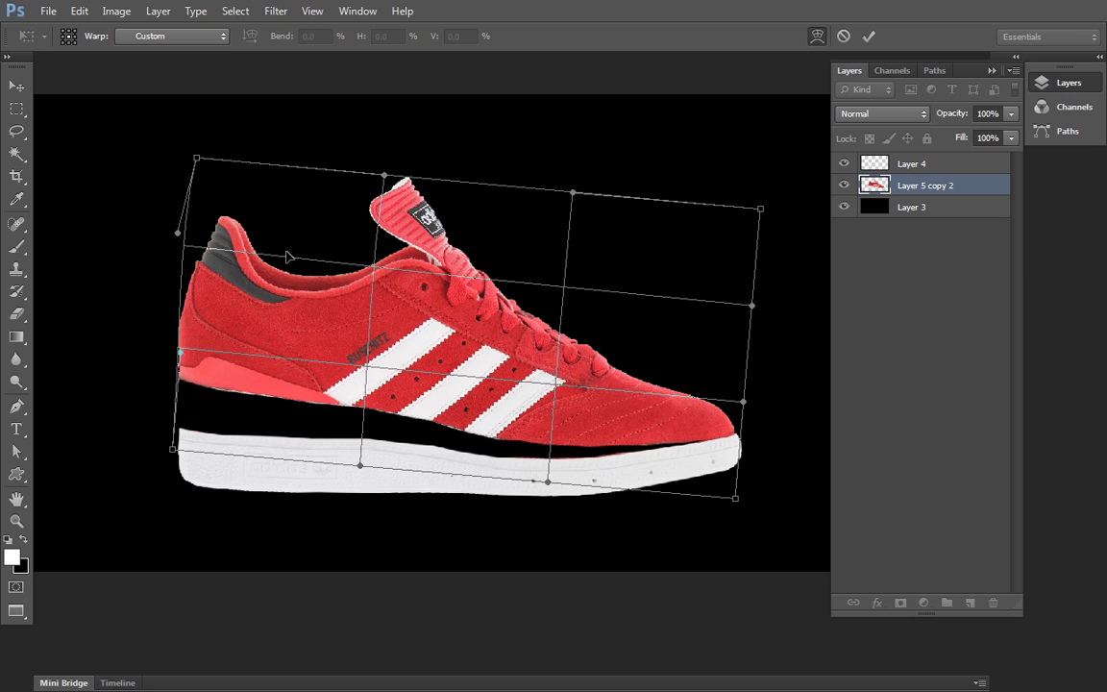
drag(415, 230, 418, 223)
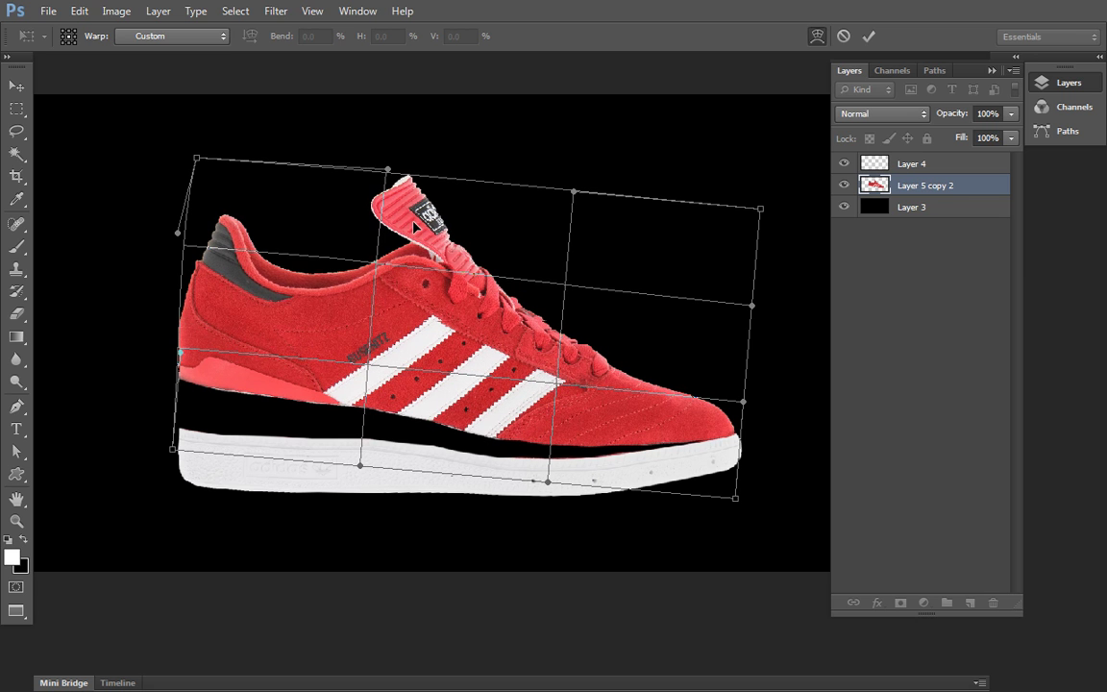
drag(288, 392, 289, 398)
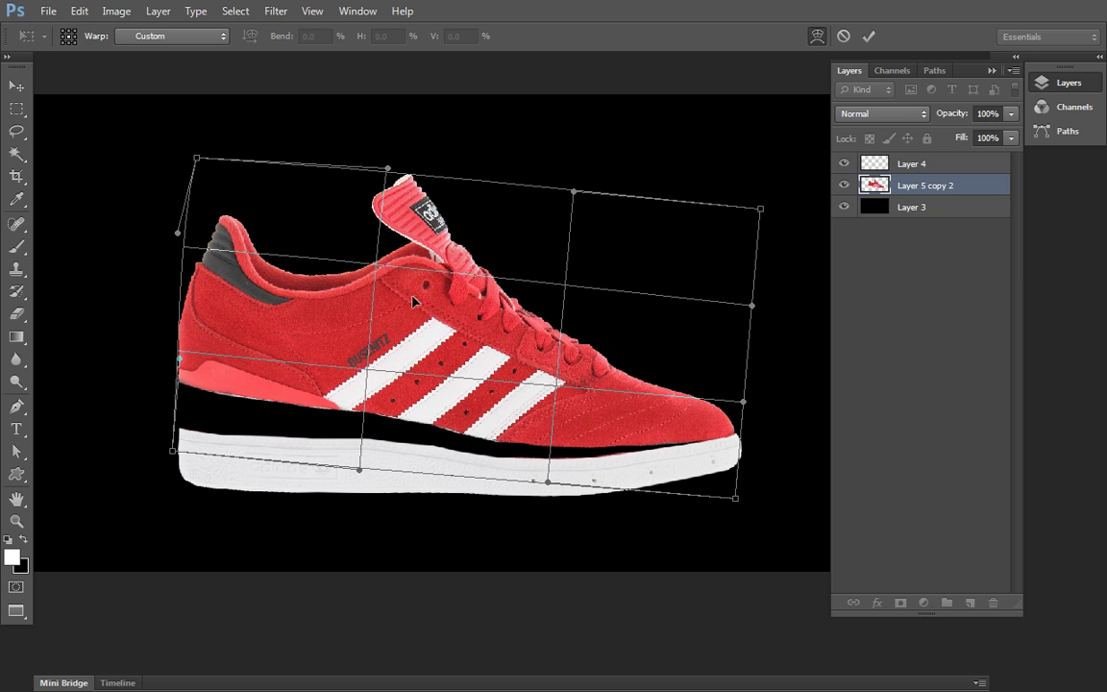
drag(437, 272, 440, 281)
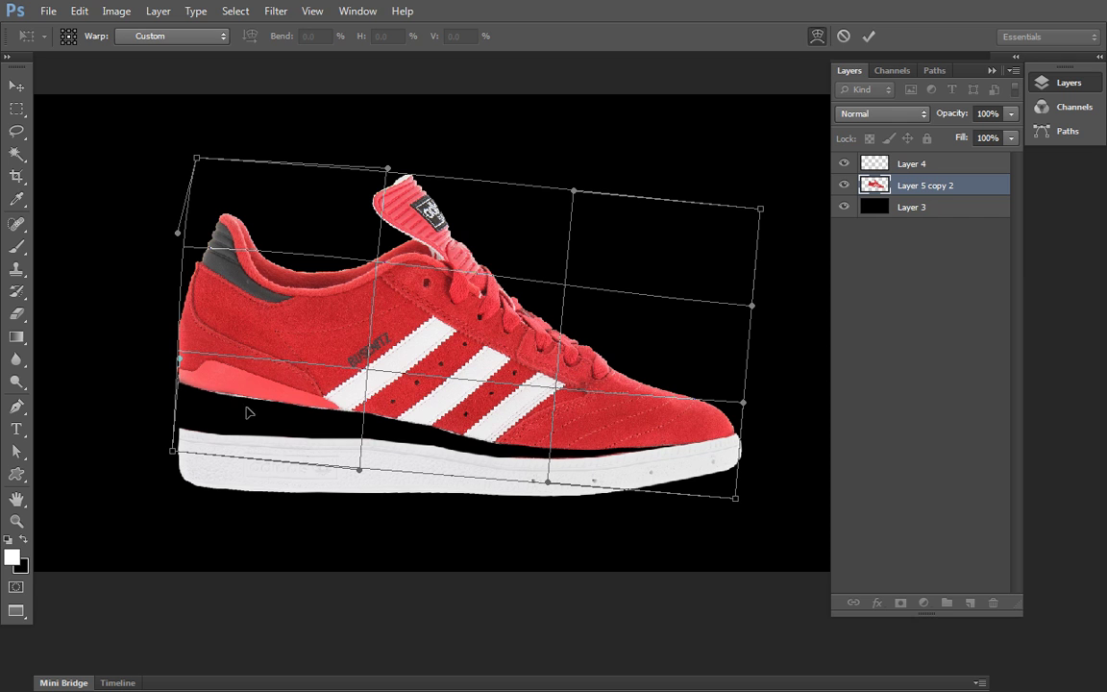
drag(215, 256, 213, 260)
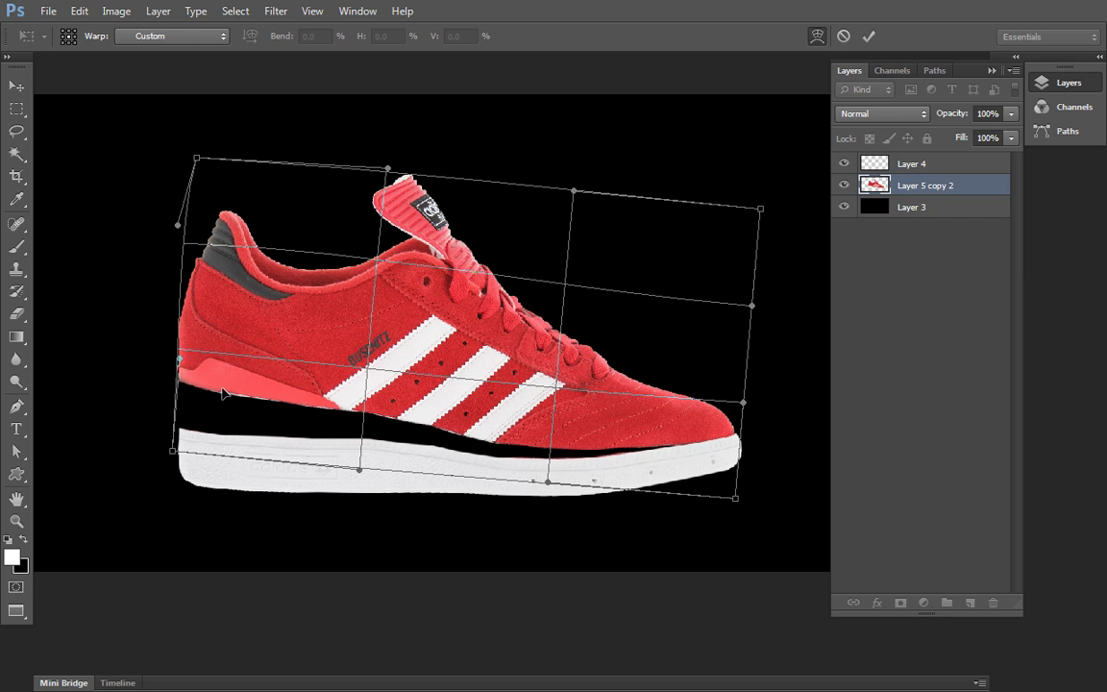
click(867, 37)
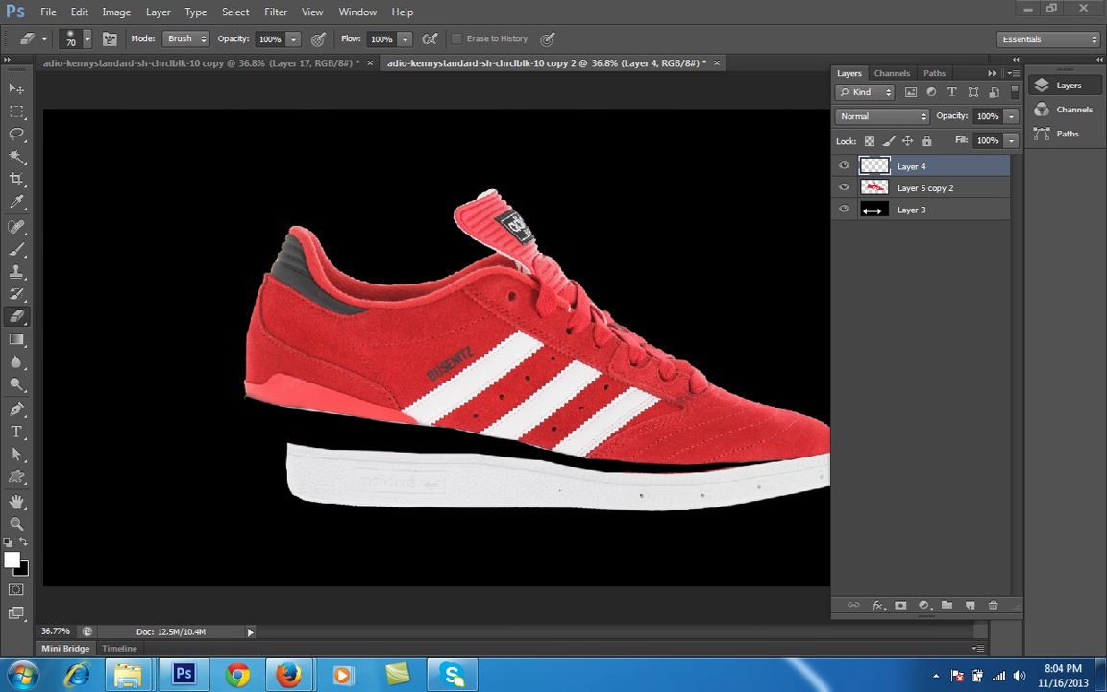
Stretch the Layer 4 sole toward the heel to about 109.52% width and flatten it to about 82.65% height
key(ctrl+t)
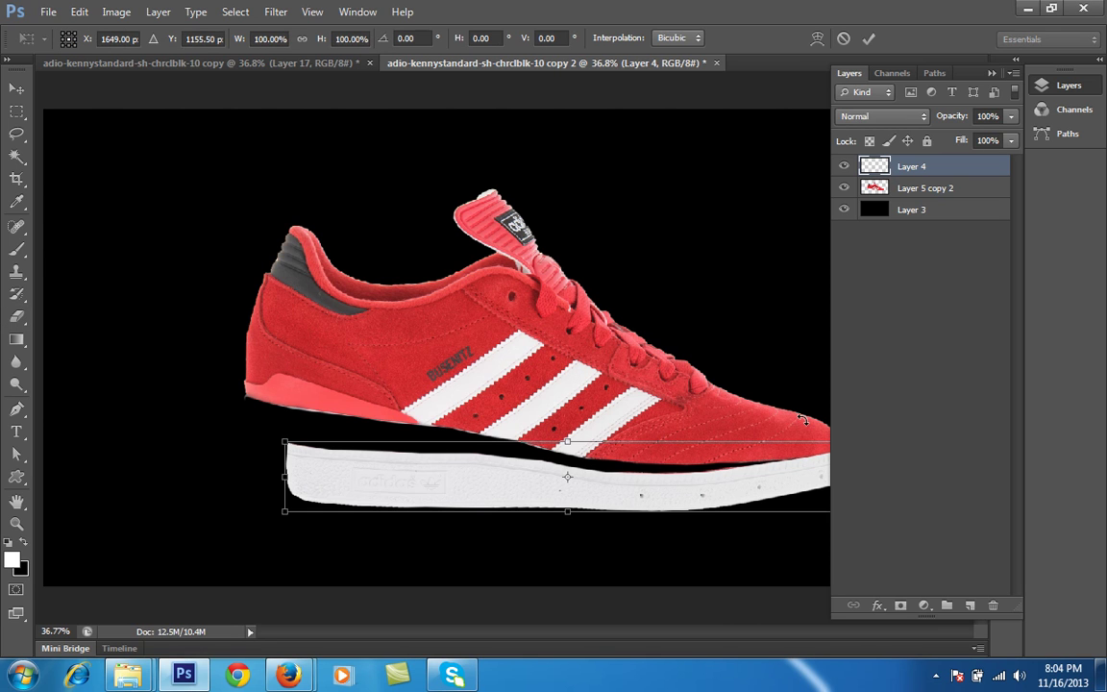
drag(266, 477, 211, 477)
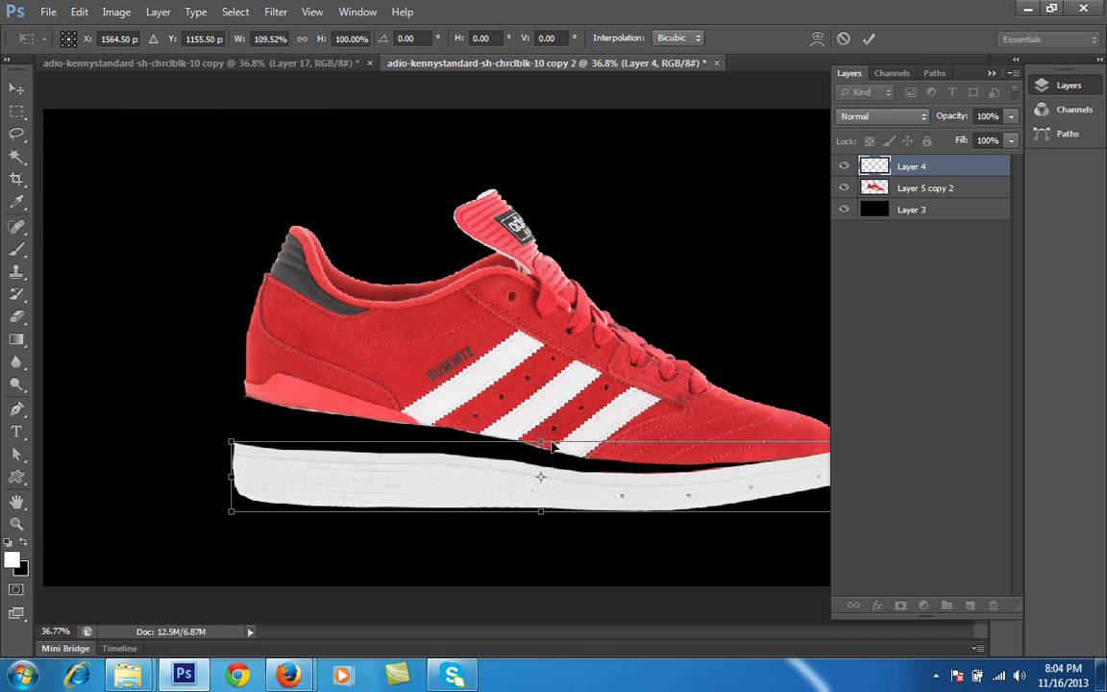
drag(553, 448, 538, 428)
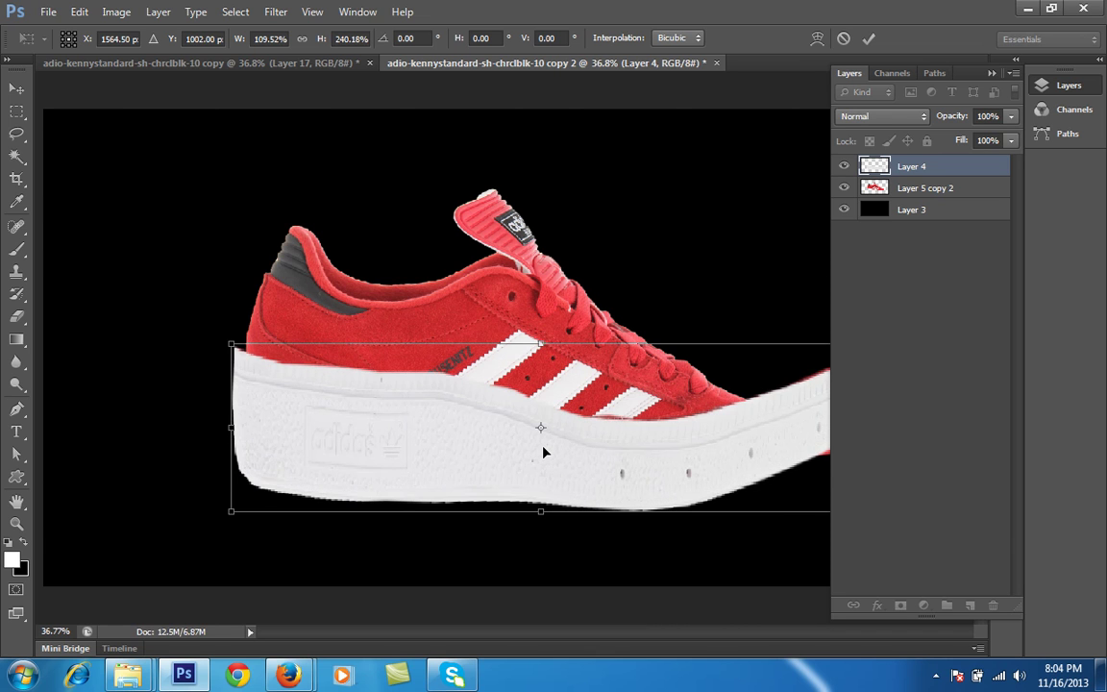
key(ctrl+z)
drag(541, 443, 540, 455)
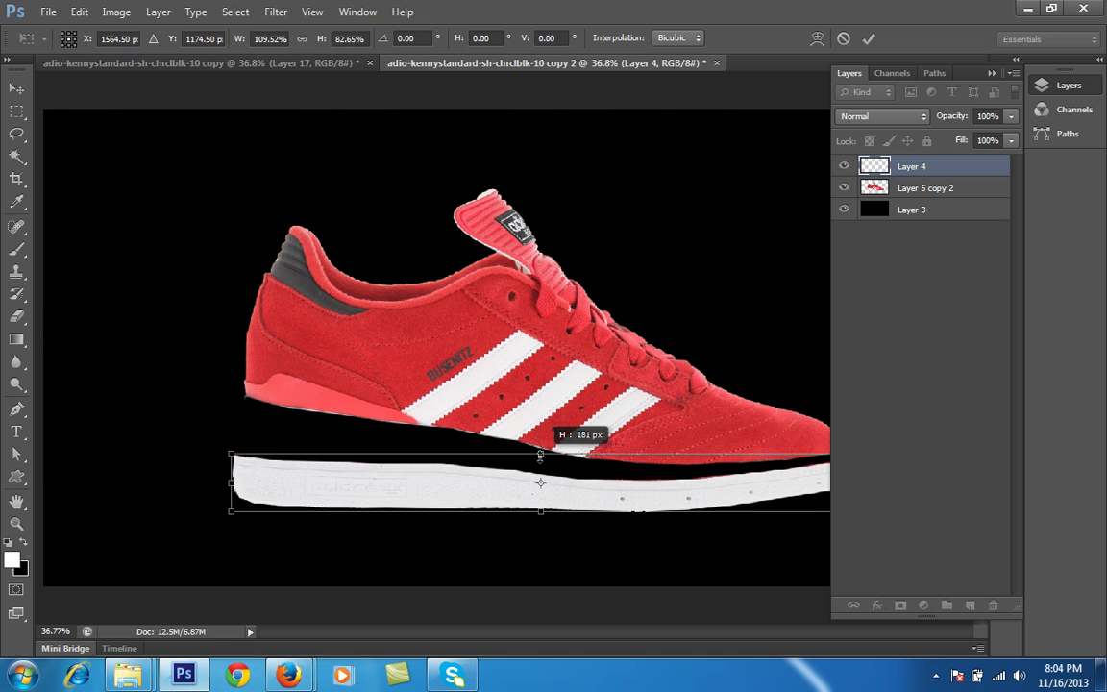
click(868, 39)
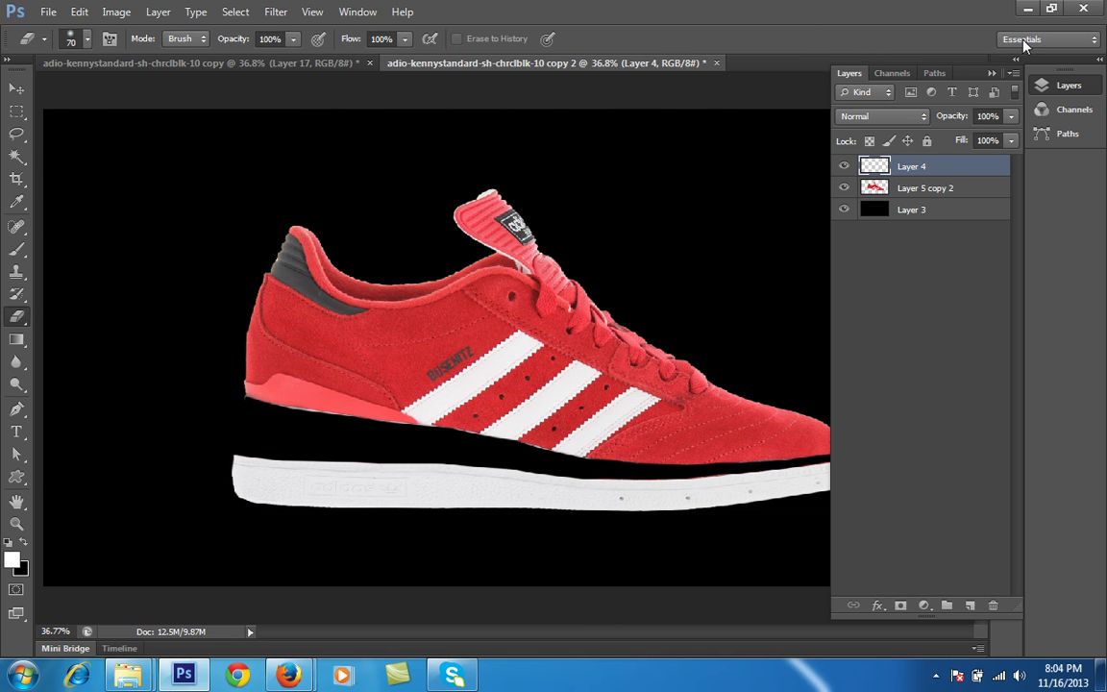
Nudge the Layer 4 sole upward in small increments with the Move tool
click(992, 73)
key(b)
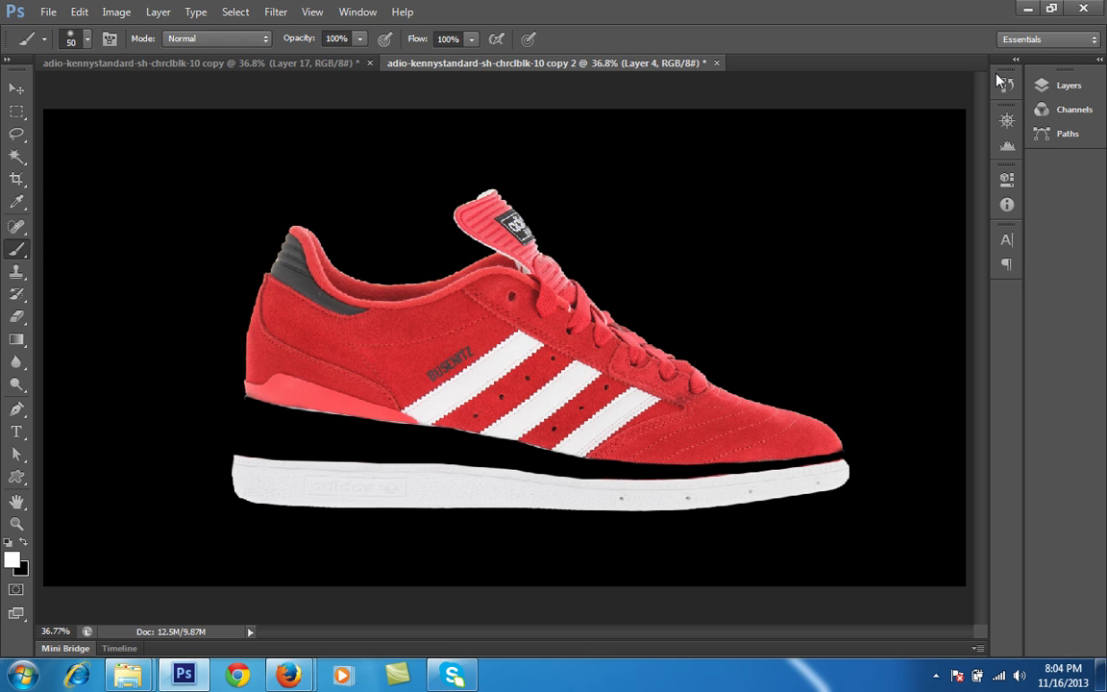
click(1042, 87)
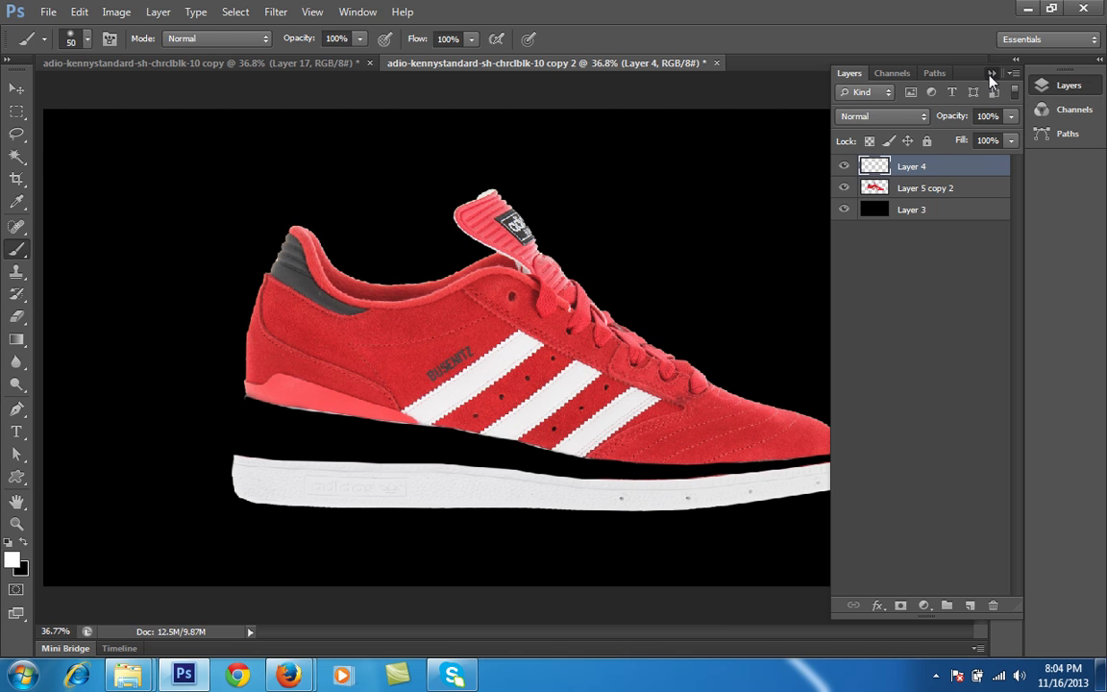
click(893, 69)
click(15, 90)
key(Up)
key(Up)
key(Up)
key(Up)
key(Up)
key(Up)
key(Up)
key(Up)
key(Up)
key(Up)
key(Up)
key(Up)
key(Up)
key(Up)
key(Up)
key(Up)
key(Up)
key(Up)
key(Up)
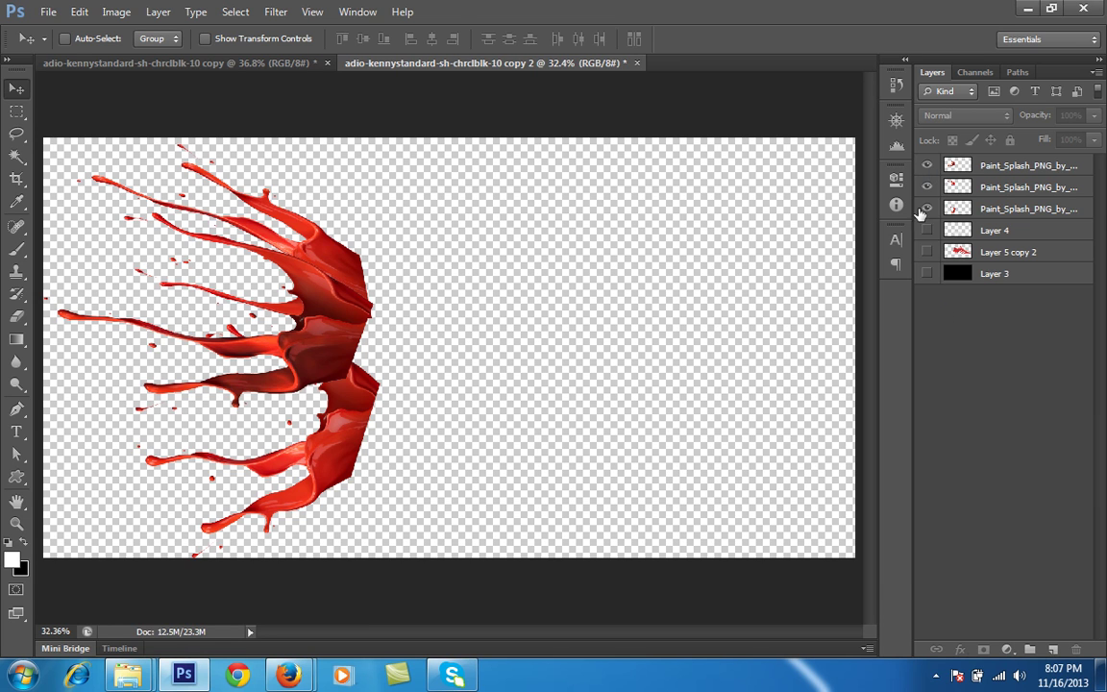
Hide the three paint-splash layers, then show Layer 5 copy 2 with only the two uppermost splash layers
drag(927, 171, 928, 230)
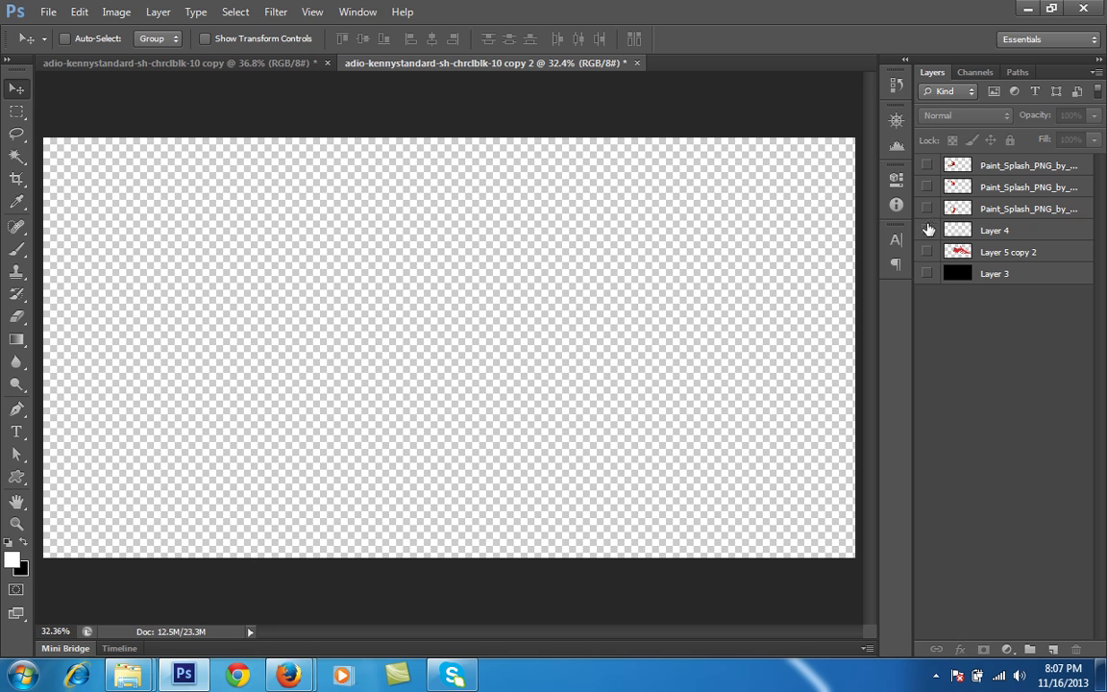
click(927, 166)
click(927, 251)
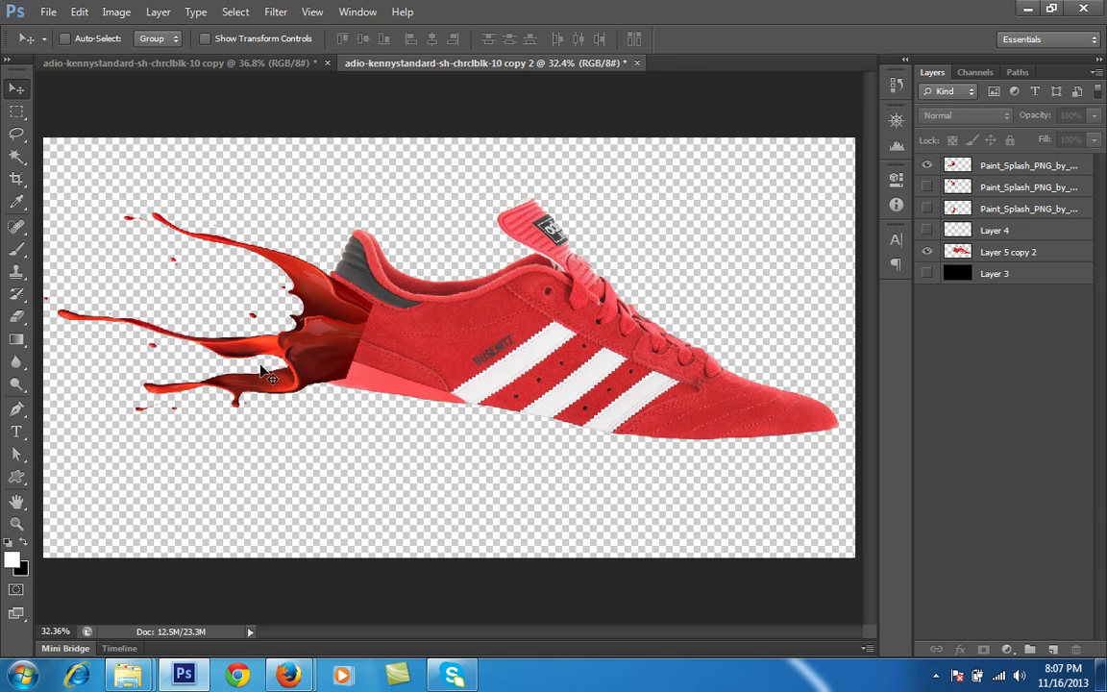
click(928, 186)
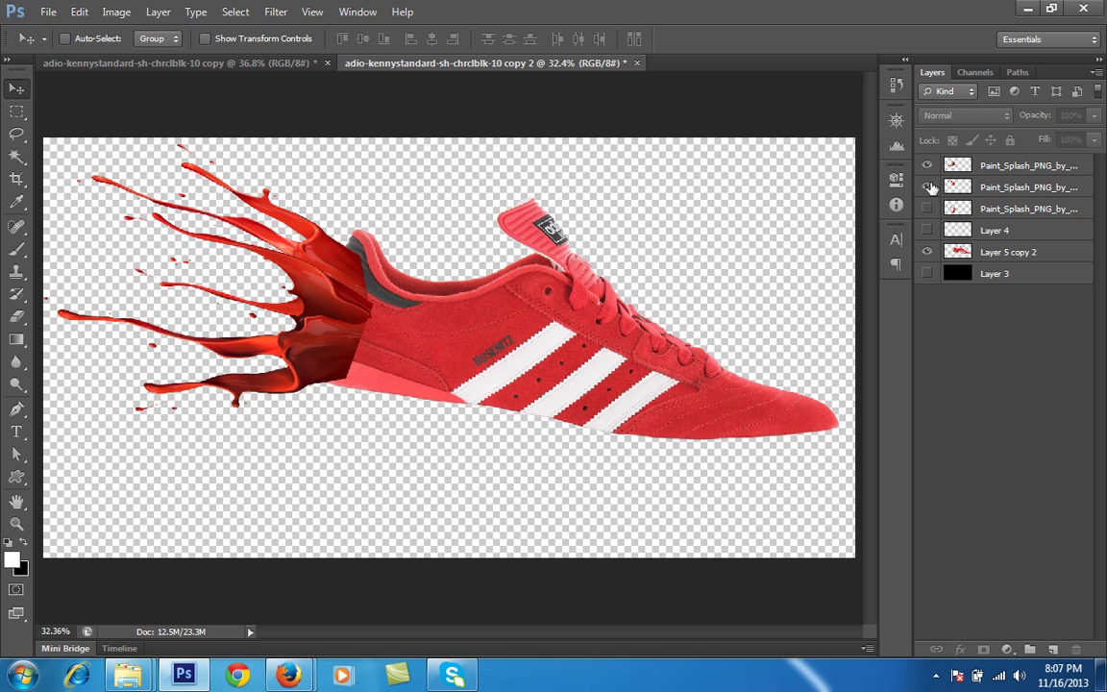
Turn on Auto-Select for the Move tool and move the upper paint splash higher behind the heel, slightly adjusting the middle splash
click(289, 219)
click(581, 255)
click(88, 37)
drag(333, 269, 334, 240)
mouse_move(327, 336)
mouse_down()
mouse_move(338, 328)
mouse_move(331, 339)
mouse_up()
click(267, 291)
Review the splashes at the heel by toggling the two uppermost splash layers, and show all three splash layers with the upper
click(926, 187)
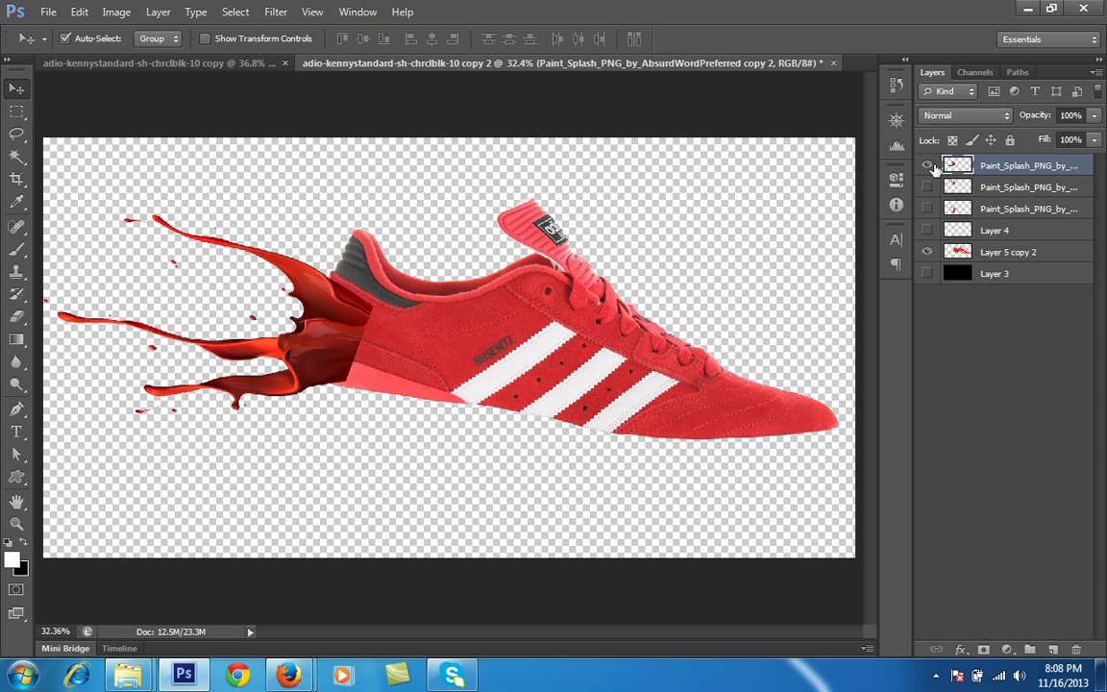
click(927, 165)
click(926, 166)
click(926, 187)
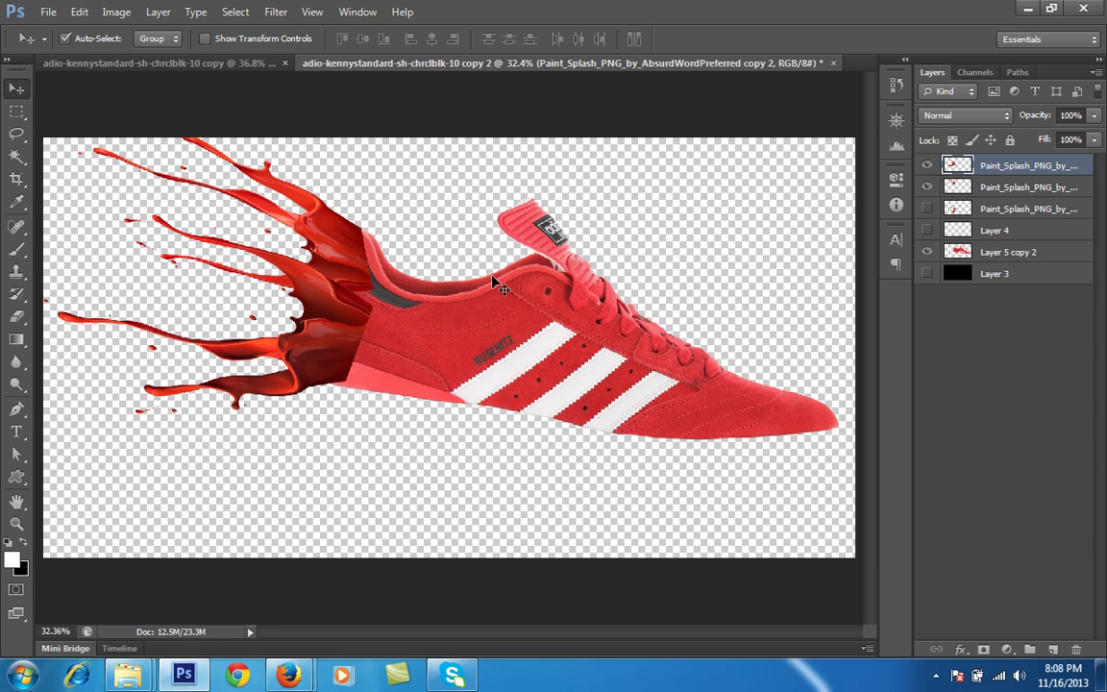
click(927, 209)
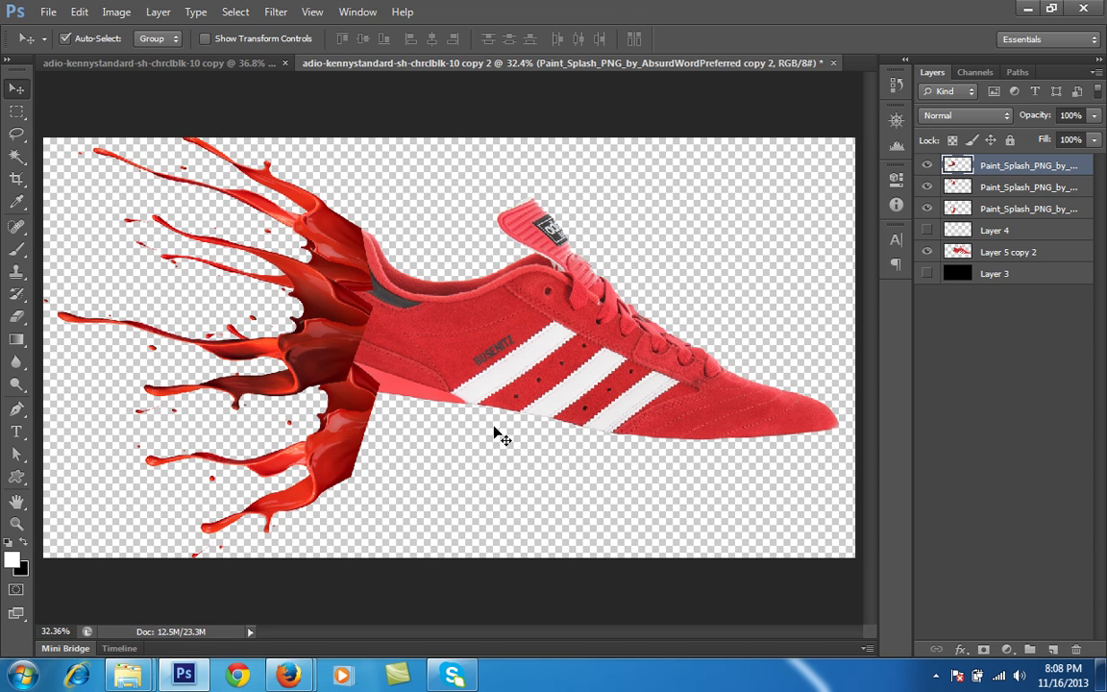
Show the Layer 4 sole and the black Layer 3 background, and shift the lowest paint splash slightly away from the heel before hiding it
click(927, 231)
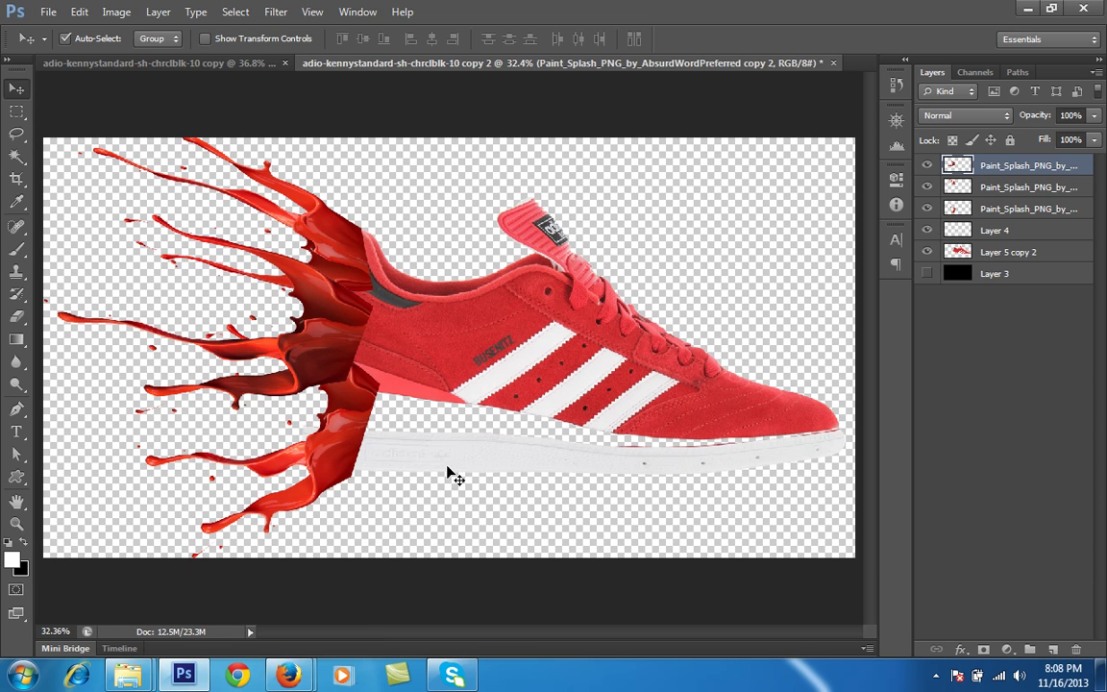
drag(304, 411, 298, 414)
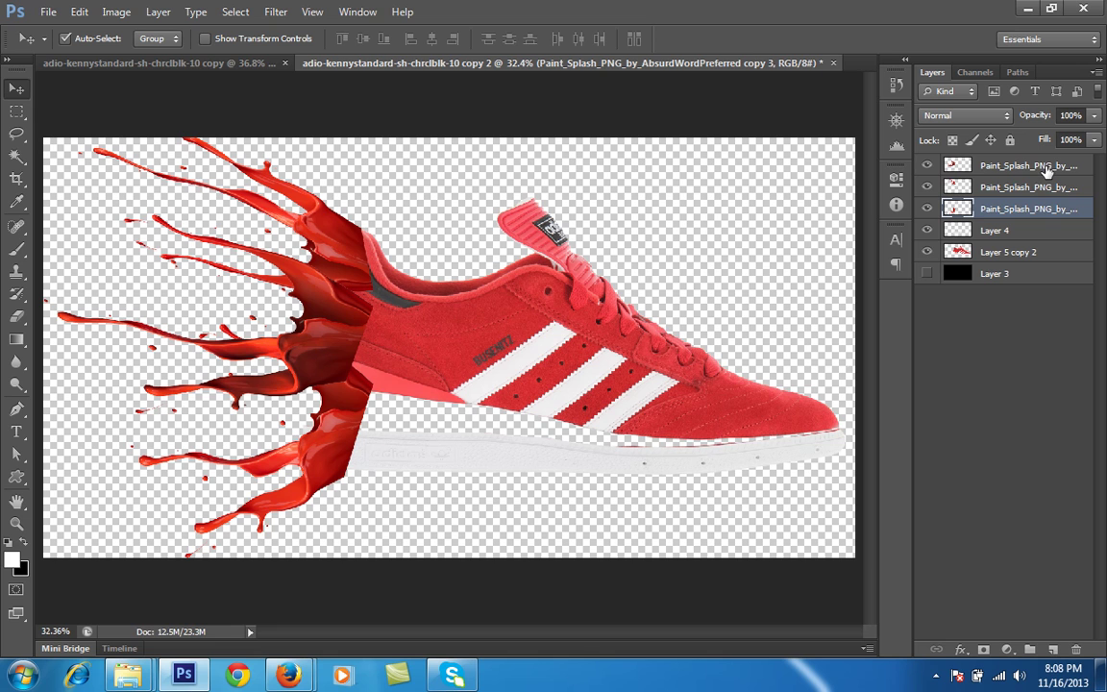
key(ctrl+alt+a)
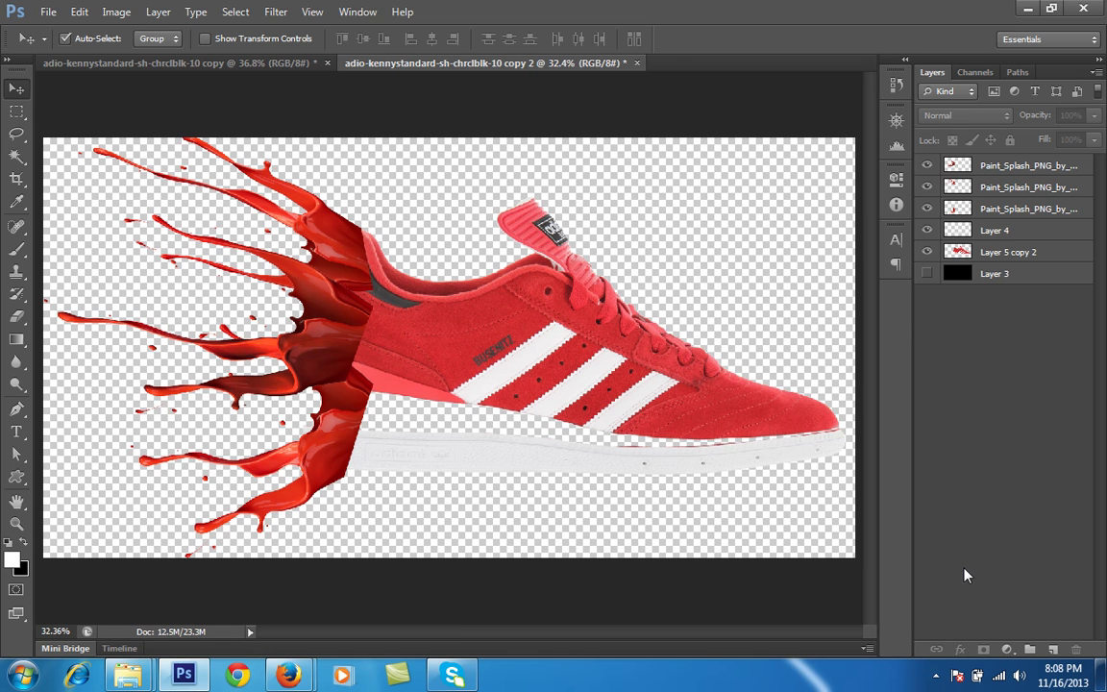
click(926, 273)
click(927, 209)
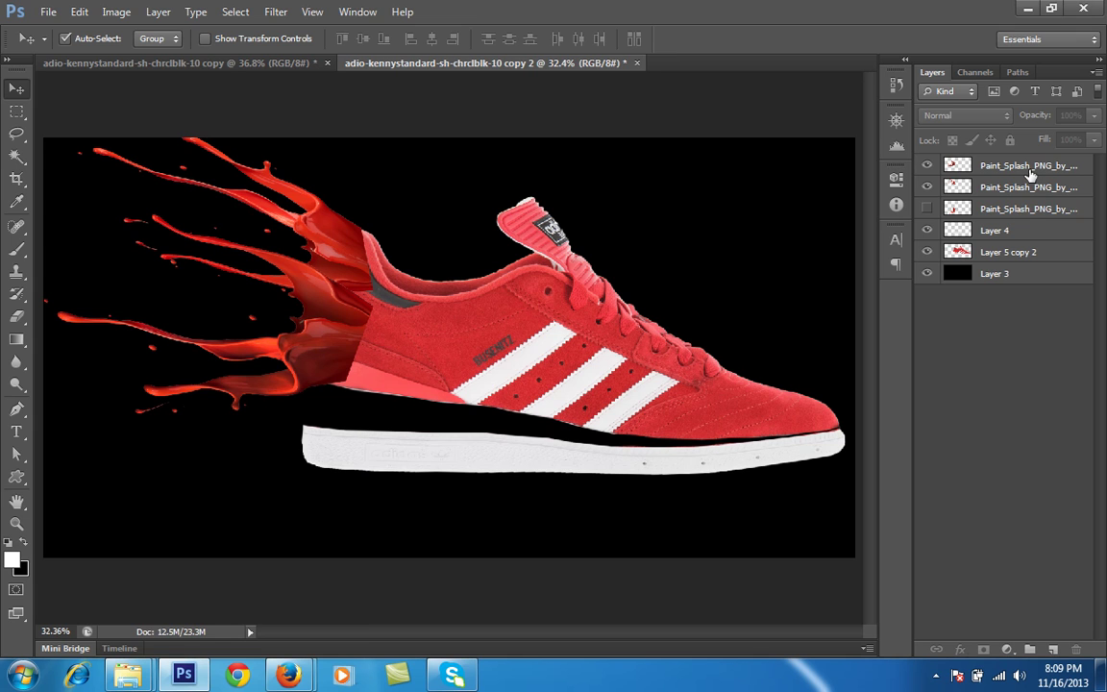
Add a layer mask to the topmost paint-splash layer in the stack and hide that layer
click(1028, 168)
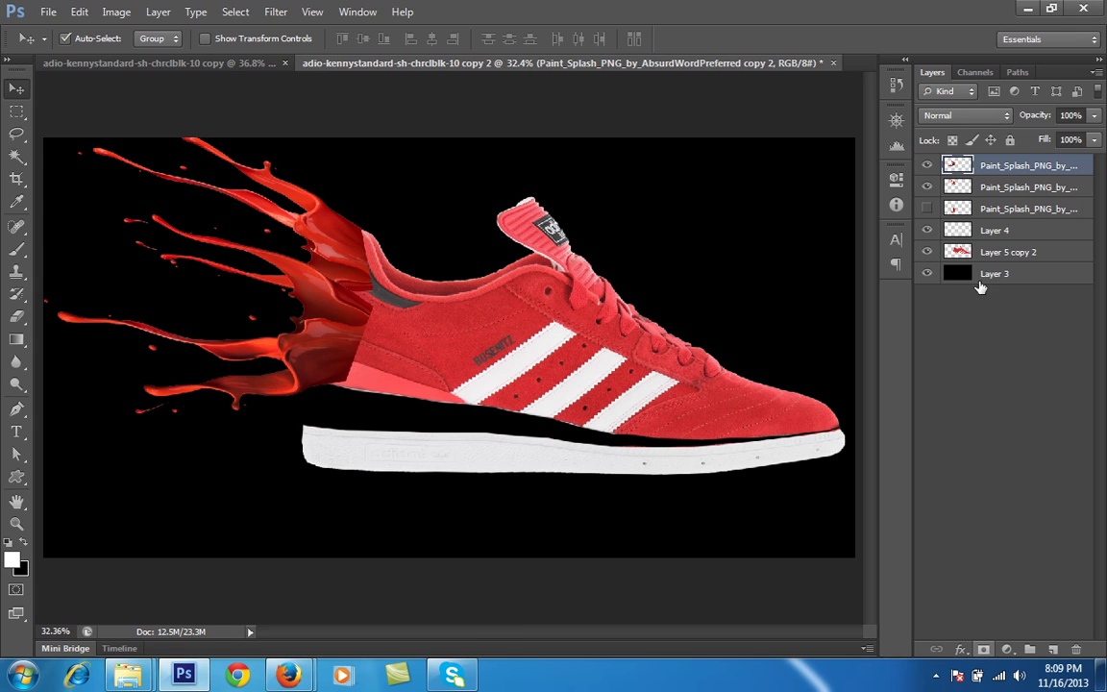
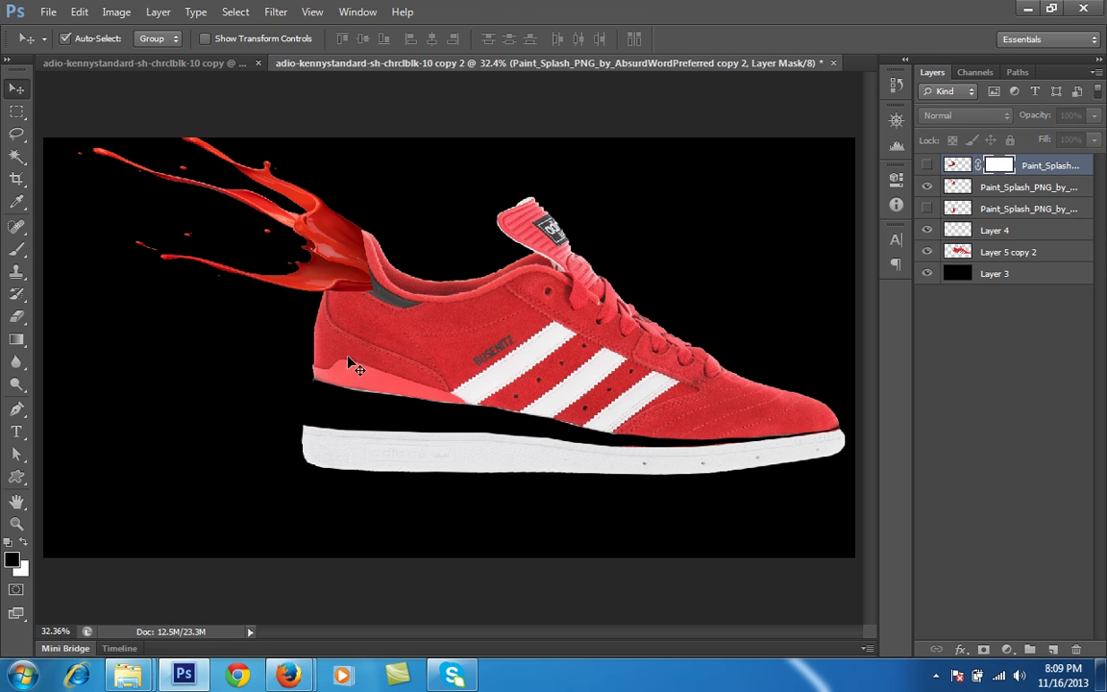
key(b)
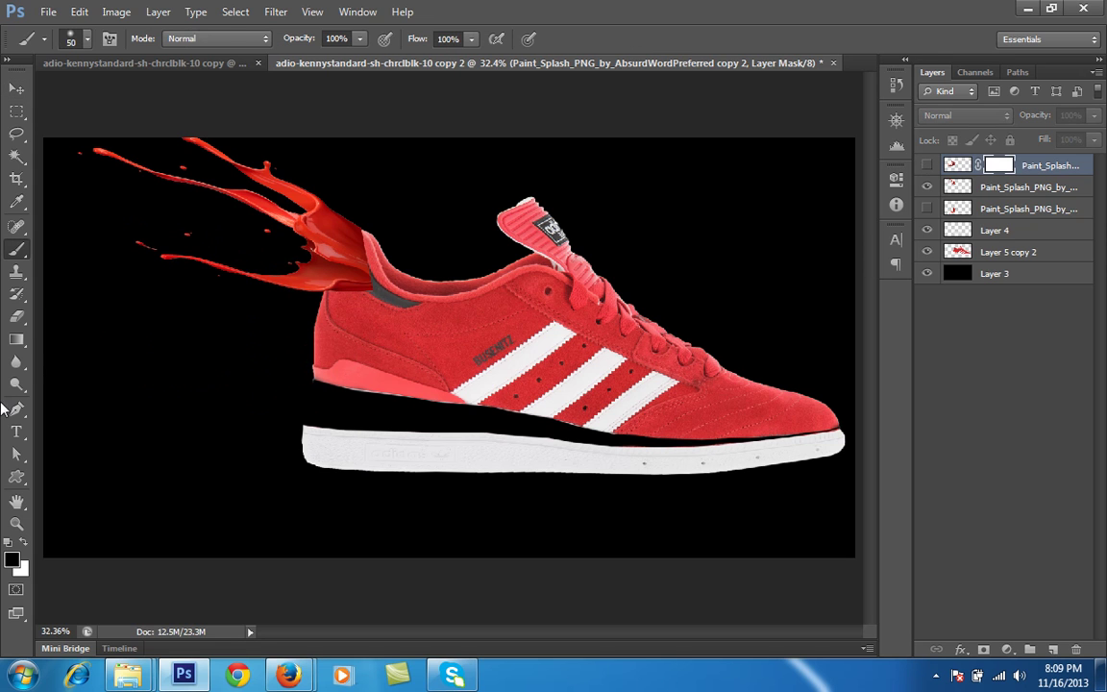
click(927, 165)
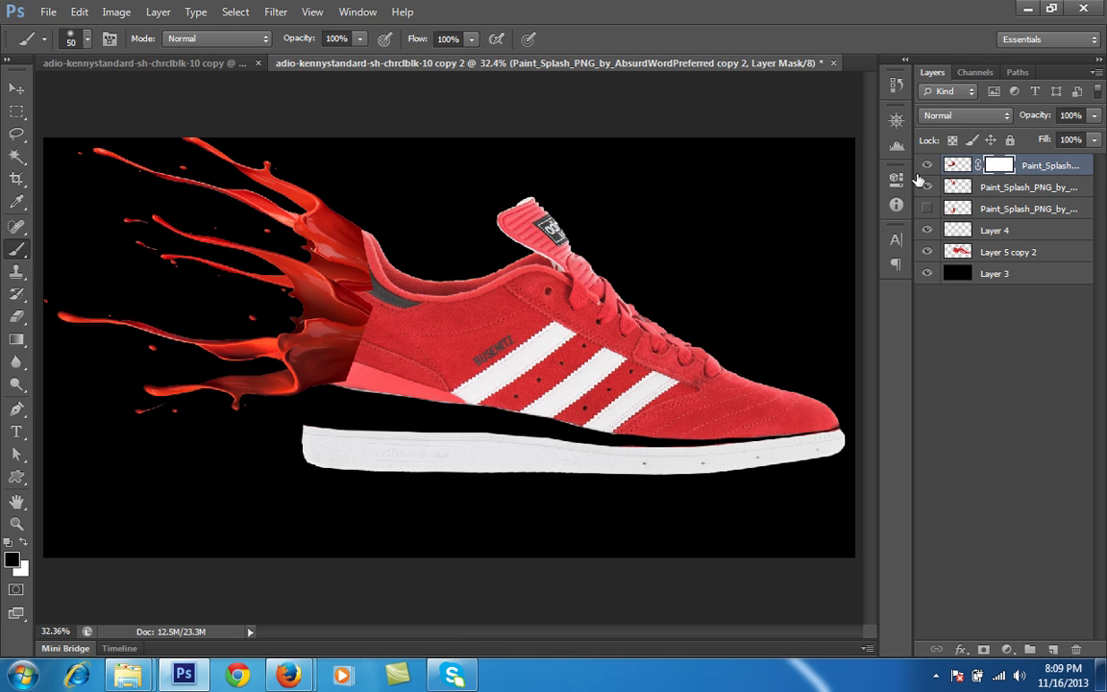
click(926, 166)
Mask the splash behind the shoe's collar, painting black over its hard edge with a size 100 soft brush
click(951, 187)
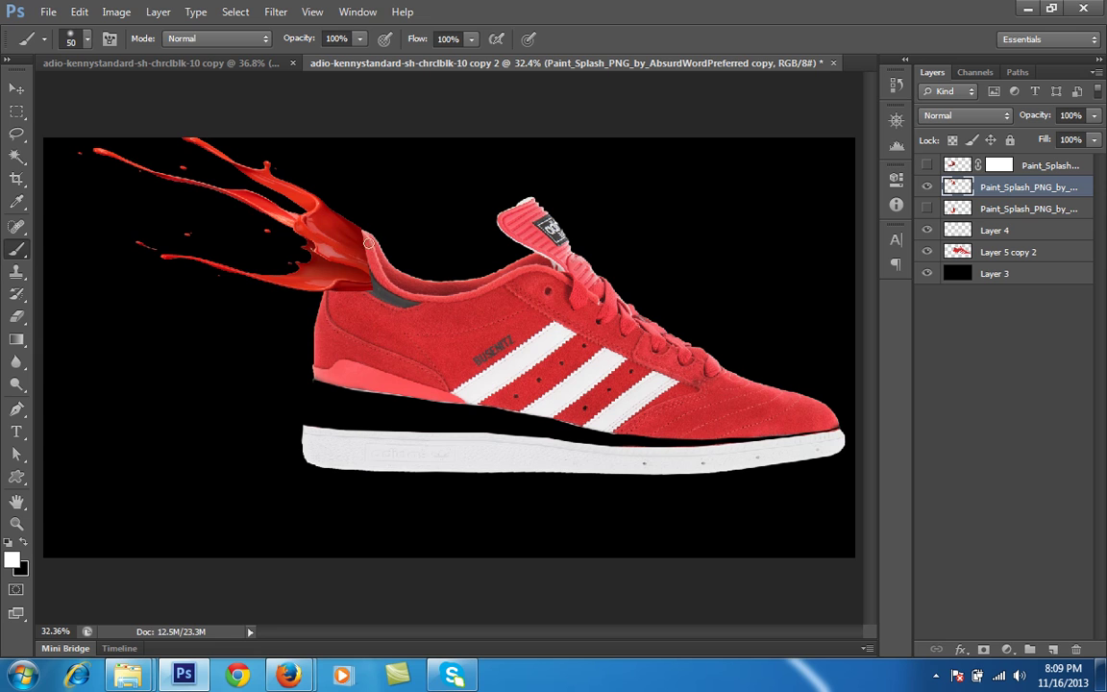
key(bracketright)
key(bracketright)
drag(365, 233, 369, 262)
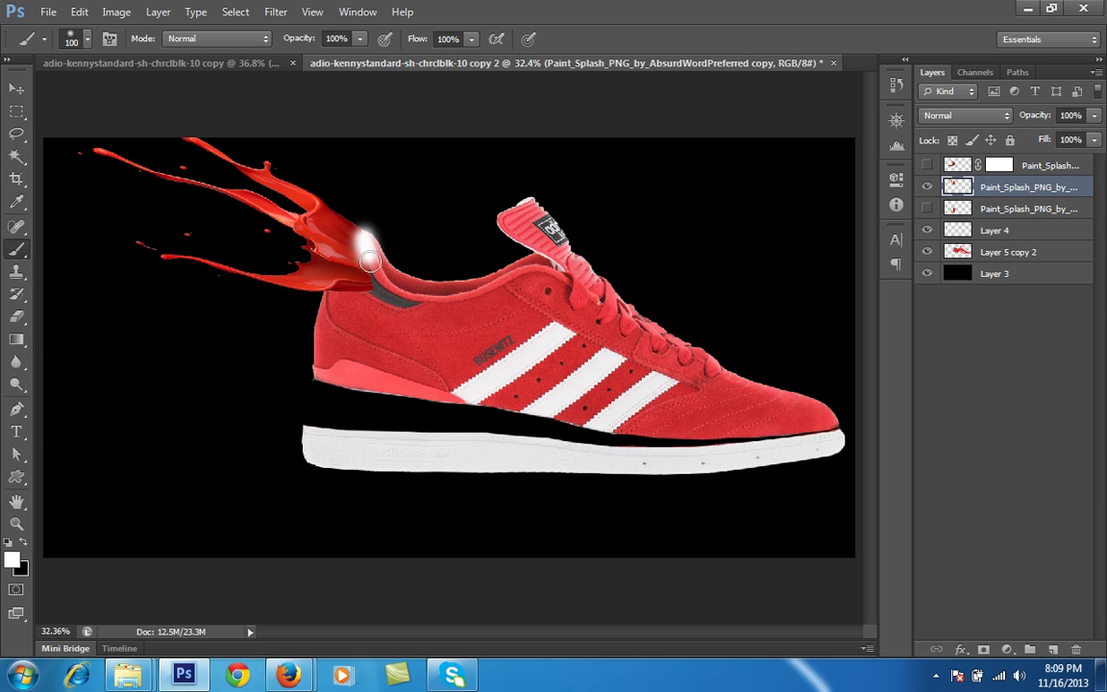
key(ctrl+z)
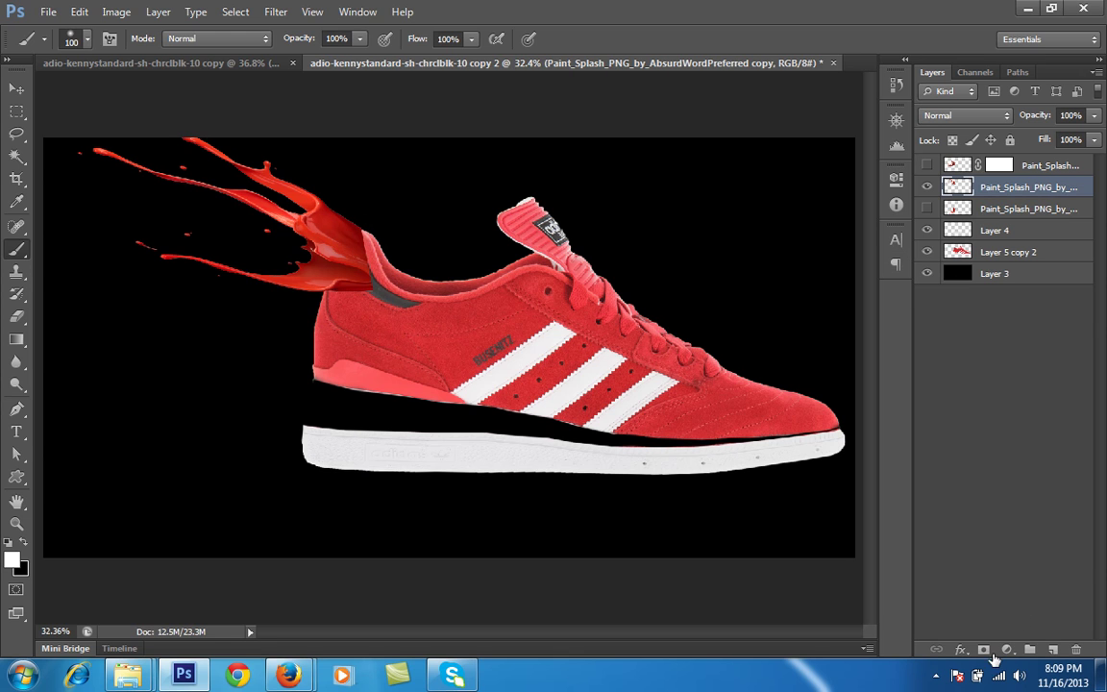
click(985, 648)
mouse_move(374, 277)
mouse_down()
mouse_move(366, 234)
mouse_move(359, 293)
mouse_up()
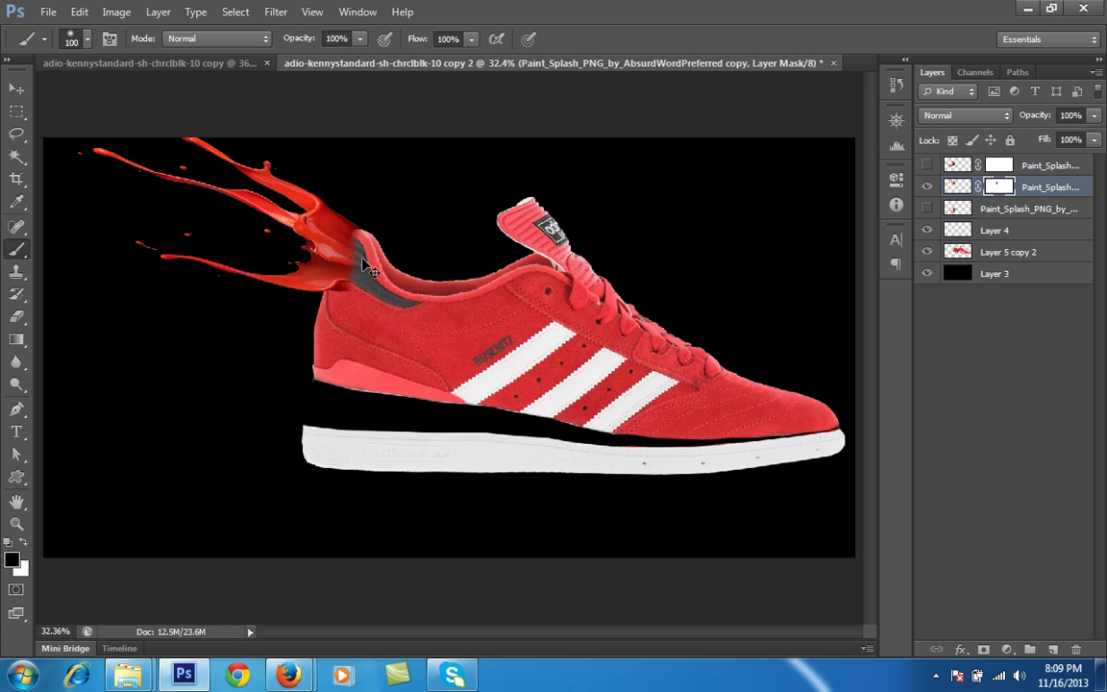
Nudge the masked collar splash slightly toward the shoe and brush away more of its edge on the layer mask
key(v)
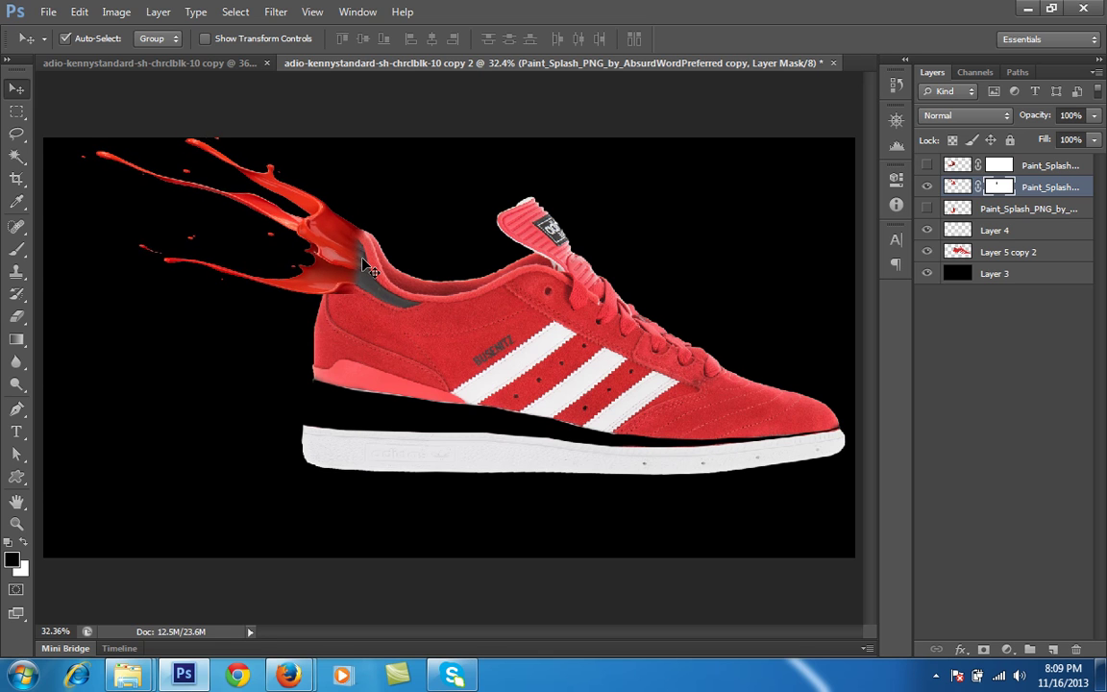
key(b)
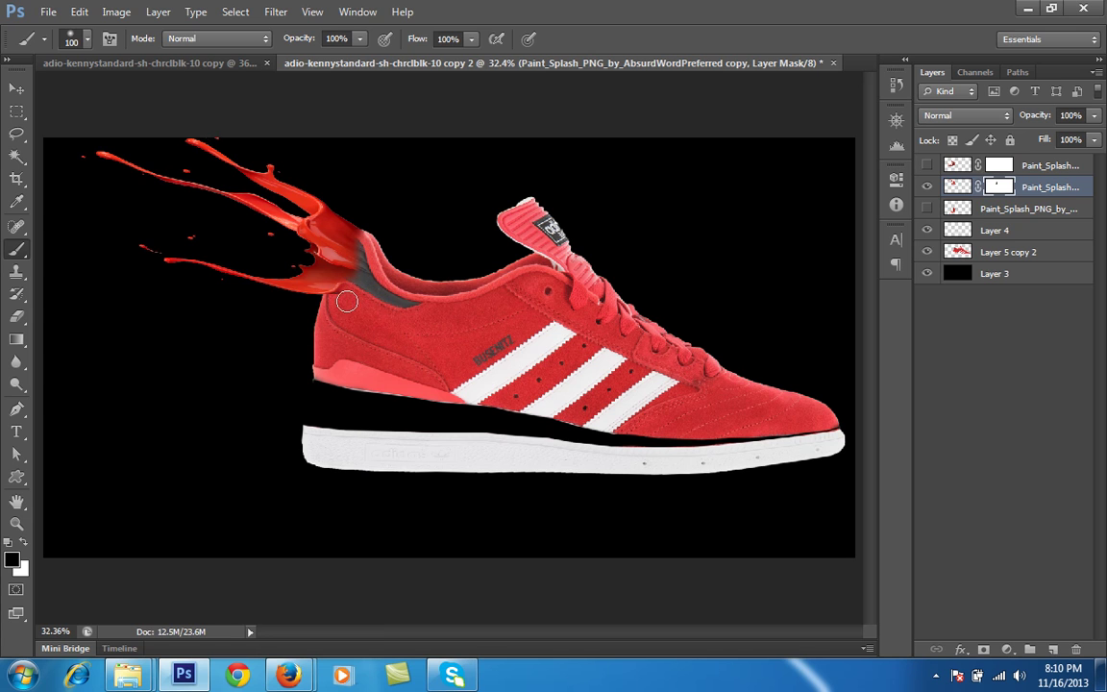
mouse_move(354, 263)
mouse_down()
mouse_move(315, 238)
mouse_move(376, 239)
mouse_up()
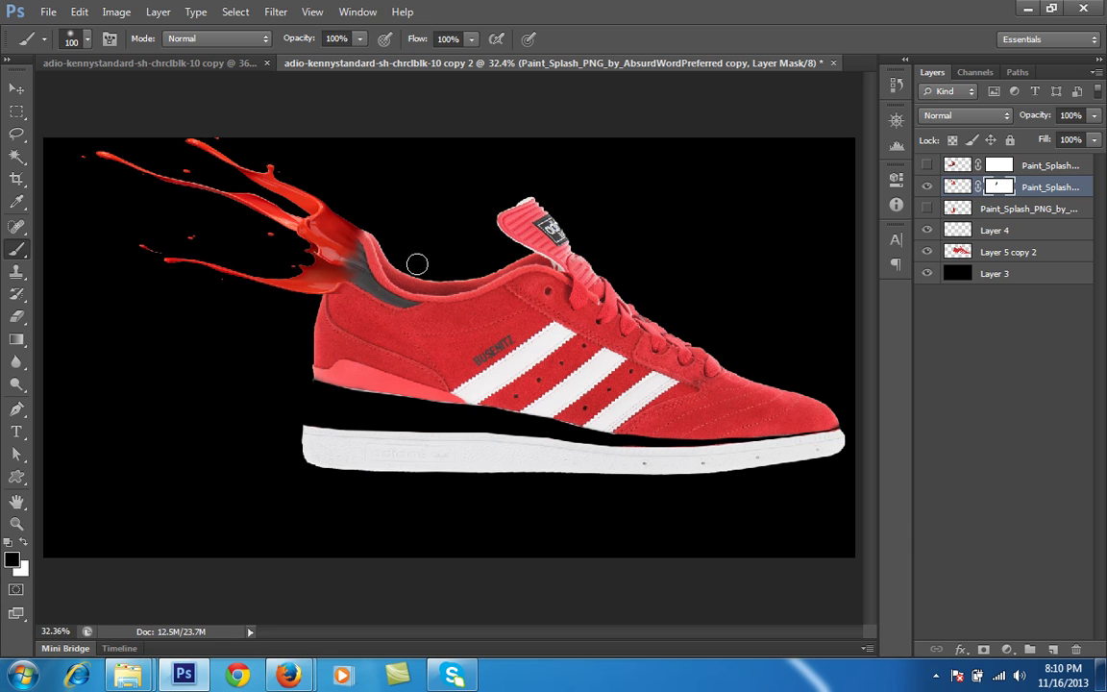
Show the middle splash and paint black on its layer mask to blend its hard edge into the shoe's heel
click(928, 167)
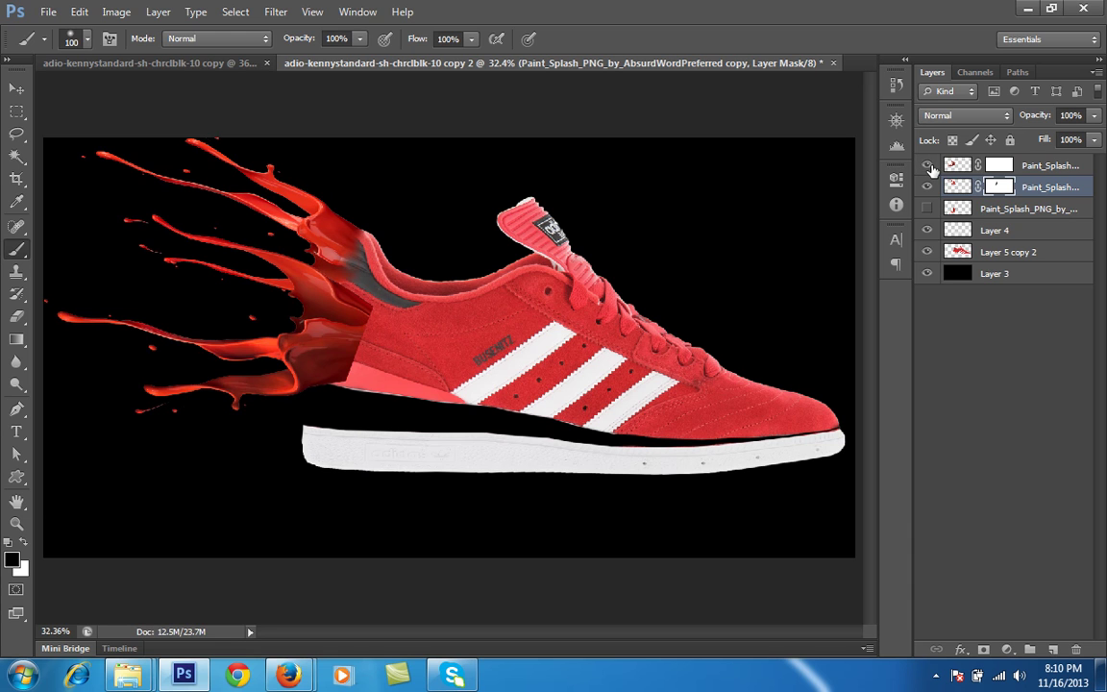
click(1042, 168)
click(1001, 167)
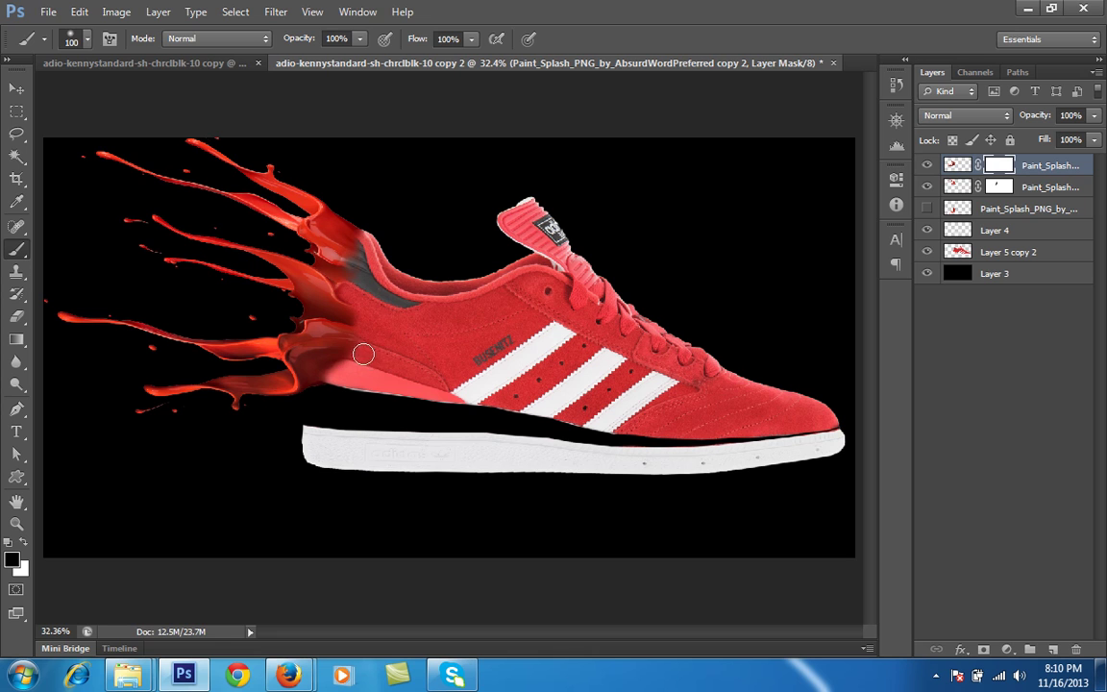
mouse_move(364, 332)
mouse_down()
mouse_move(332, 288)
mouse_move(310, 332)
mouse_move(329, 384)
mouse_up()
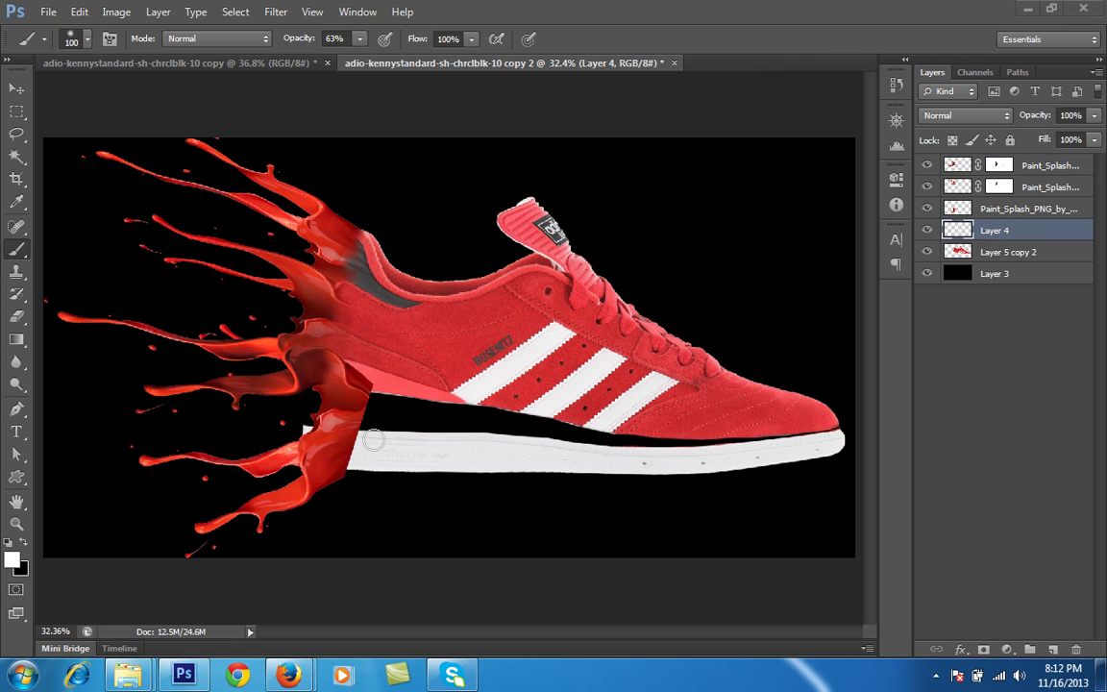
Compare the heel with and without the lowest paint splash by toggling its layer visibility
click(928, 209)
click(927, 208)
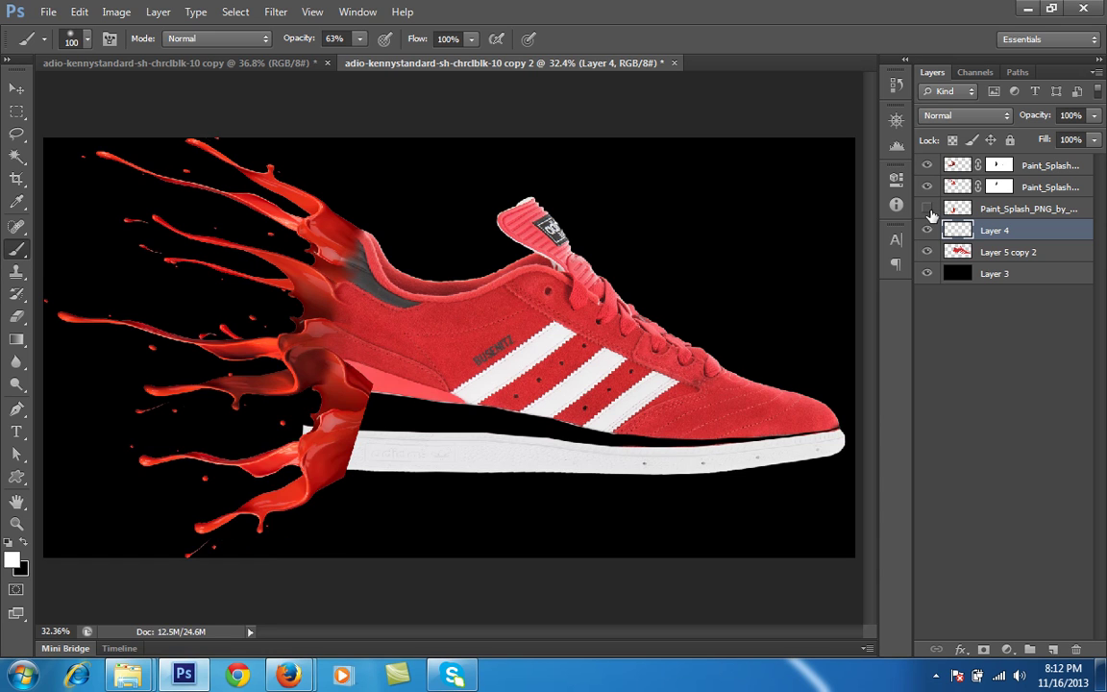
click(928, 209)
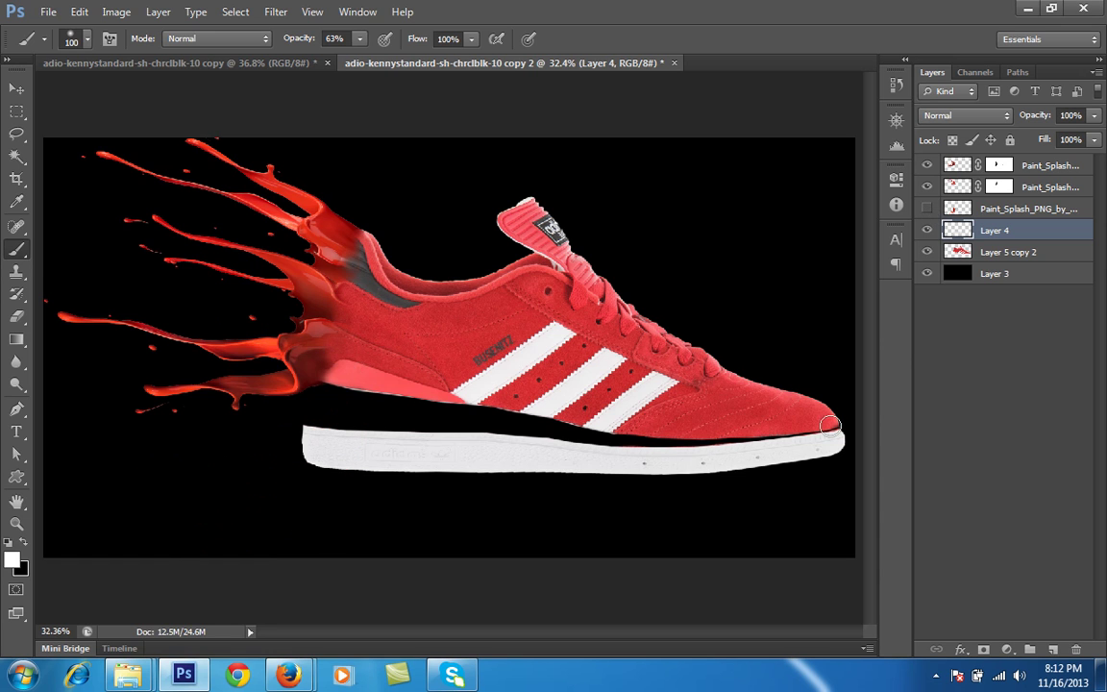
click(927, 209)
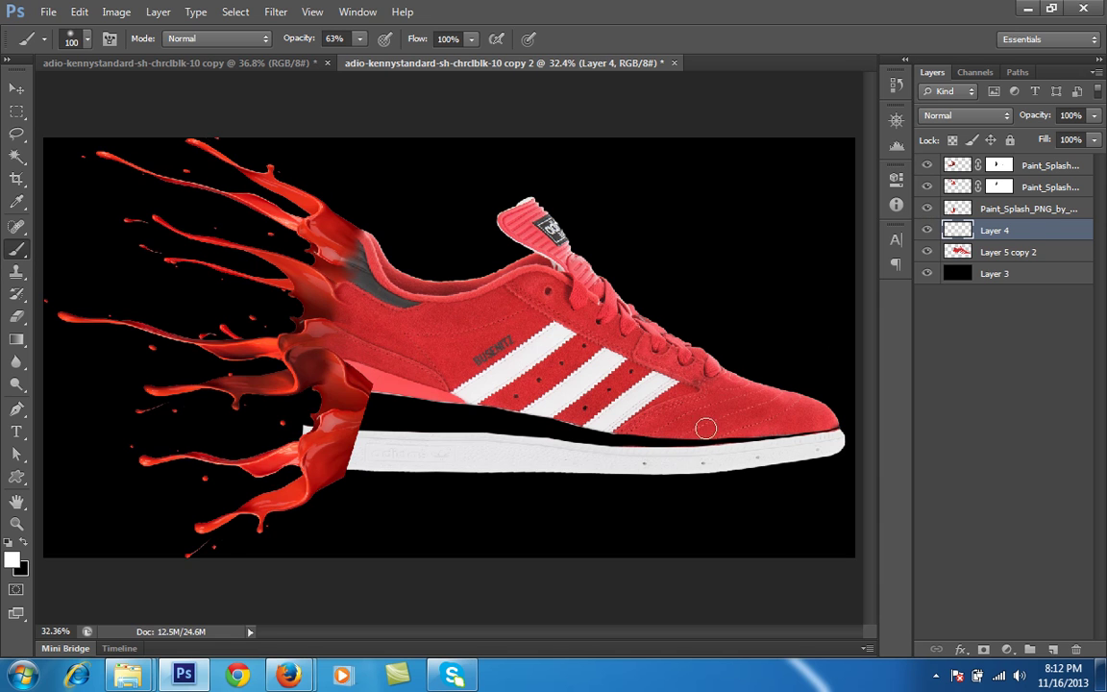
Add a layer mask to the lowest paint-splash layer, set black as the foreground colour, and hide the layer
click(1042, 211)
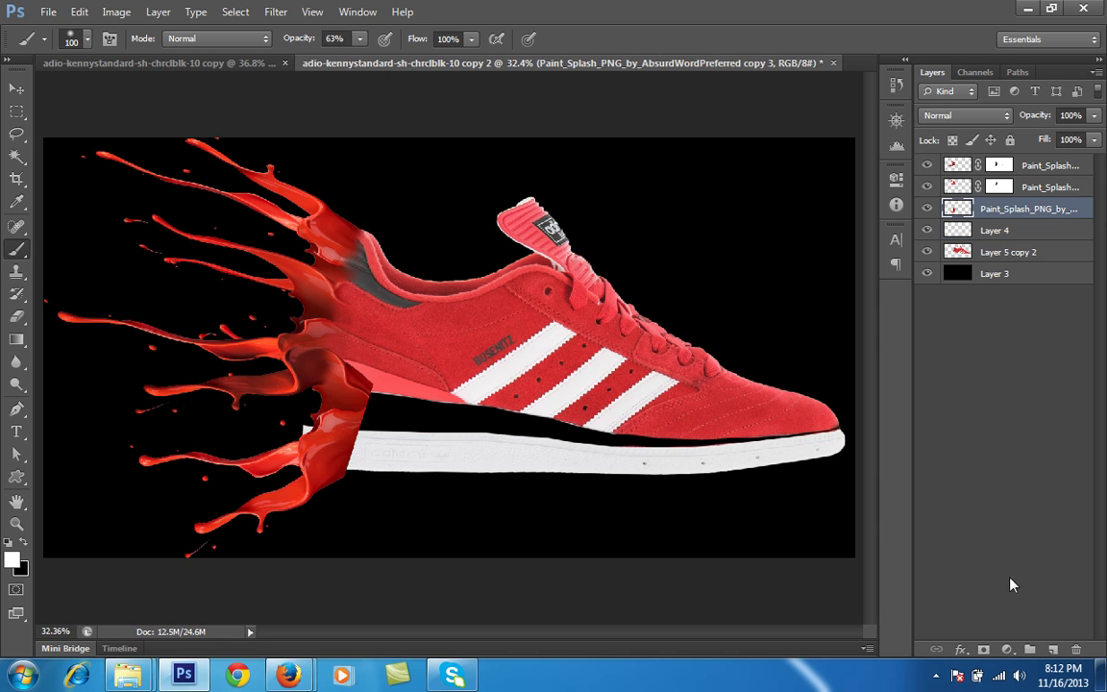
click(983, 650)
key(x)
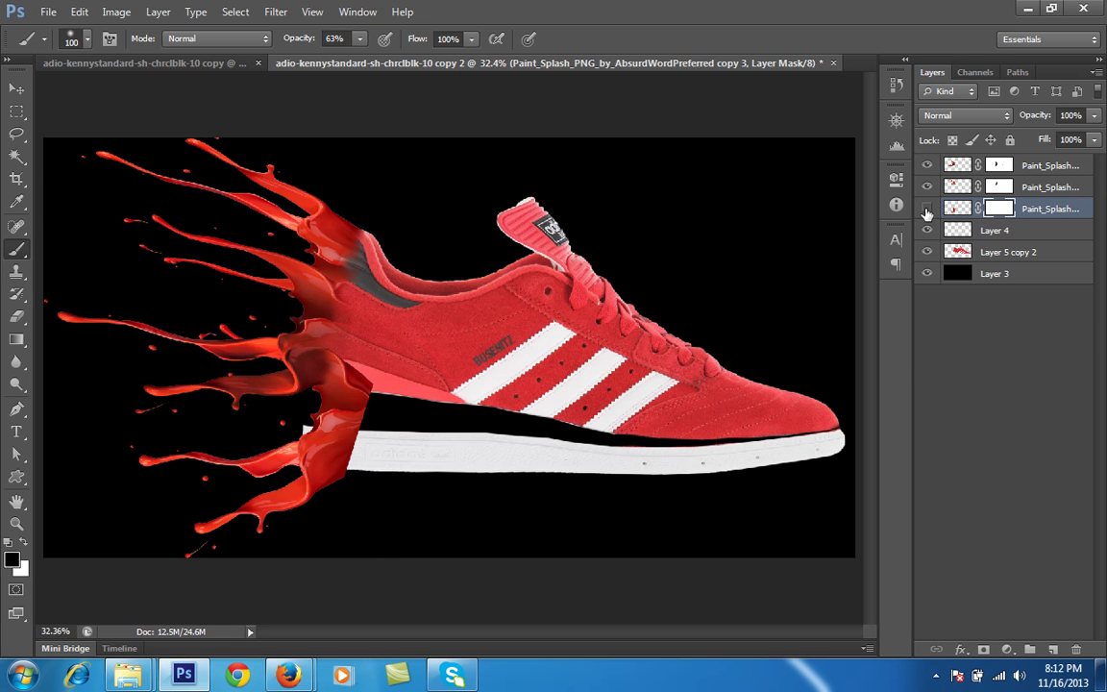
click(927, 210)
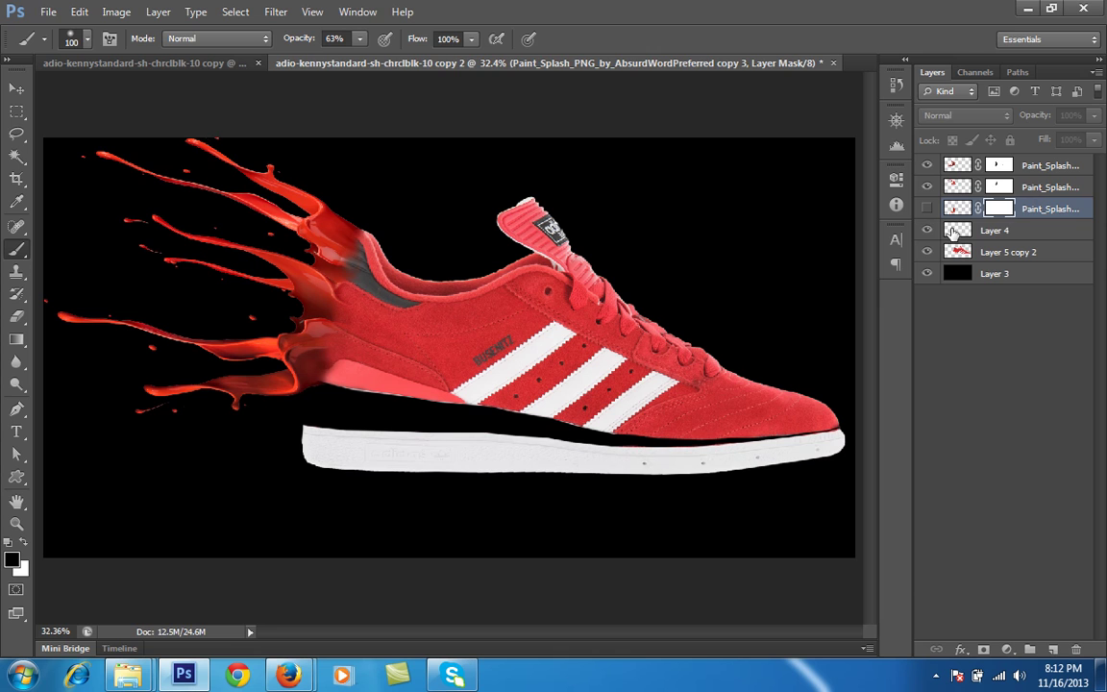
Free Transform the Layer 4 sole: rotate it to -2.76°, and scale it to 101.91% width and 92.02% height
click(953, 233)
key(x)
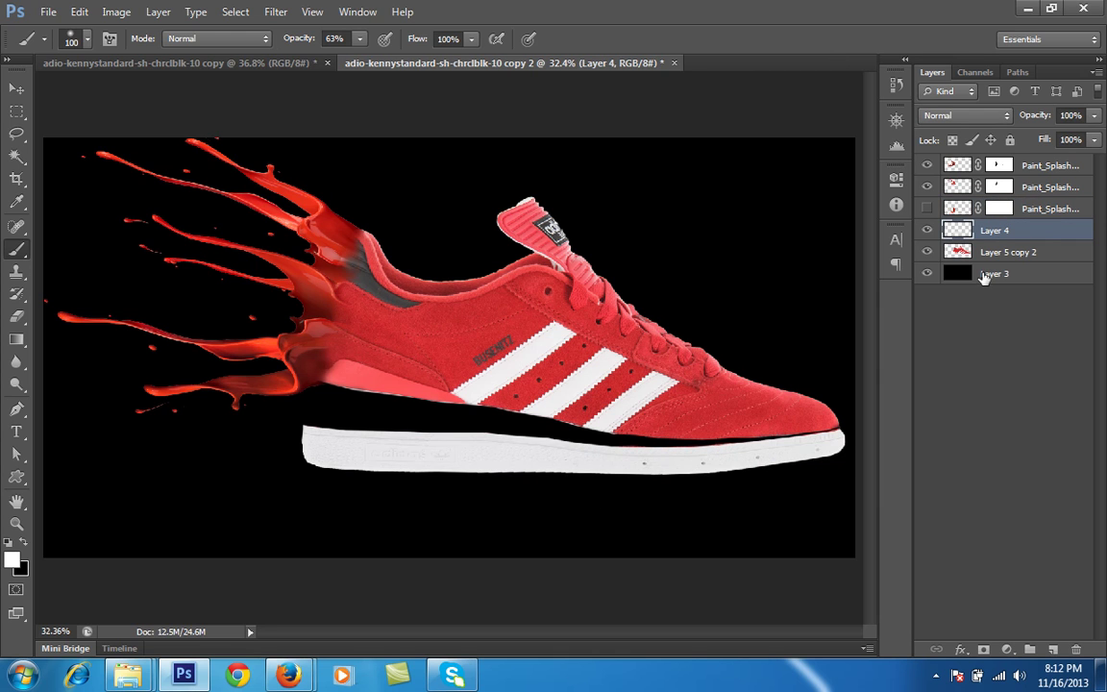
key(ctrl+t)
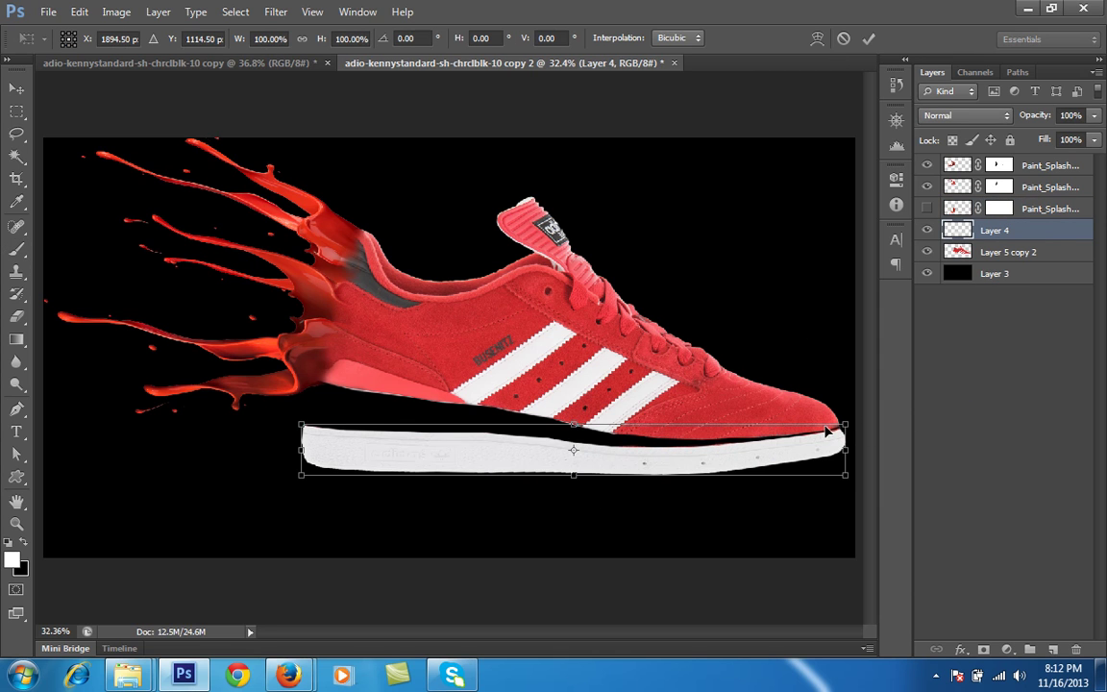
drag(857, 415, 856, 403)
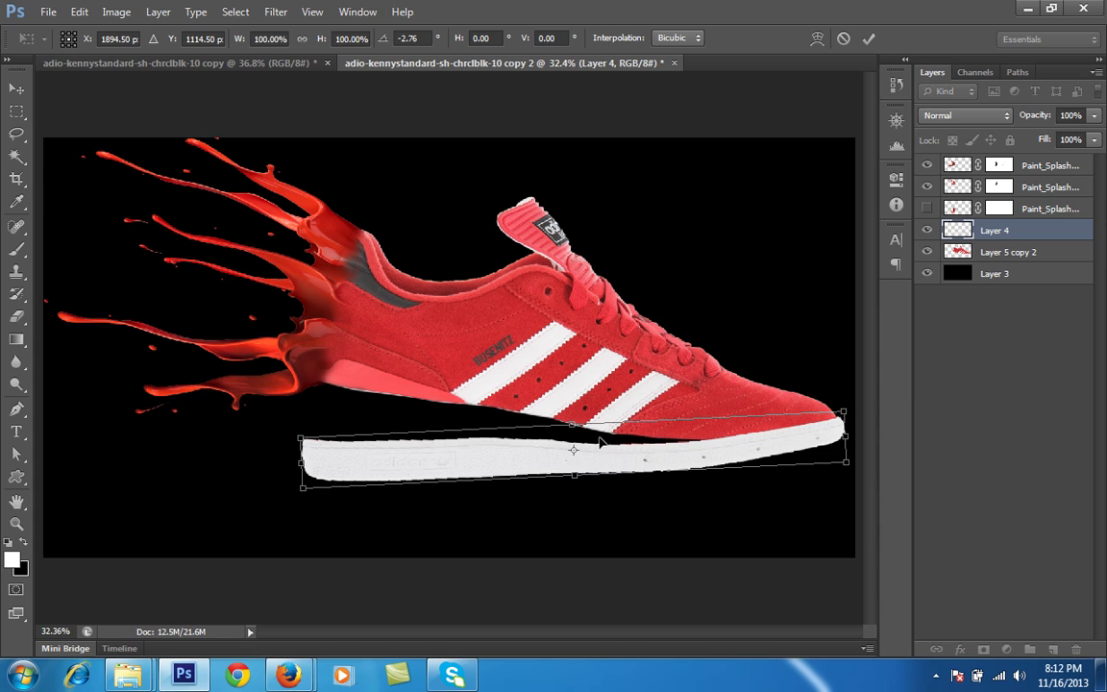
drag(574, 475, 576, 467)
drag(292, 463, 286, 463)
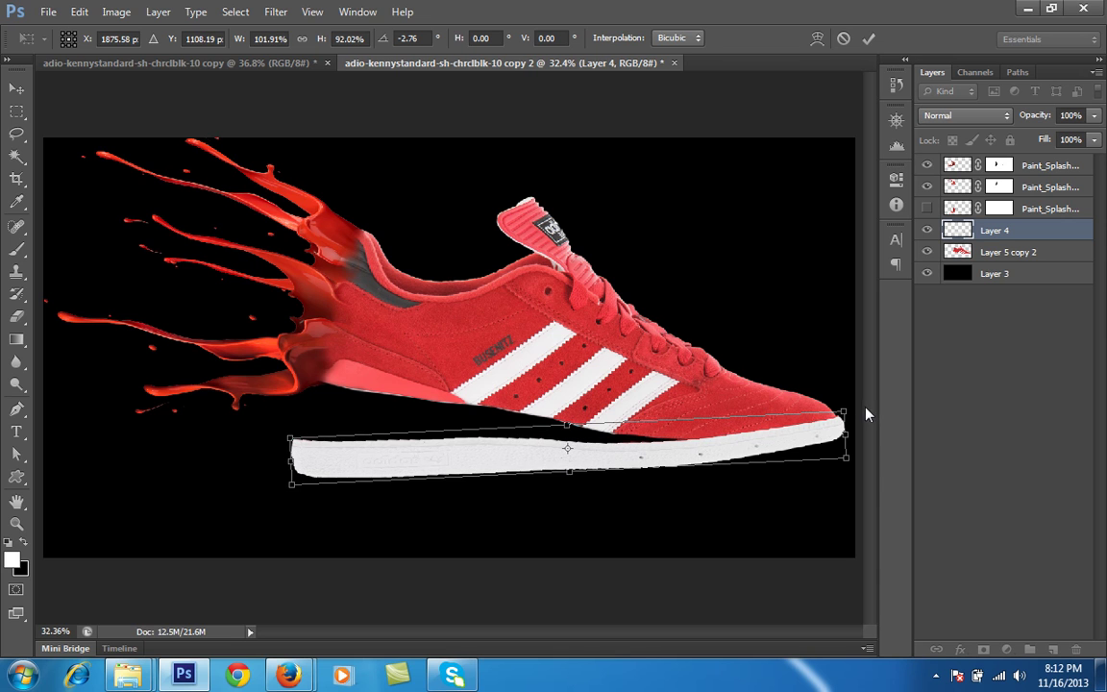
click(867, 39)
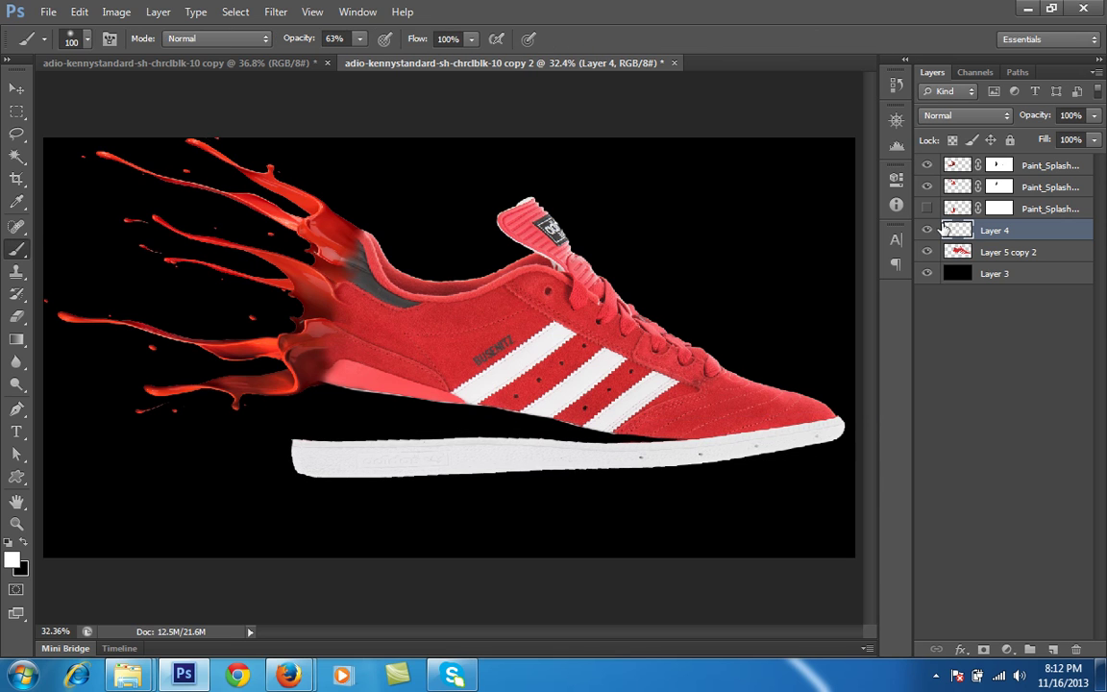
Show the lowest paint splash and move it slightly down and away from the heel over the sole's back end
click(928, 210)
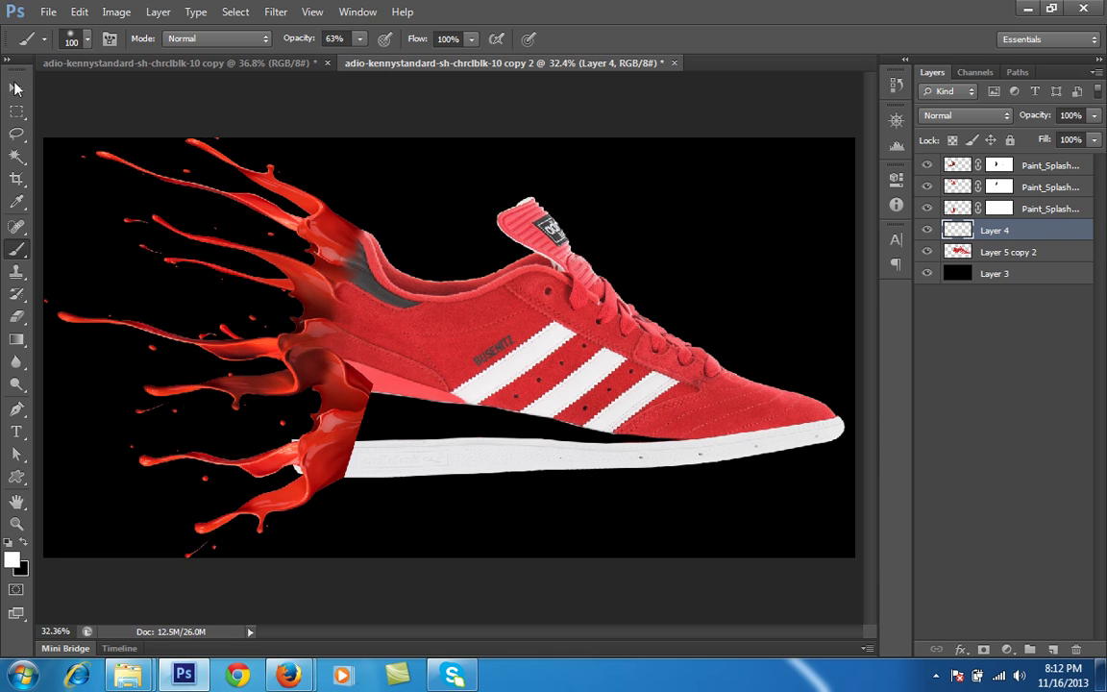
key(v)
mouse_move(307, 472)
mouse_down()
mouse_move(266, 430)
mouse_move(275, 485)
mouse_move(307, 473)
mouse_move(332, 482)
mouse_up()
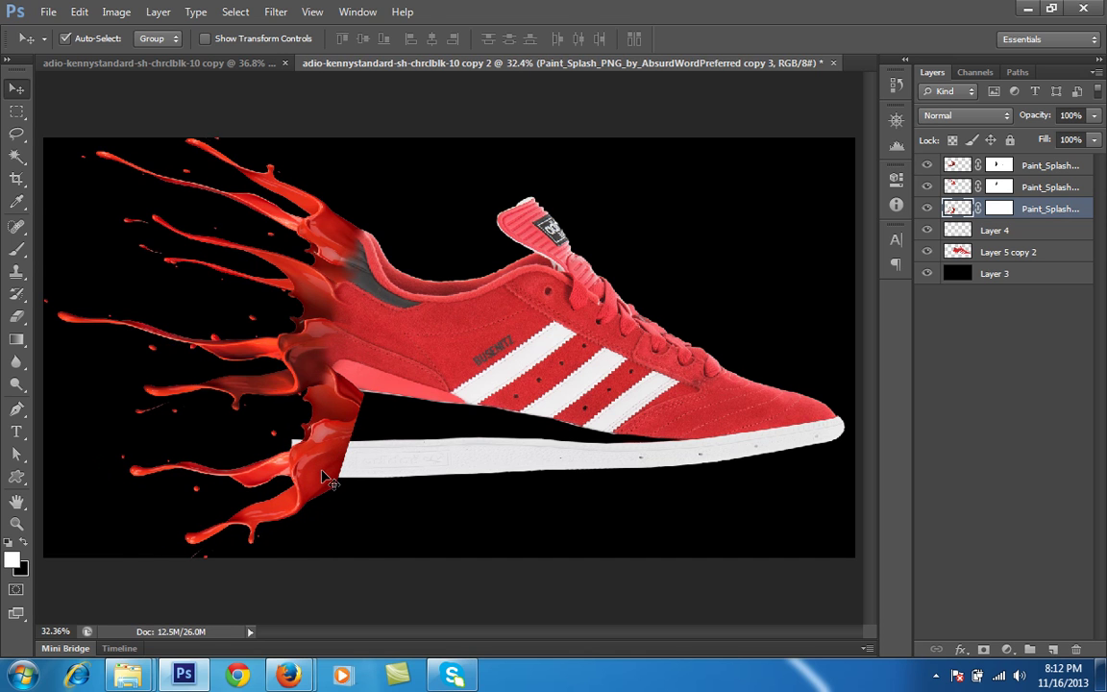
Free Transform the lowest splash, stretching its height upward to 109.09% and shifting it slightly away from the shoe
key(ctrl+t)
drag(242, 333, 242, 321)
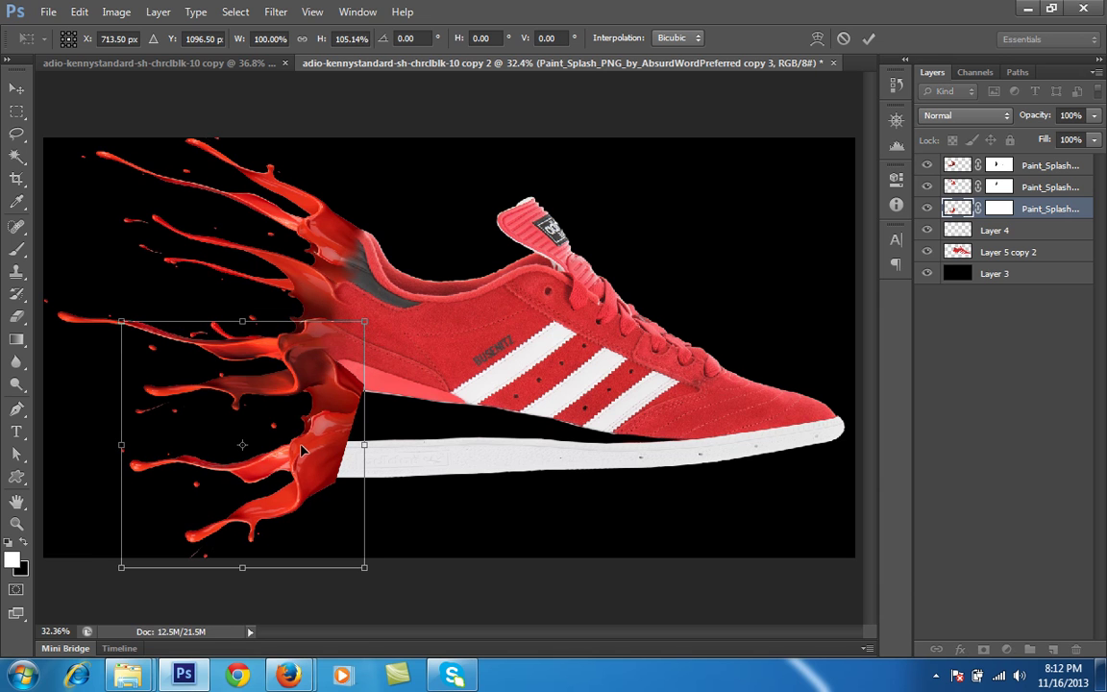
drag(302, 454, 300, 453)
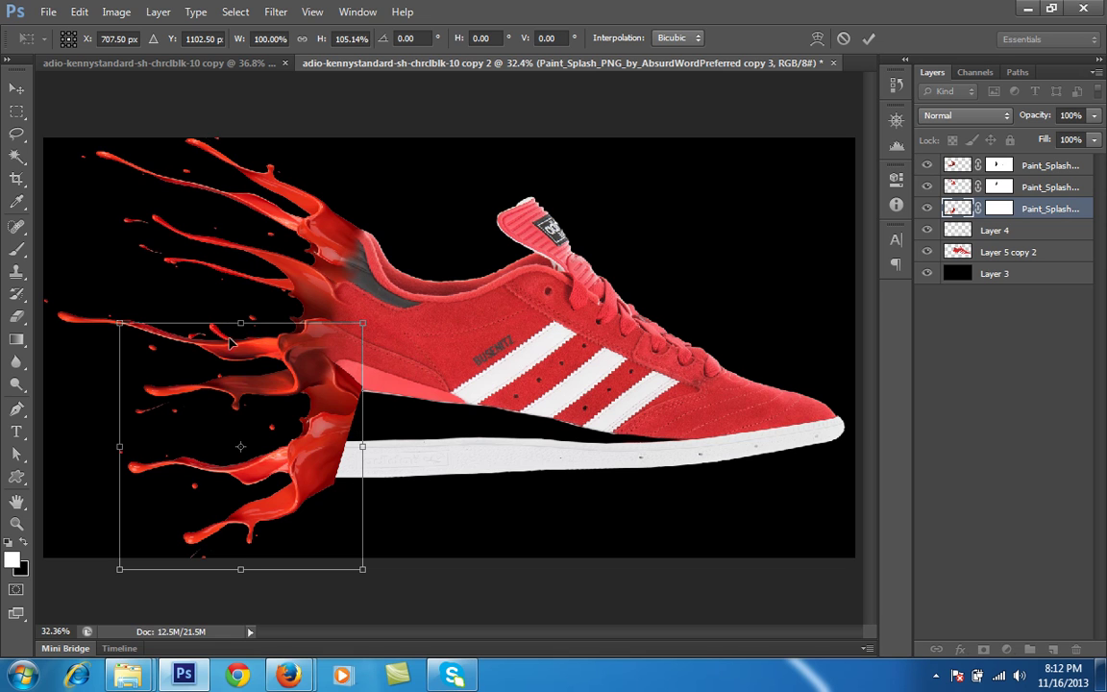
drag(237, 321, 239, 313)
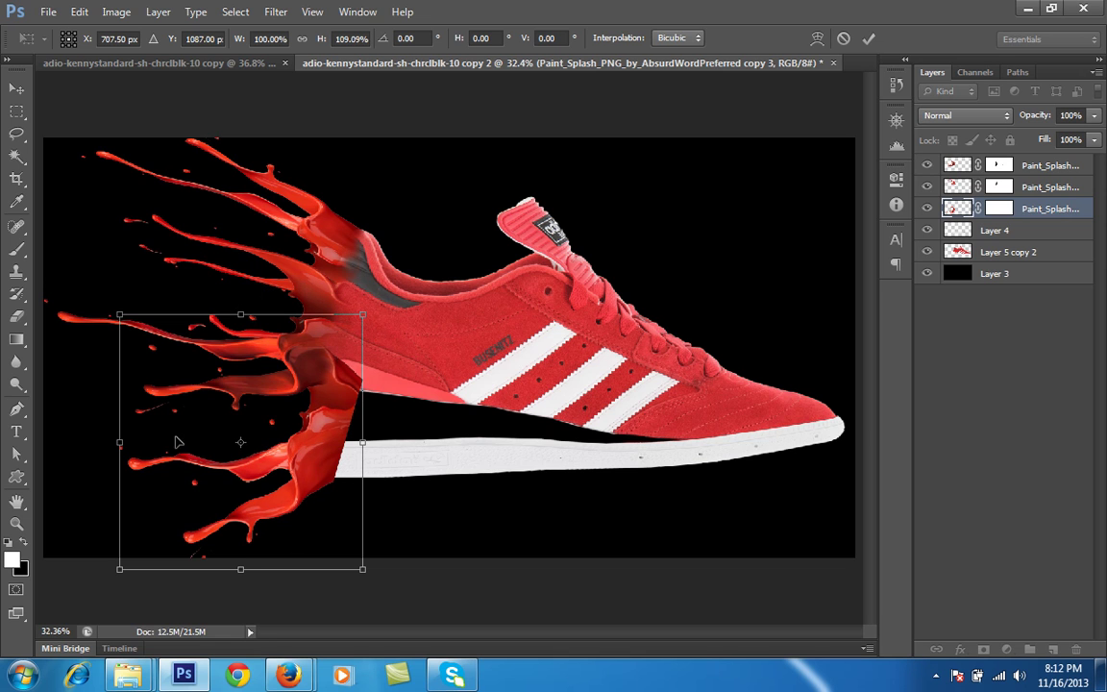
Widen the lowest paint splash to 109.21%, stretching it over the heel and the sole's back end
drag(121, 445, 97, 445)
drag(330, 493, 339, 495)
key(Up)
key(Up)
key(Up)
key(Up)
key(Up)
key(Up)
key(Up)
key(Up)
key(Up)
key(Up)
key(Up)
key(Up)
key(Up)
key(Up)
key(Up)
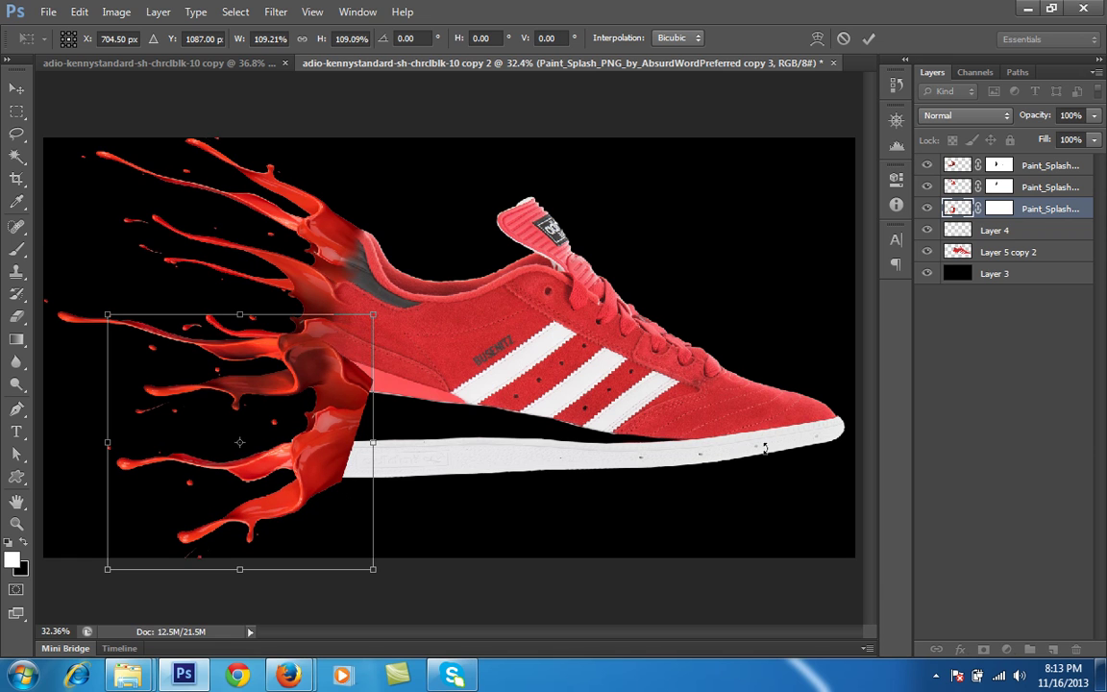
With the splash at 74% opacity, stretch its height to 113.52%, apply the transform and restore 100% opacity
drag(1028, 117, 1007, 119)
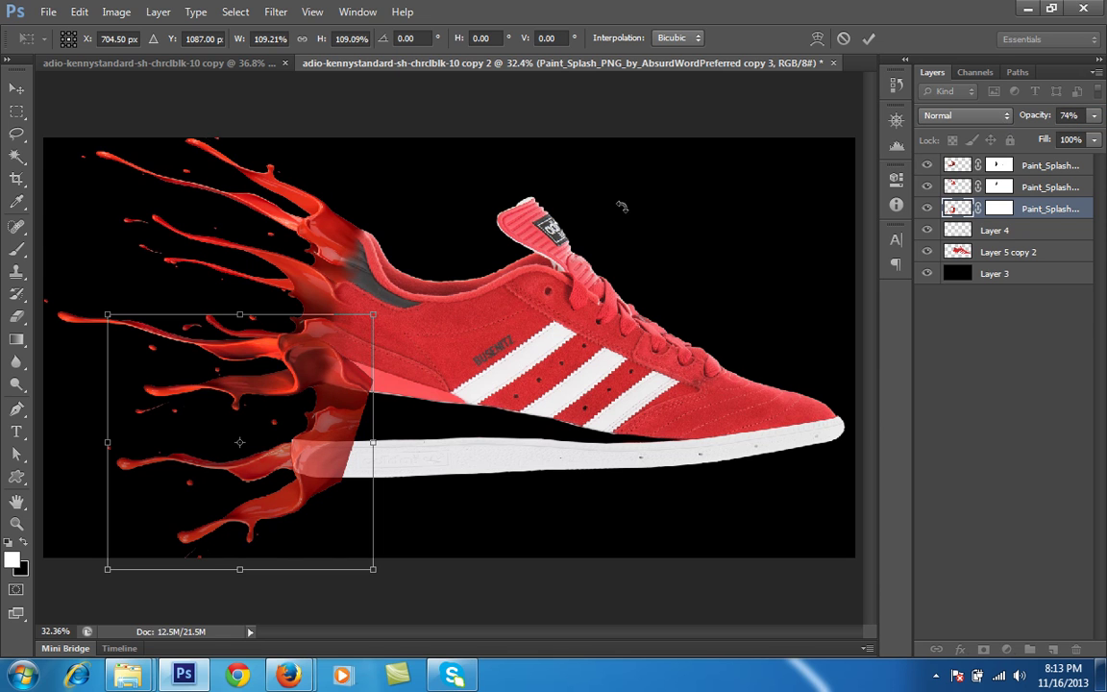
drag(243, 310, 241, 304)
drag(239, 437, 240, 441)
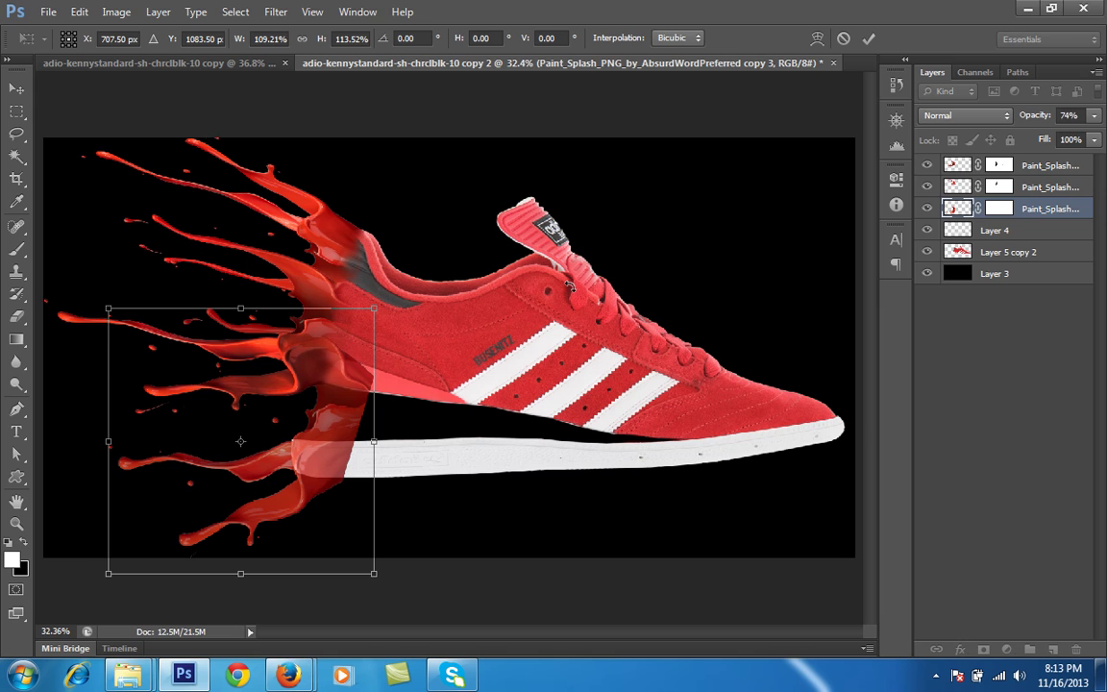
click(870, 40)
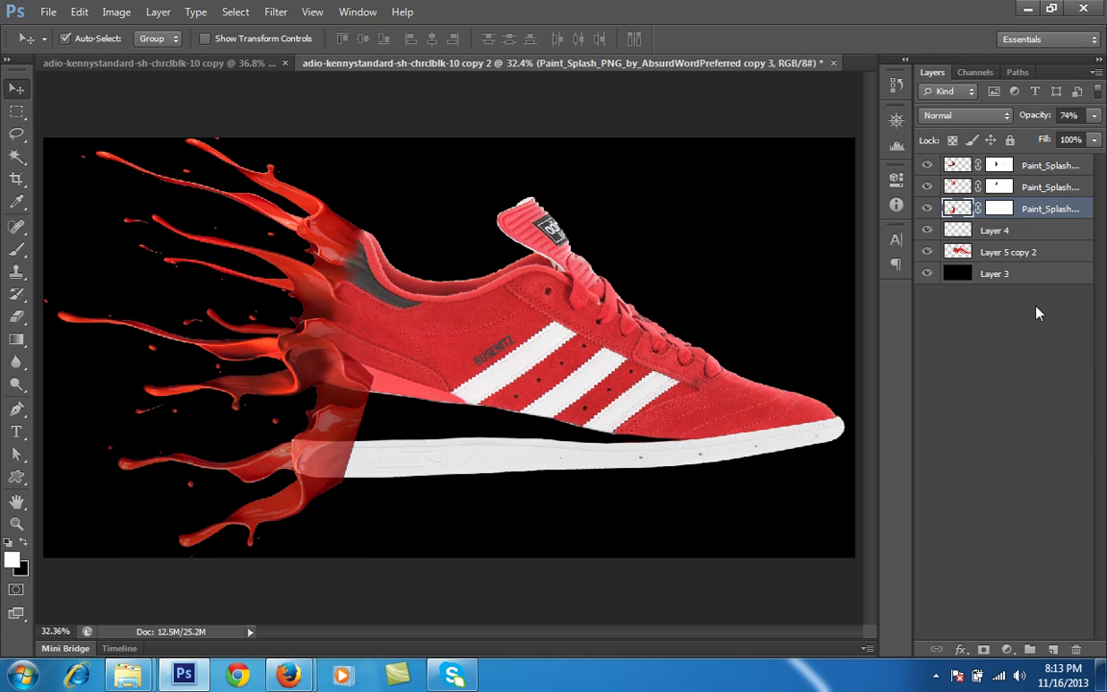
drag(1028, 120, 1057, 120)
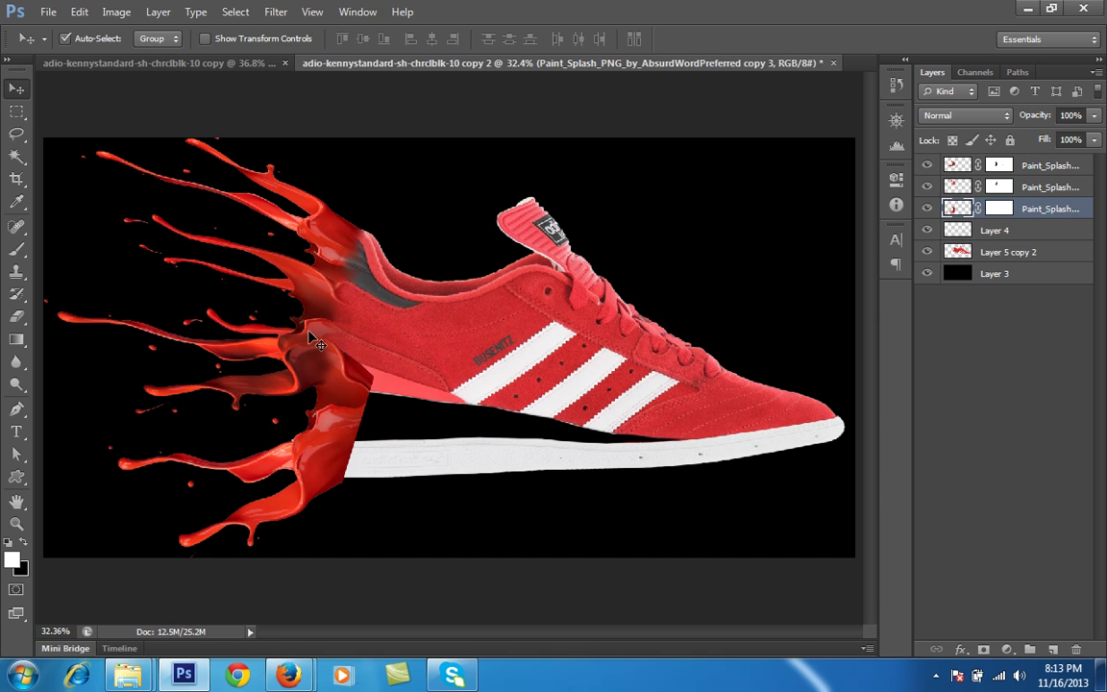
key(b)
mouse_move(369, 377)
mouse_down()
mouse_move(399, 382)
mouse_move(247, 355)
mouse_move(389, 346)
mouse_up()
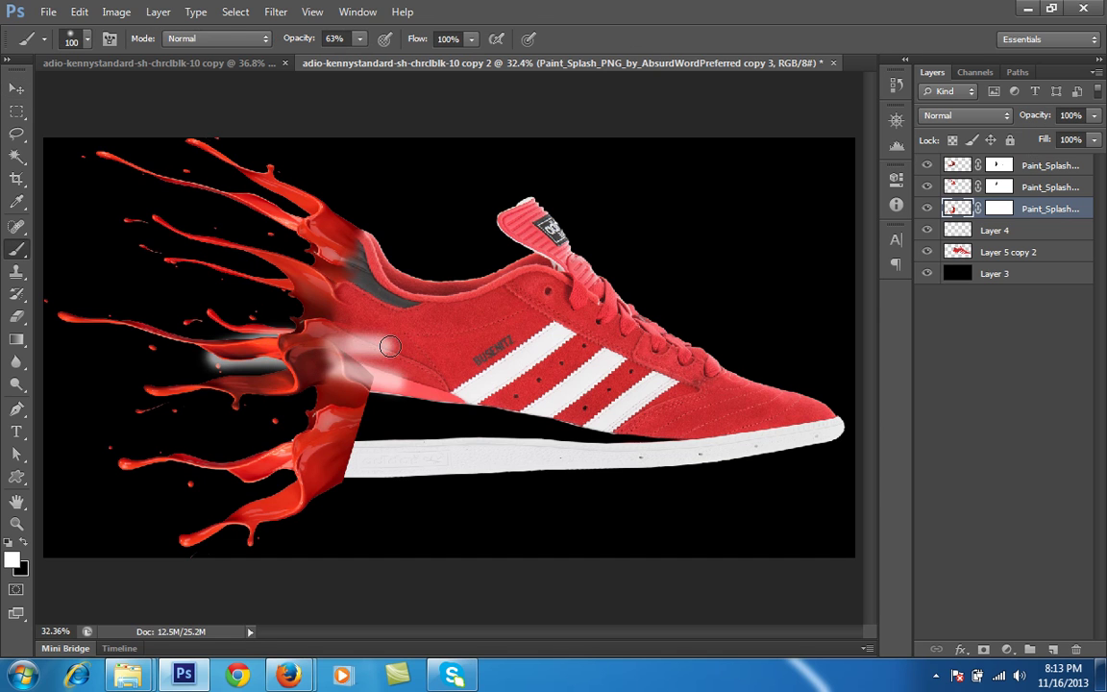
key(ctrl+z)
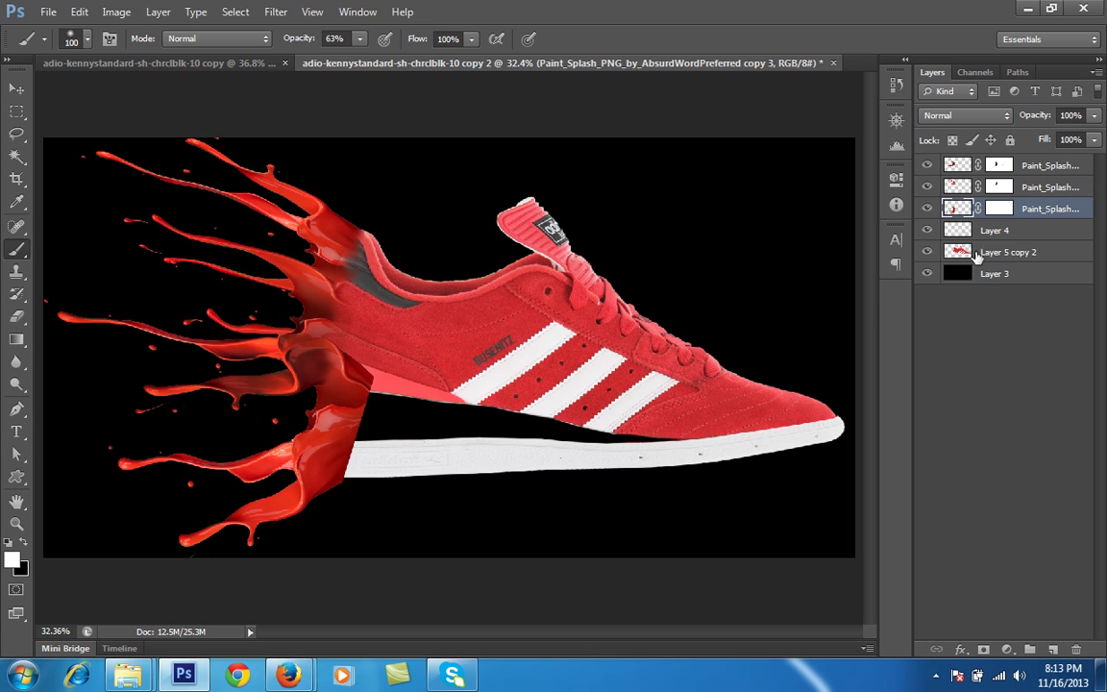
On the lowest splash's mask, paint black with the 100 px soft brush at 100% opacity, leaving the strand at the sole's back end
click(999, 208)
key(x)
mouse_move(342, 356)
mouse_down()
mouse_move(267, 365)
mouse_move(259, 390)
mouse_move(316, 395)
mouse_move(256, 354)
mouse_up()
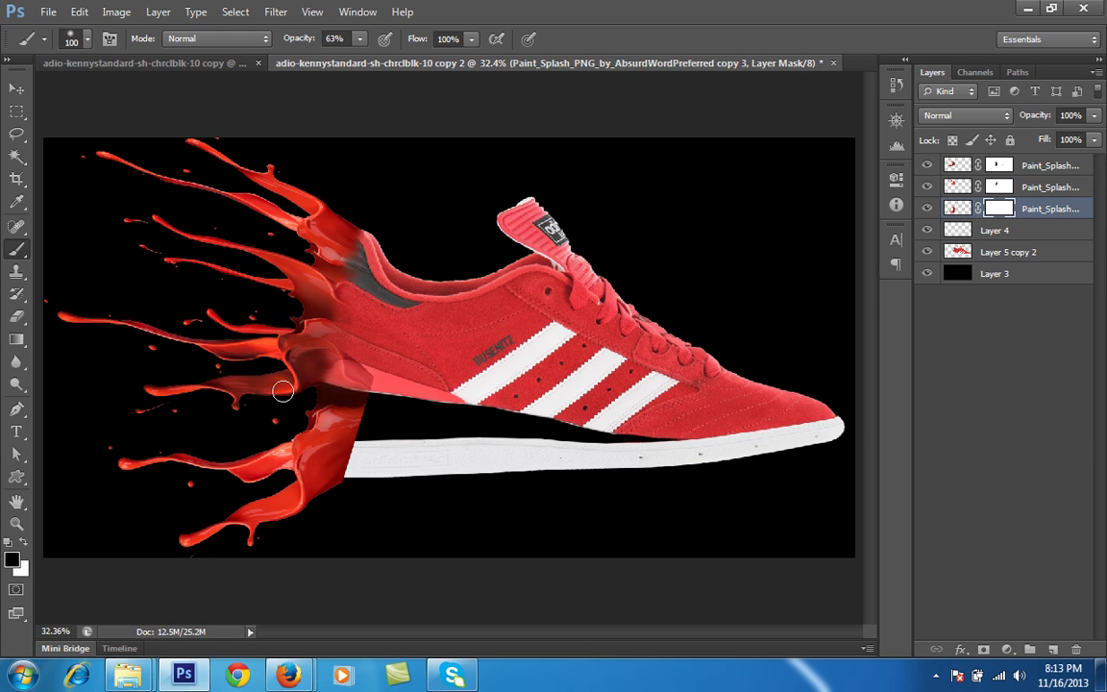
drag(304, 39, 754, 72)
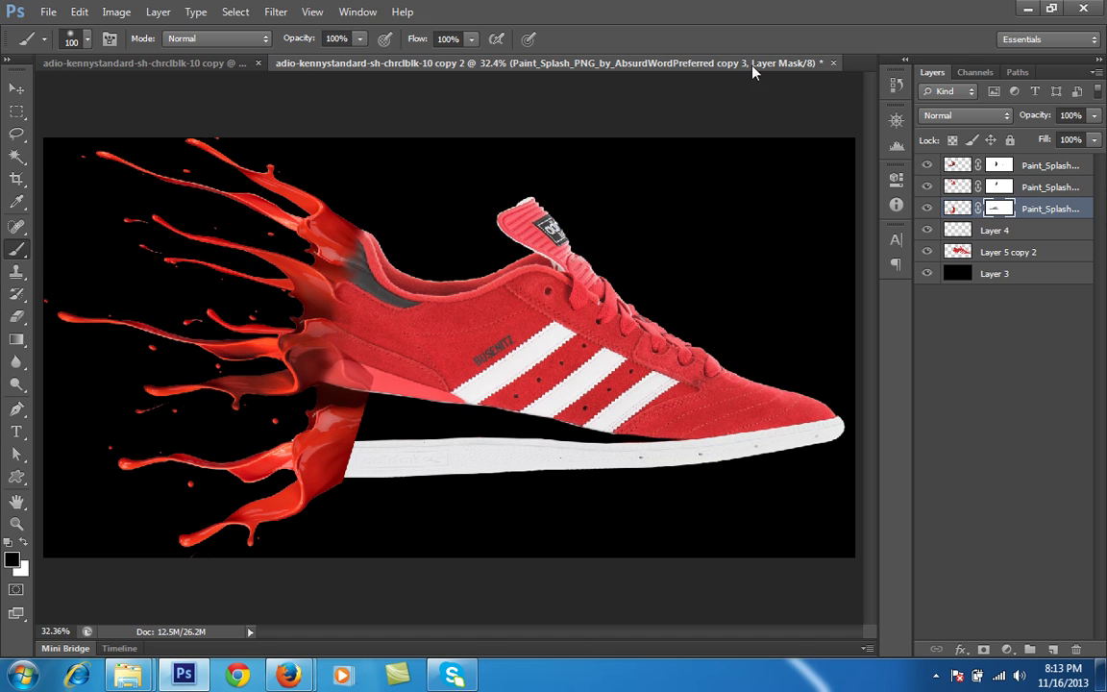
click(87, 43)
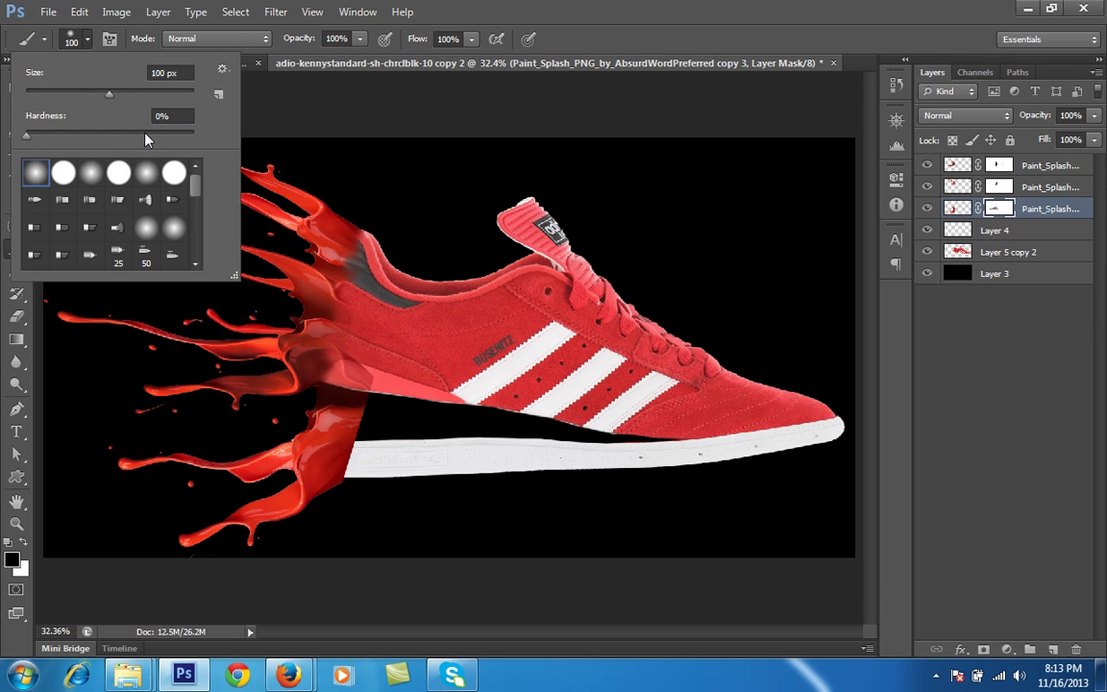
click(403, 260)
mouse_move(280, 373)
mouse_down()
mouse_move(379, 364)
mouse_move(296, 398)
mouse_move(407, 388)
mouse_move(316, 394)
mouse_move(397, 396)
mouse_move(296, 407)
mouse_move(386, 402)
mouse_move(295, 413)
mouse_move(366, 411)
mouse_move(300, 417)
mouse_move(354, 420)
mouse_move(291, 423)
mouse_move(360, 426)
mouse_move(284, 430)
mouse_move(356, 425)
mouse_move(354, 497)
mouse_move(288, 501)
mouse_move(190, 544)
mouse_move(191, 489)
mouse_move(272, 525)
mouse_move(302, 519)
mouse_move(257, 535)
mouse_move(292, 538)
mouse_move(336, 508)
mouse_move(288, 490)
mouse_move(348, 489)
mouse_move(294, 483)
mouse_move(350, 461)
mouse_move(300, 461)
mouse_move(338, 452)
mouse_move(337, 465)
mouse_move(306, 447)
mouse_up()
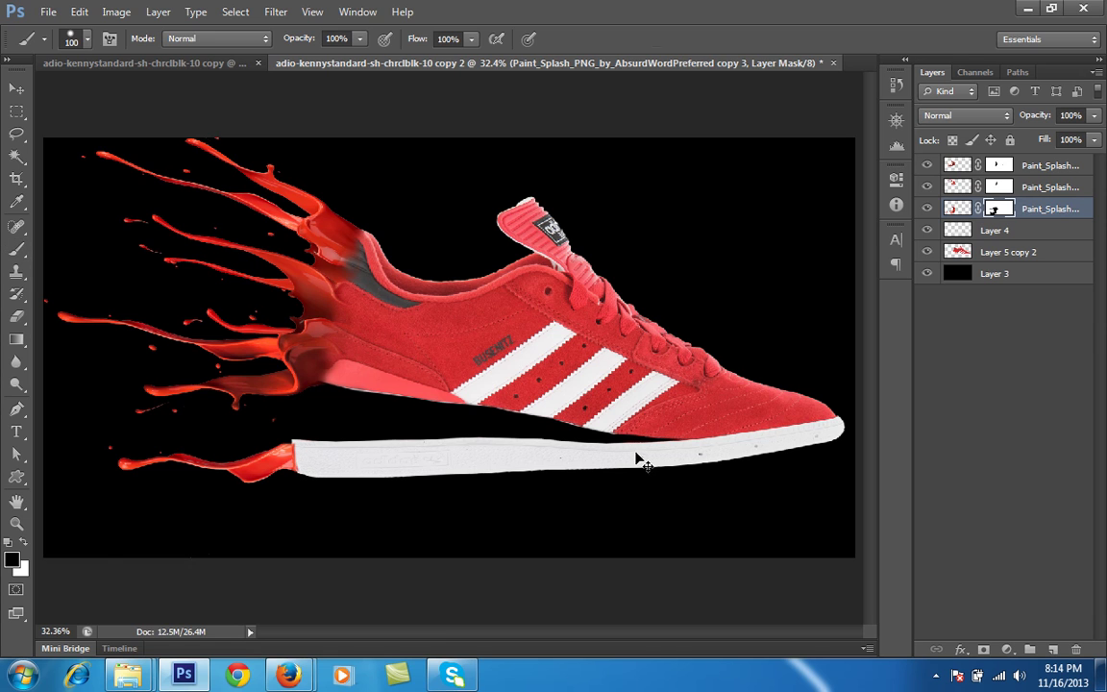
Free Transform the masked lowest splash, stretching its height to 114.75% so the strand meets the sole's end
key(ctrl+t)
drag(244, 308, 244, 297)
drag(241, 575, 240, 589)
drag(239, 295, 240, 284)
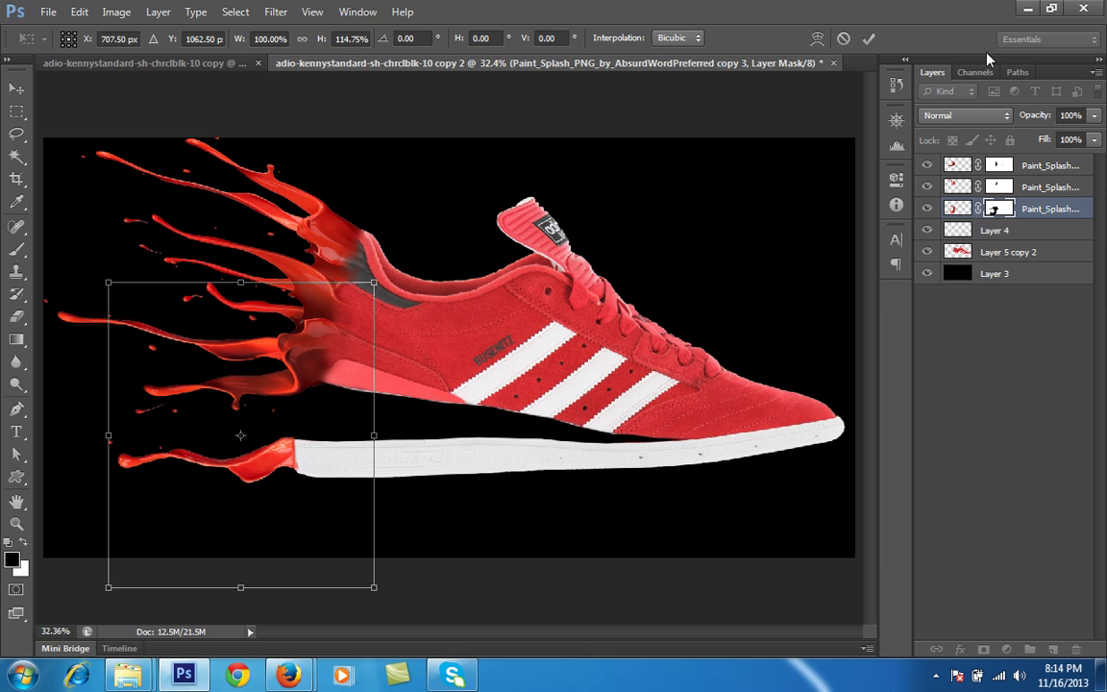
click(868, 39)
key(v)
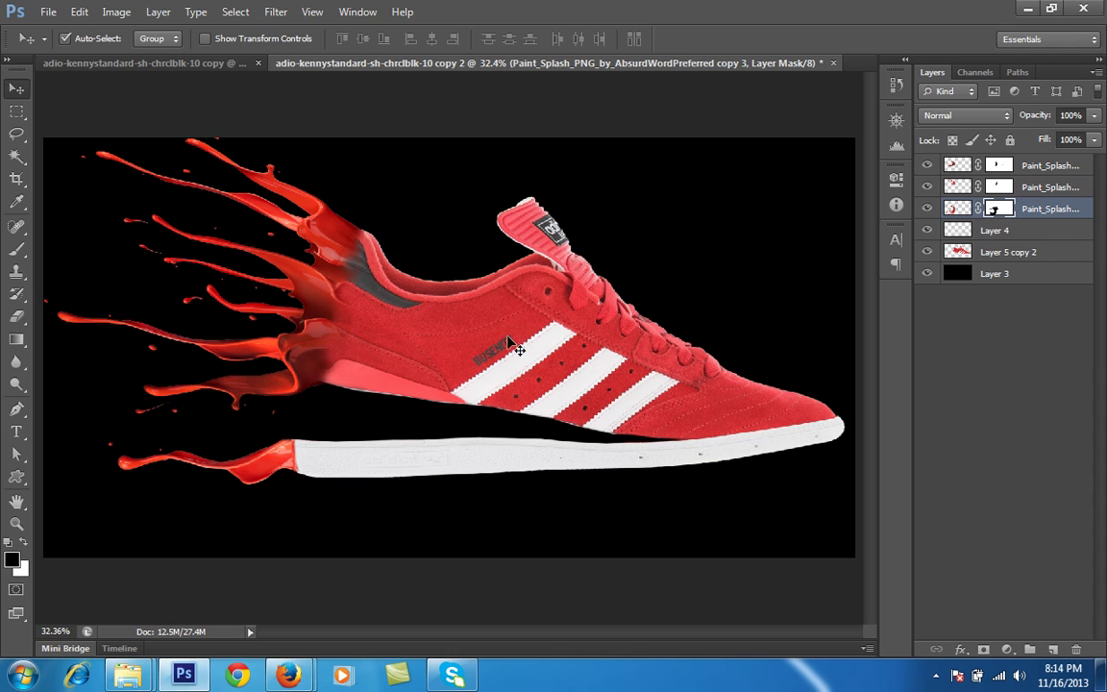
Paint black on the lowest splash's mask to hide the leftover strand beside the heel, and return to its image with white as foreground
key(b)
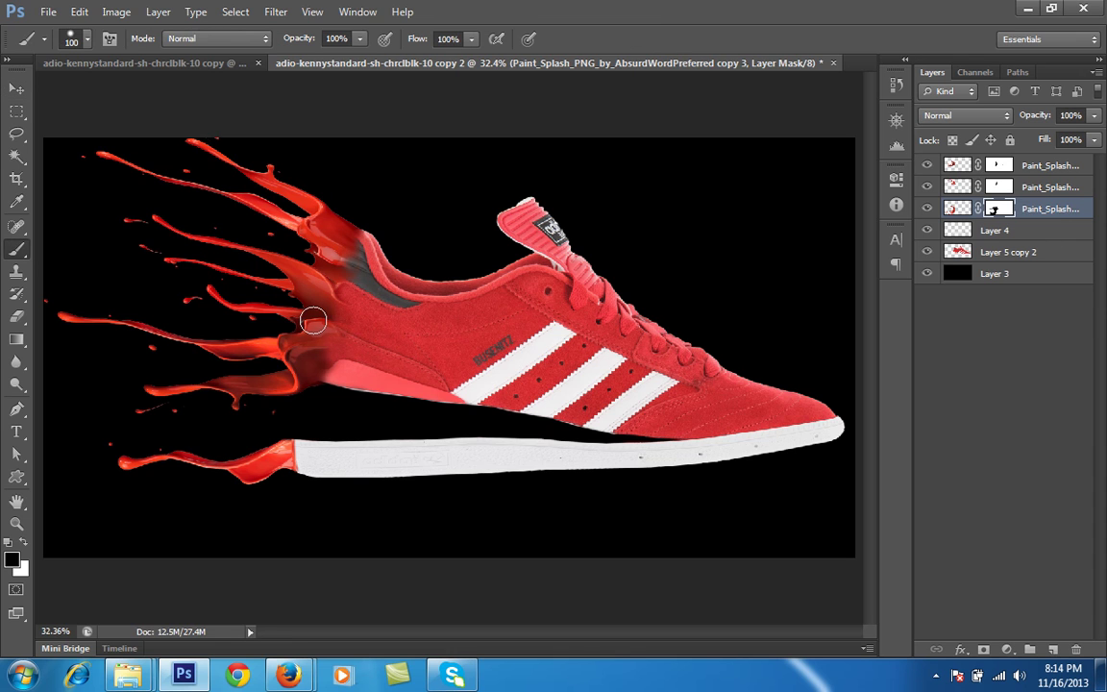
drag(313, 322, 178, 294)
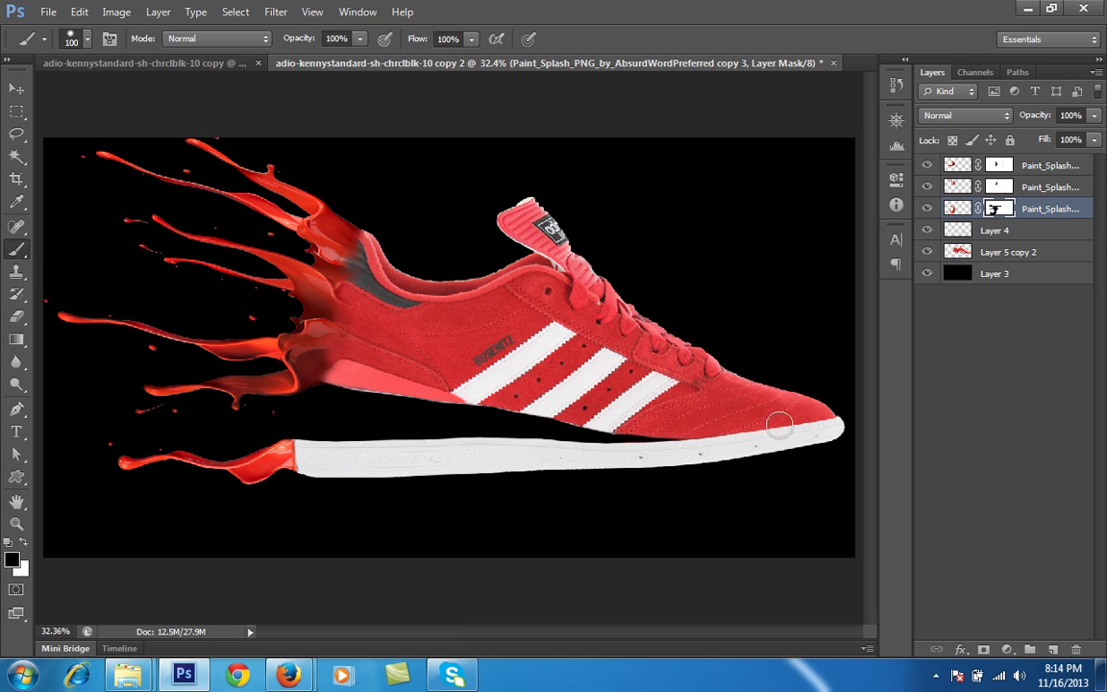
key(x)
key(ctrl+2)
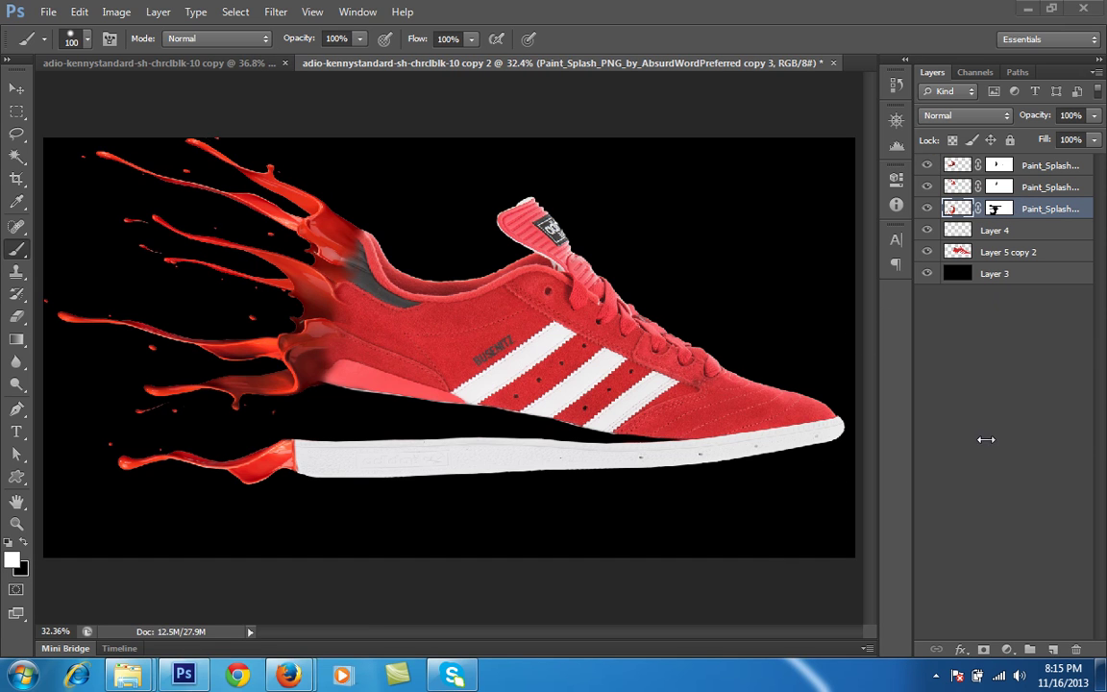
Review the composition by isolating Layer 3 and showing the upper, the sole and the three splash layers again one by one
alt+click(926, 273)
click(997, 275)
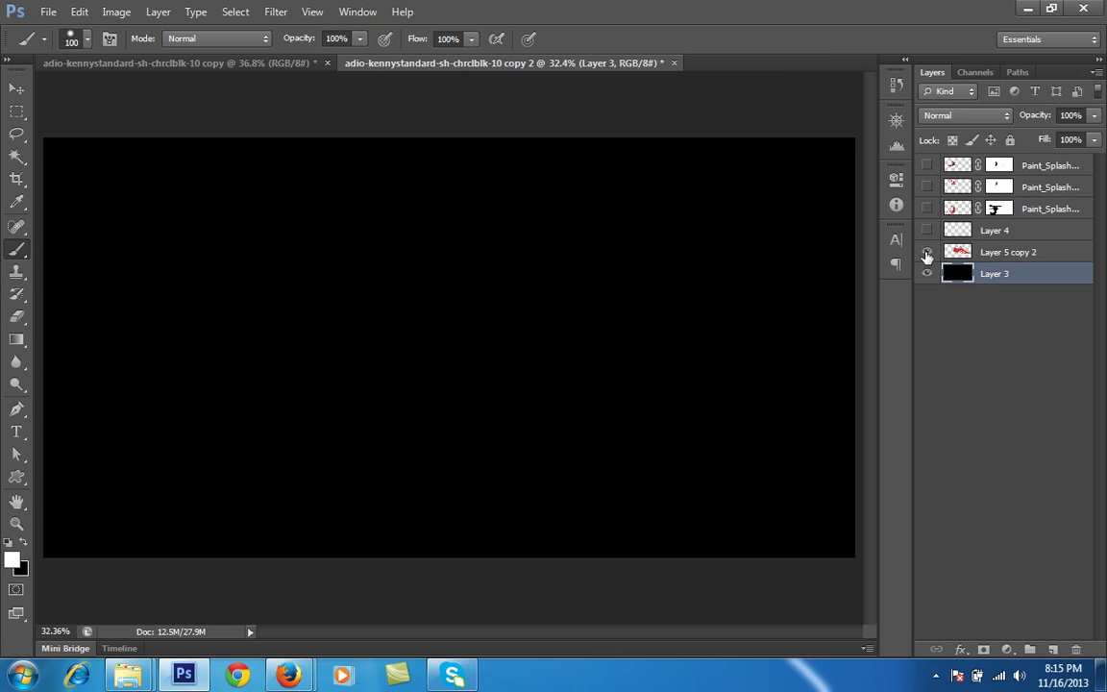
click(927, 252)
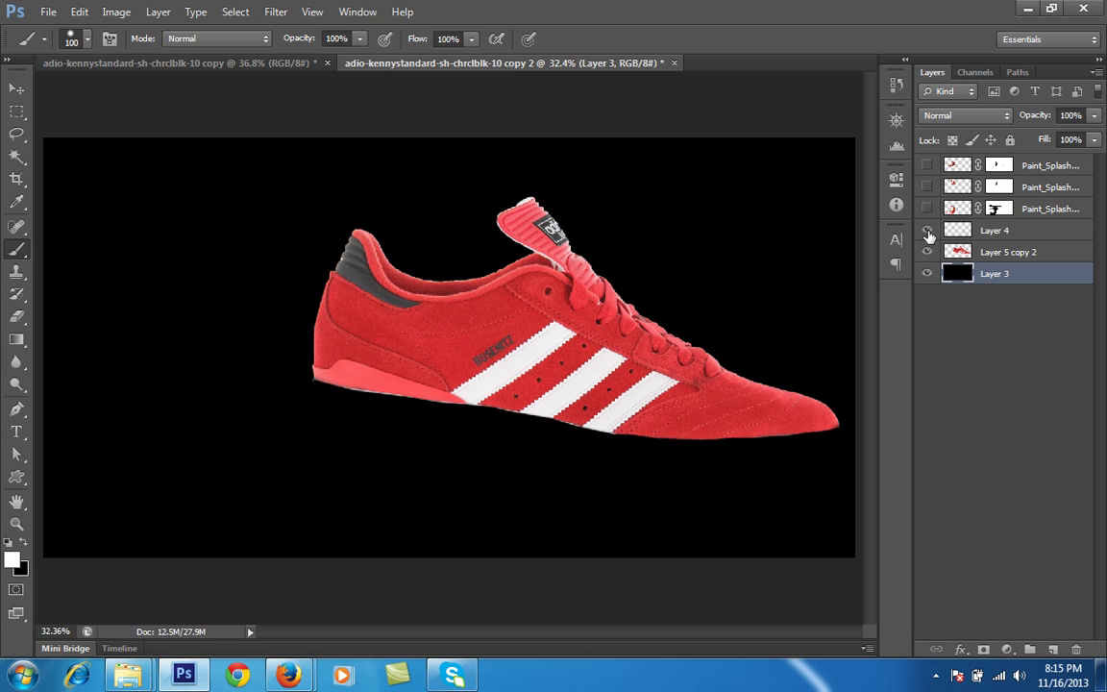
click(927, 232)
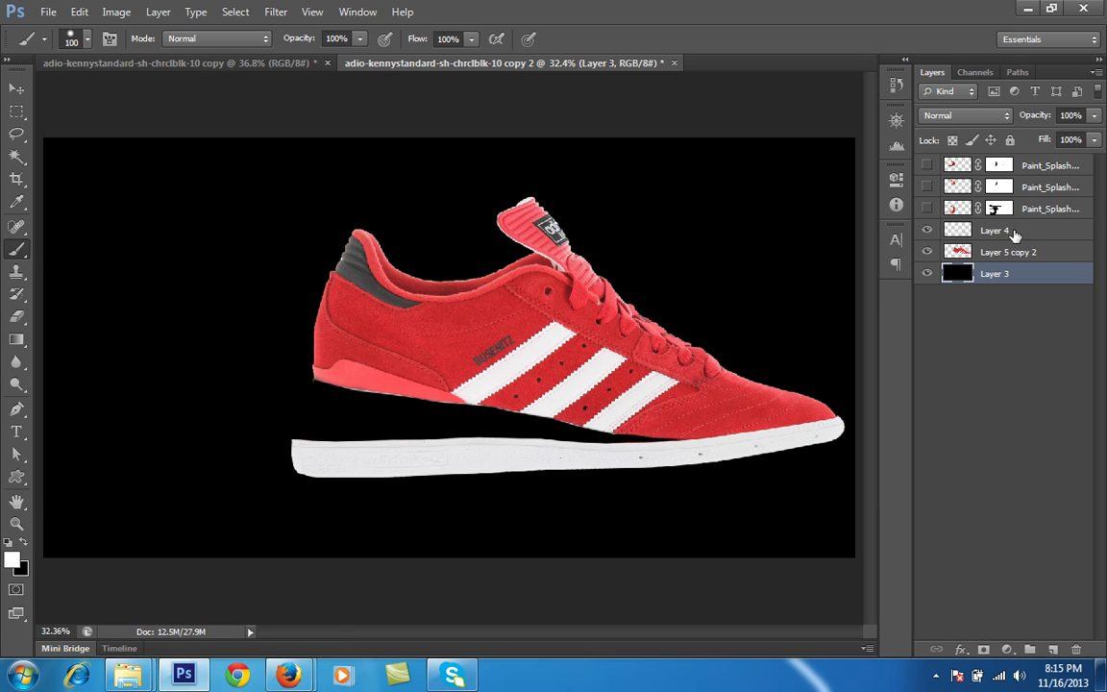
click(946, 232)
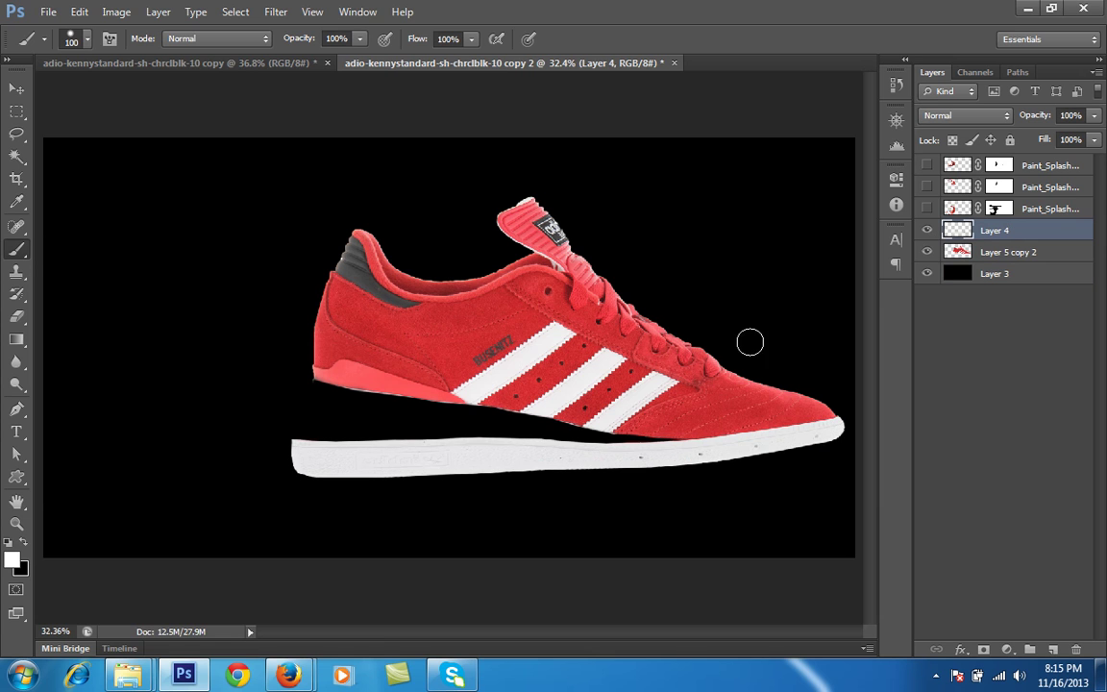
click(927, 208)
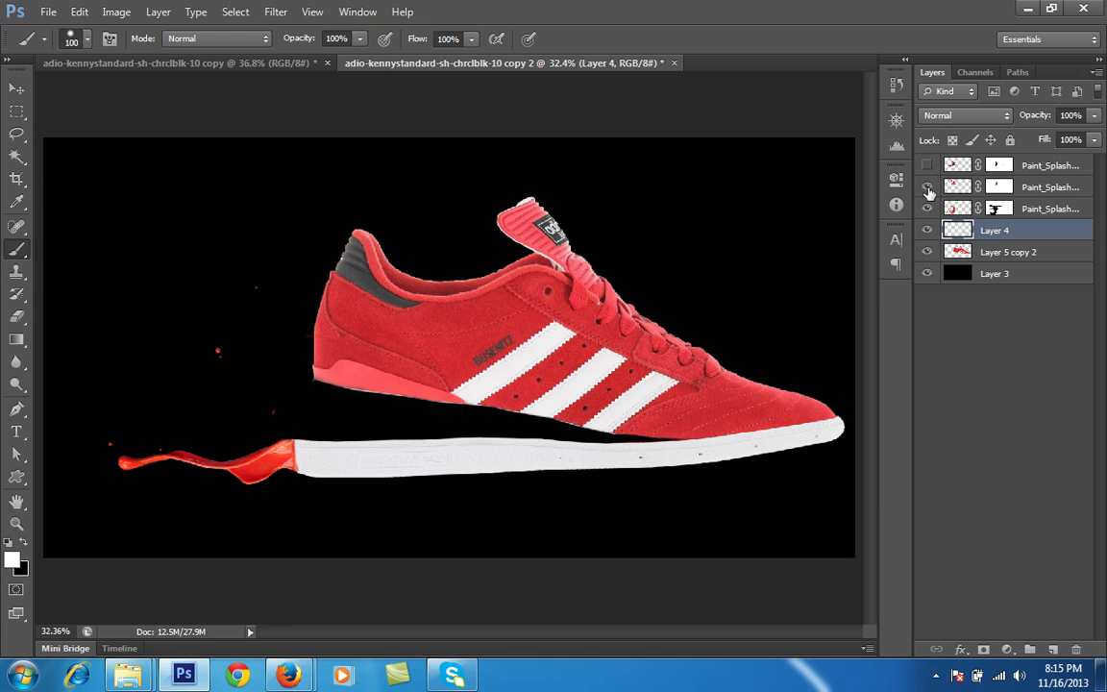
click(927, 187)
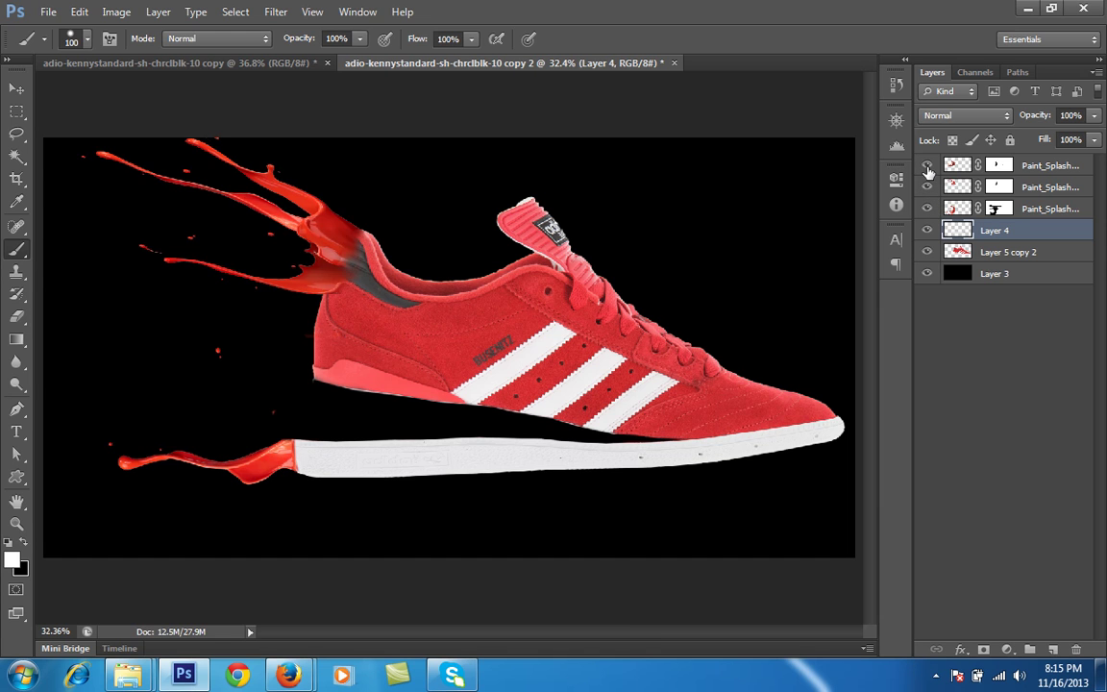
click(927, 166)
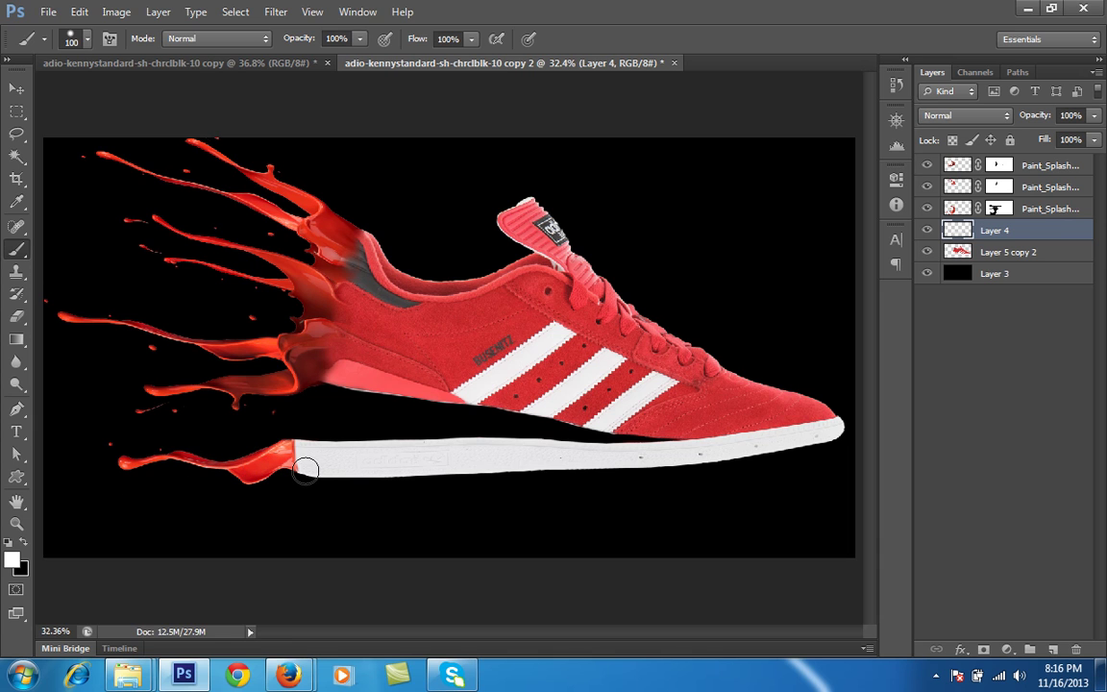
Toggle the Layer 4 sole and the lowest splash off and on to compare how the strand joins the sole
click(926, 231)
click(926, 231)
click(926, 208)
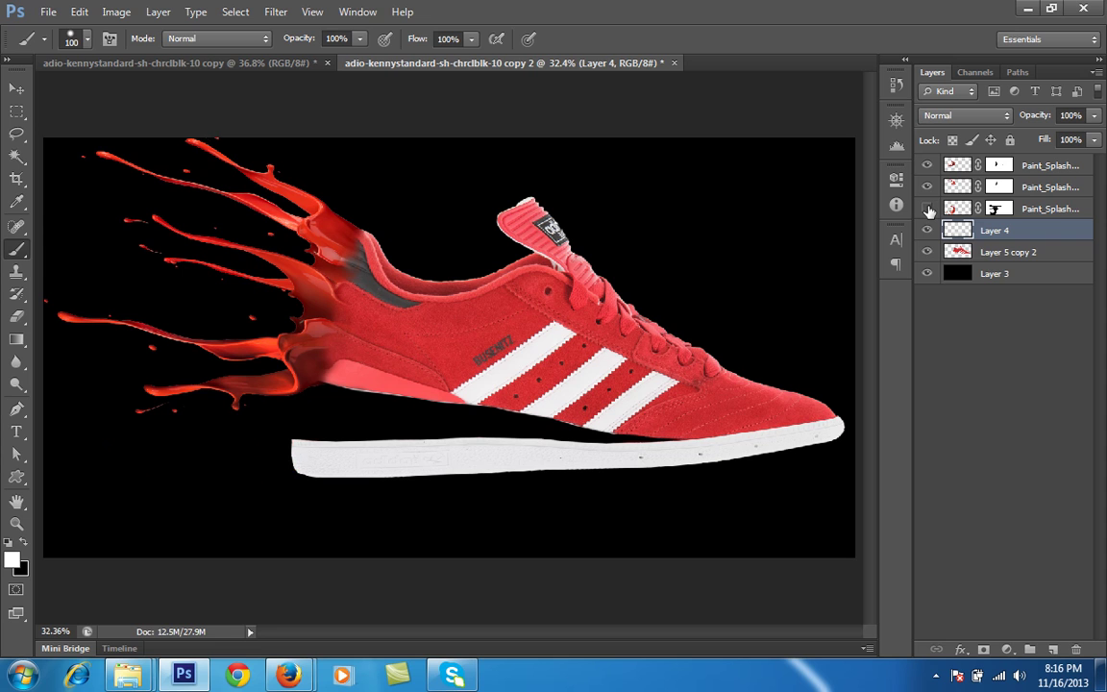
click(926, 209)
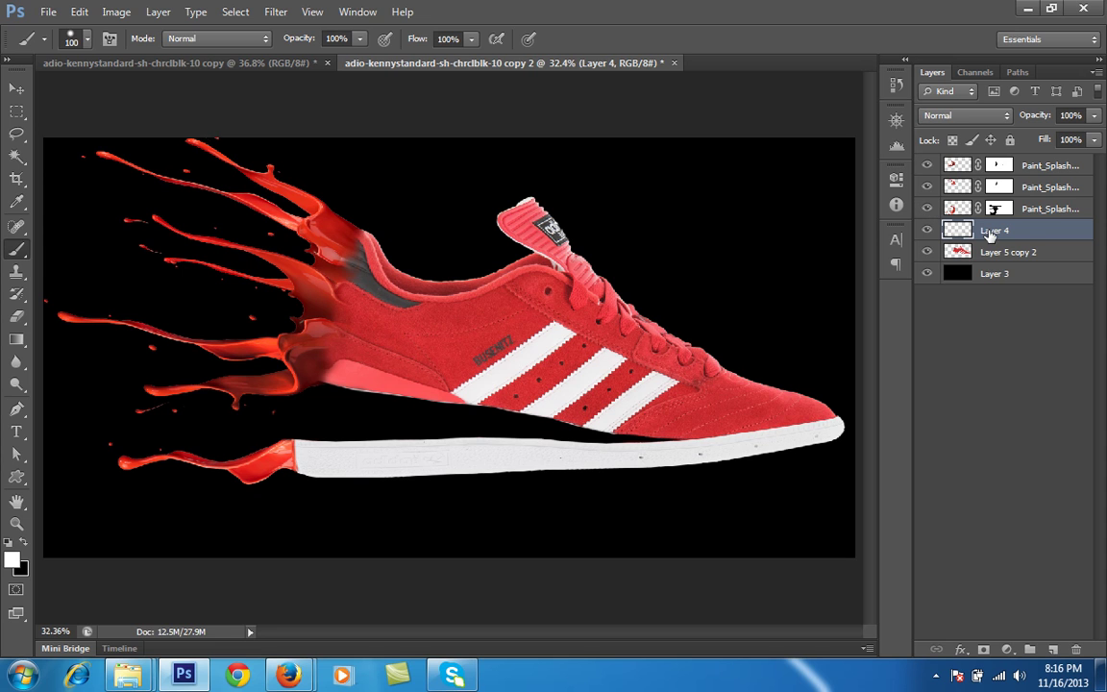
click(926, 209)
click(926, 208)
Load the lowest splash's outline as a selection and place a new layer directly above that splash
key(ctrl+shift+alt+n)
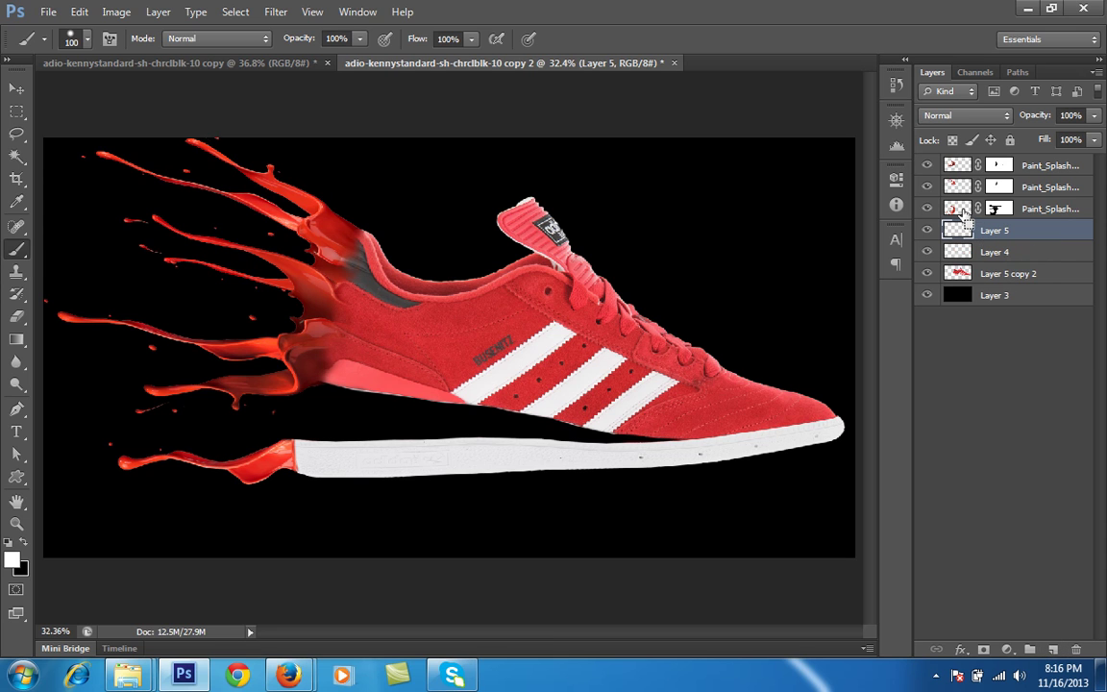
ctrl+click(963, 211)
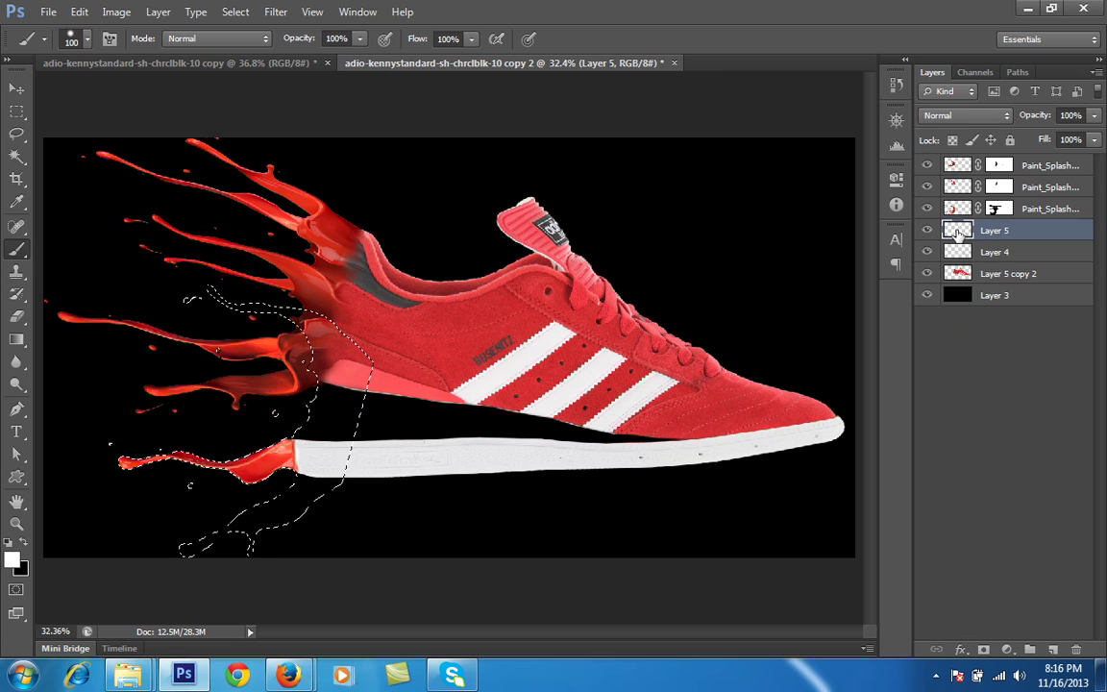
drag(958, 231, 962, 209)
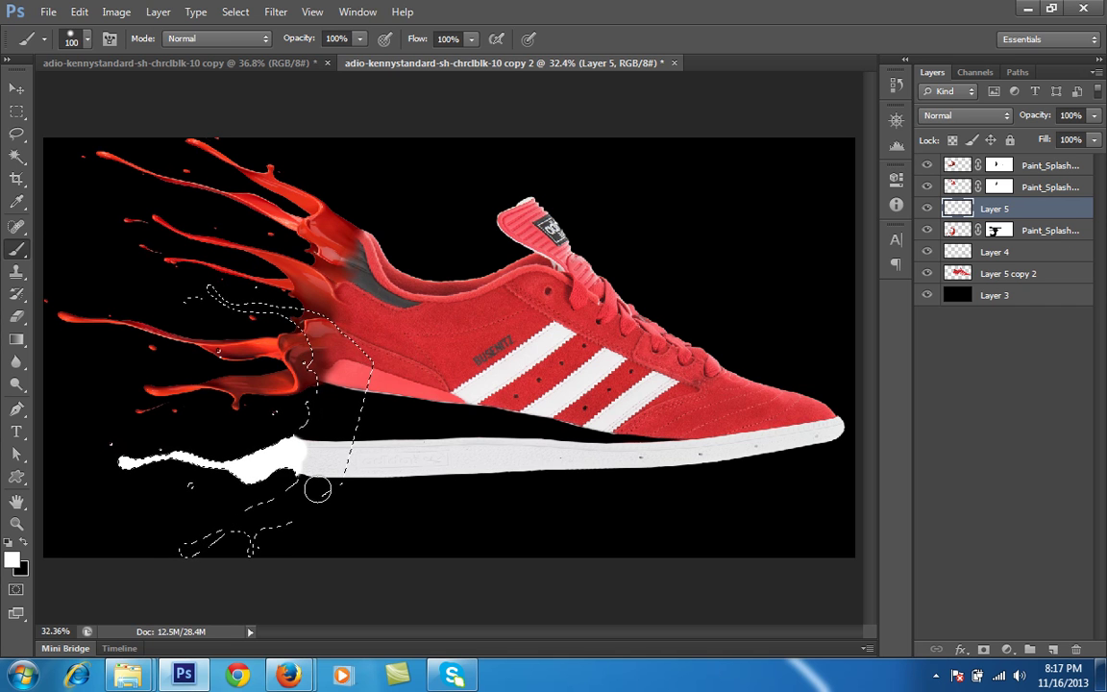
Sample the sole's light grey (#dddddf) as the foreground colour, paint the selected sole strand with it on Layer 5, and deselect
click(11, 559)
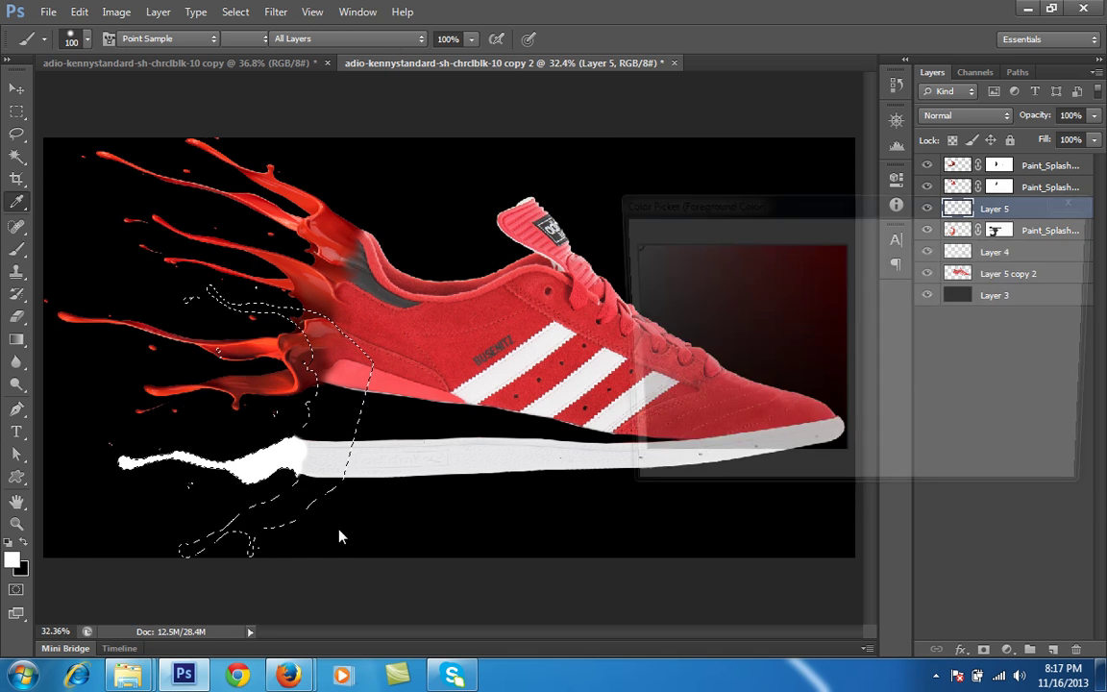
click(696, 372)
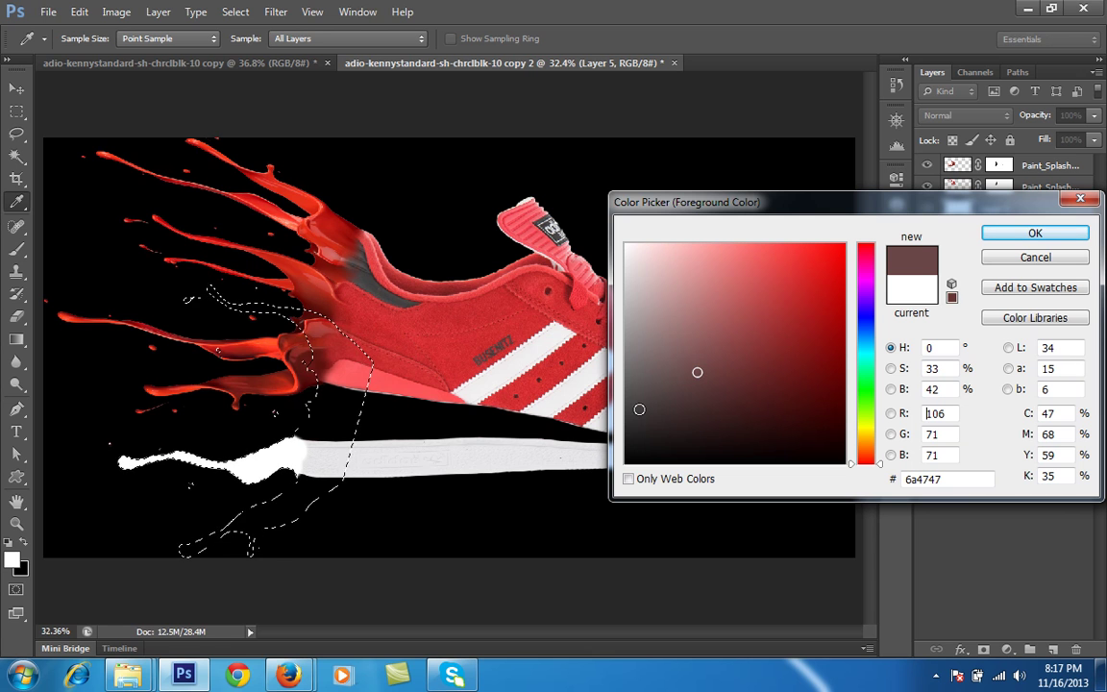
click(333, 463)
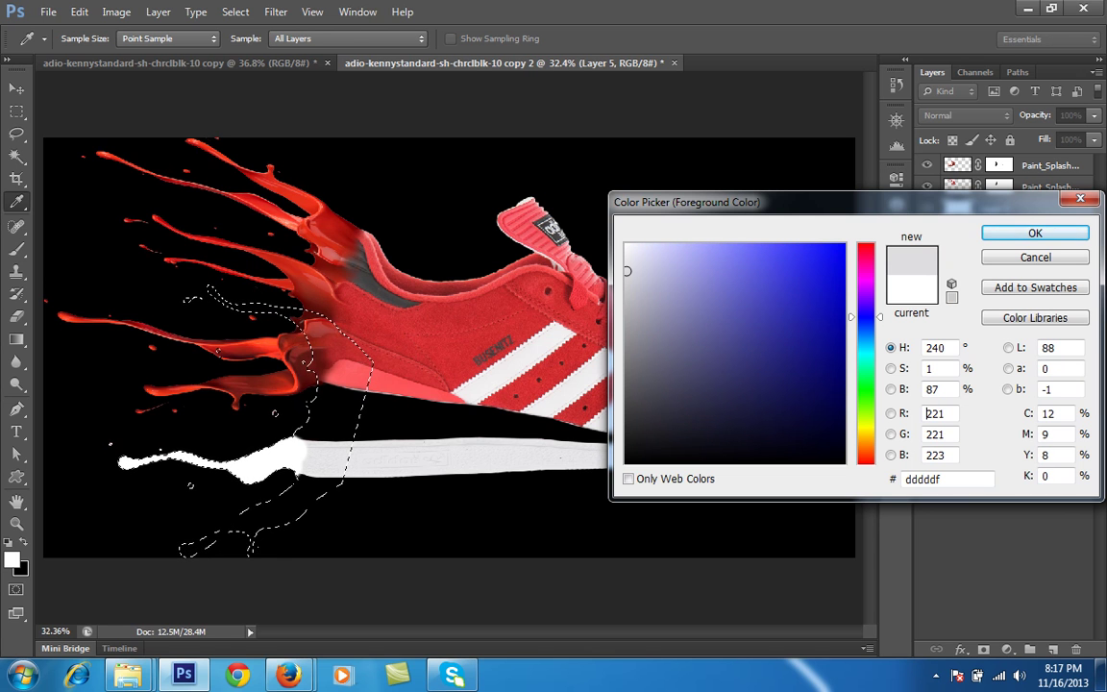
key(Return)
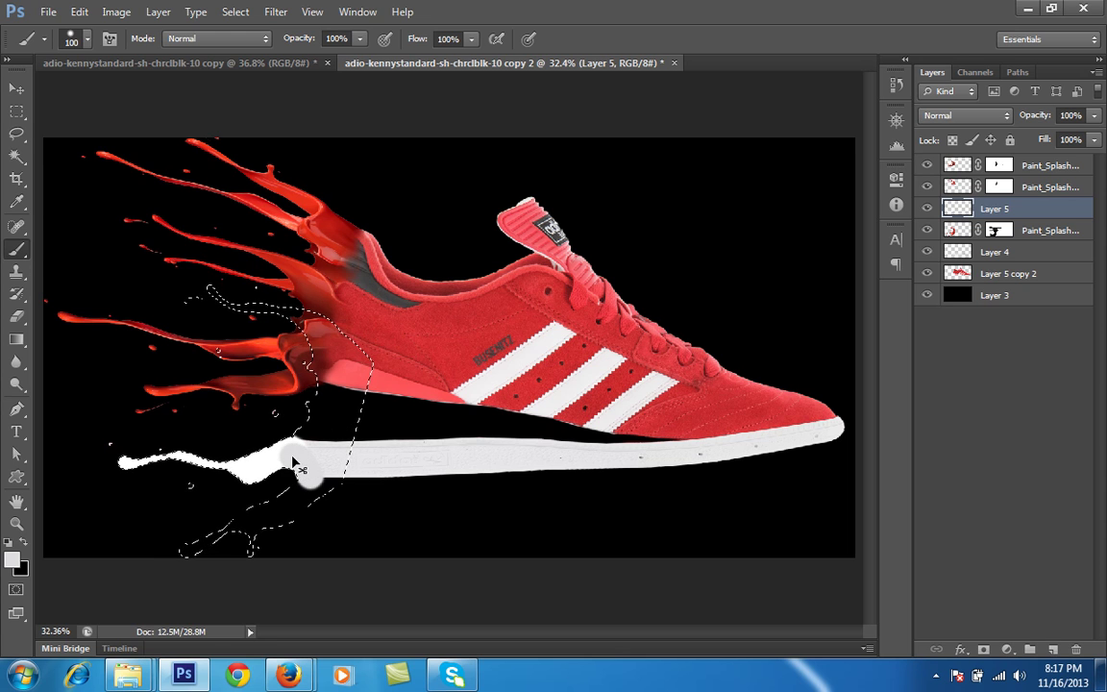
key(ctrl+d)
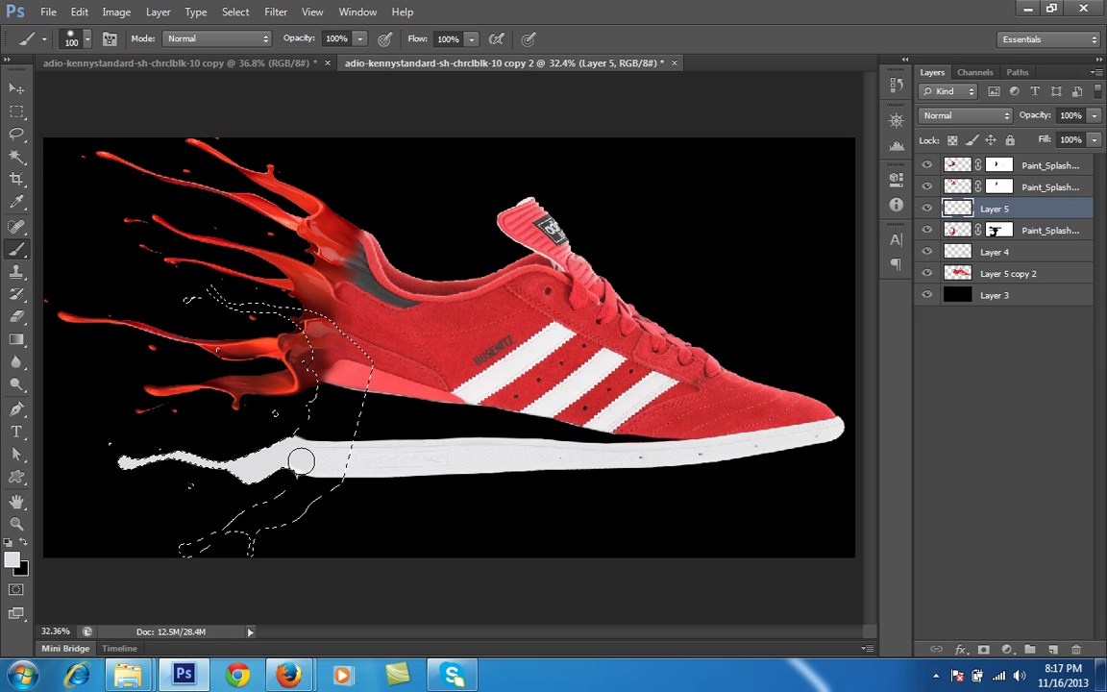
click(301, 458)
key(ctrl+d)
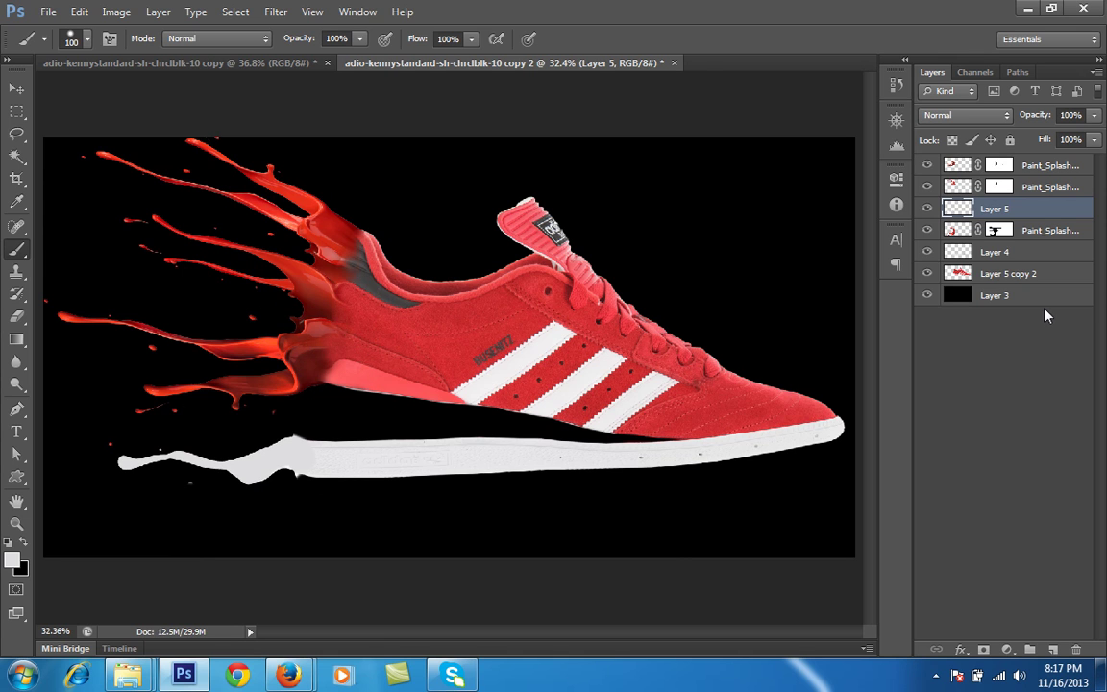
Add a Levels adjustment directly above Layer 5 copy 2 with shadows 29, midtones 0.92 and output white 234, and compare it off and on
click(1008, 274)
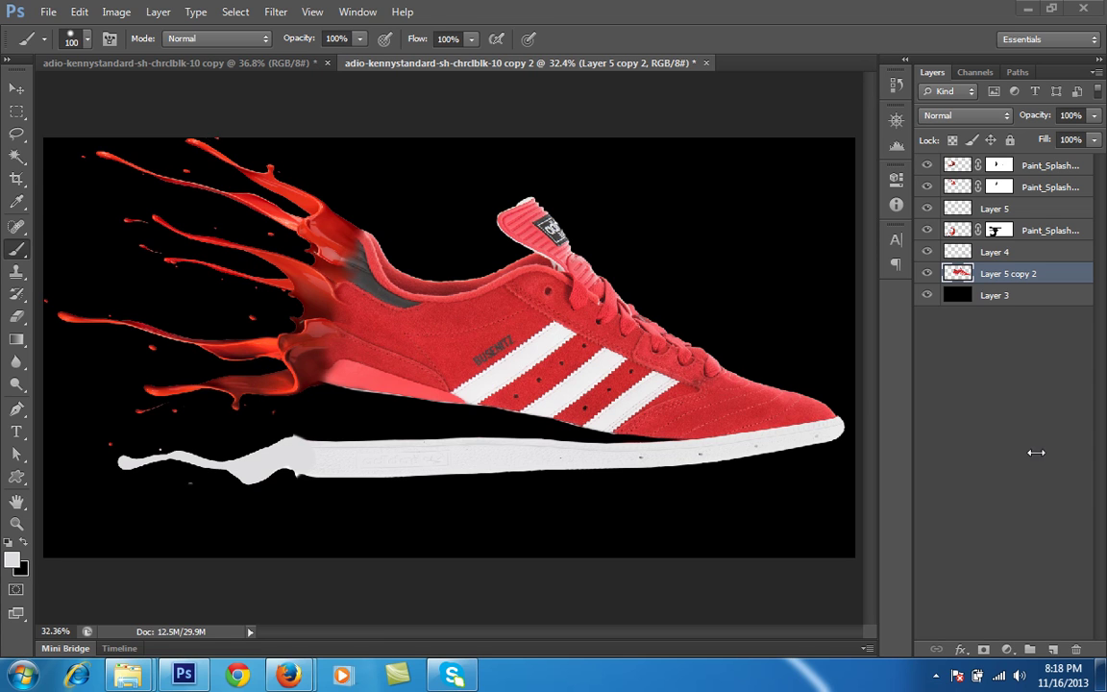
click(1008, 651)
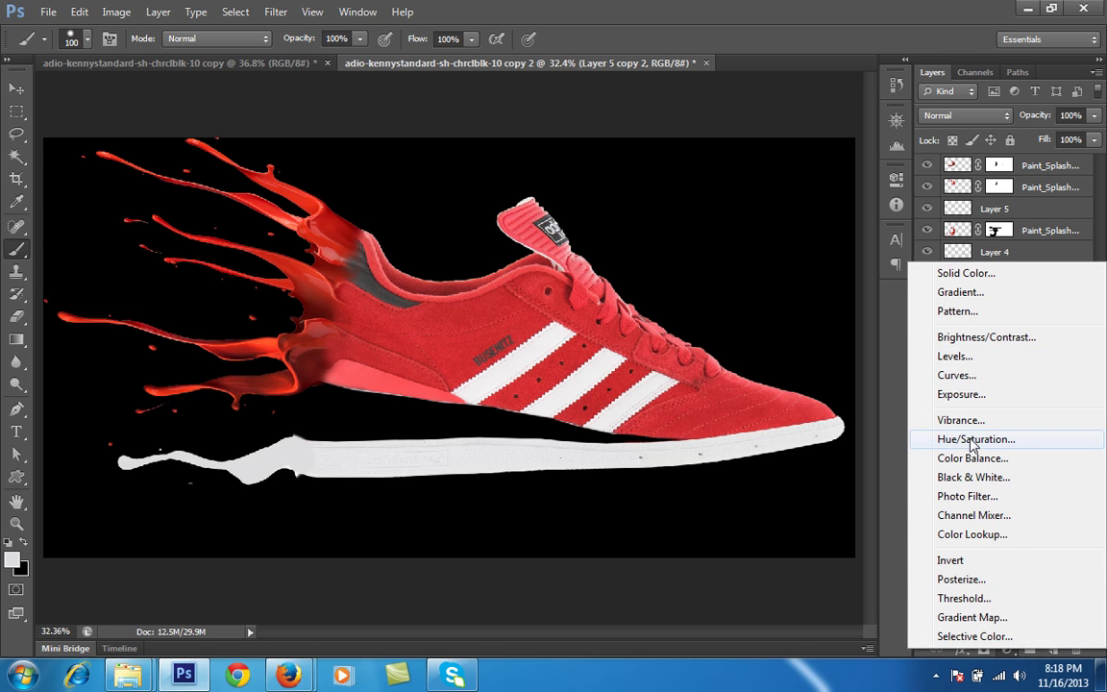
click(979, 360)
drag(665, 348, 690, 354)
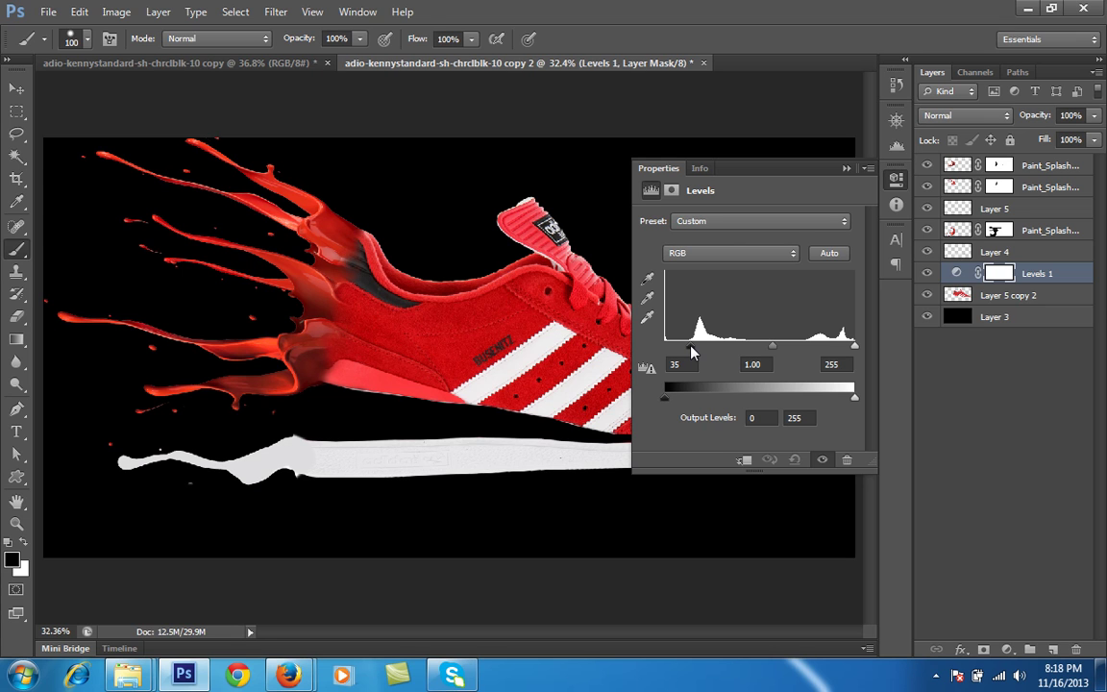
mouse_move(690, 353)
mouse_down()
mouse_move(649, 359)
mouse_move(688, 354)
mouse_up()
drag(765, 350, 786, 351)
mouse_move(855, 354)
mouse_down()
mouse_move(844, 354)
mouse_move(862, 354)
mouse_up()
drag(670, 405, 644, 406)
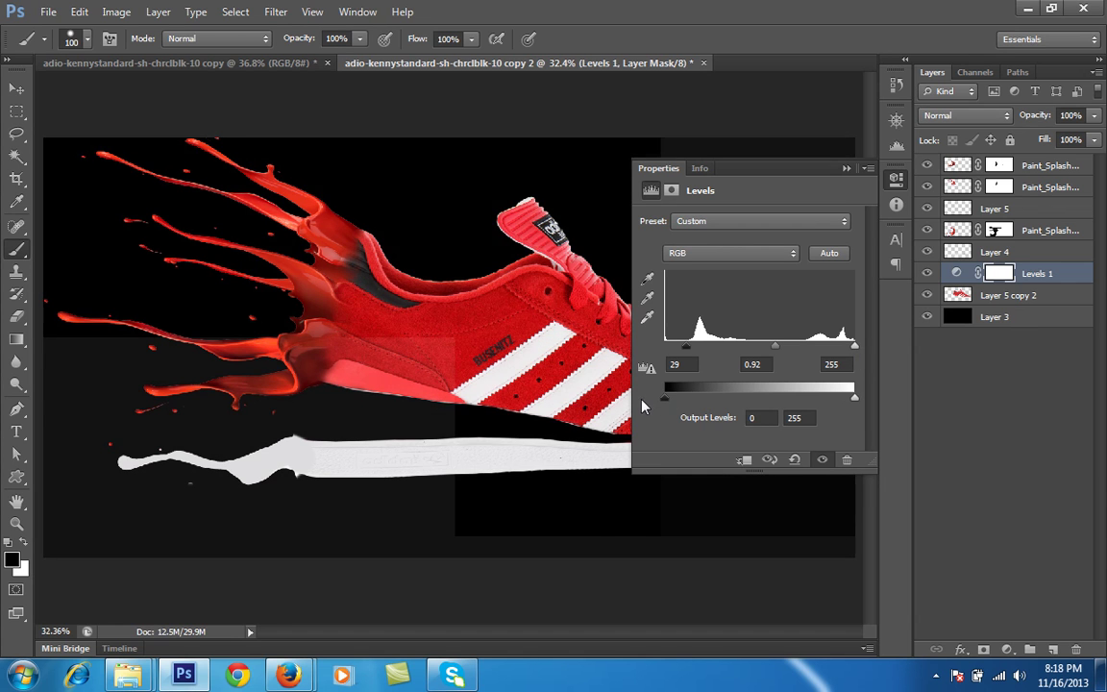
drag(854, 398, 840, 404)
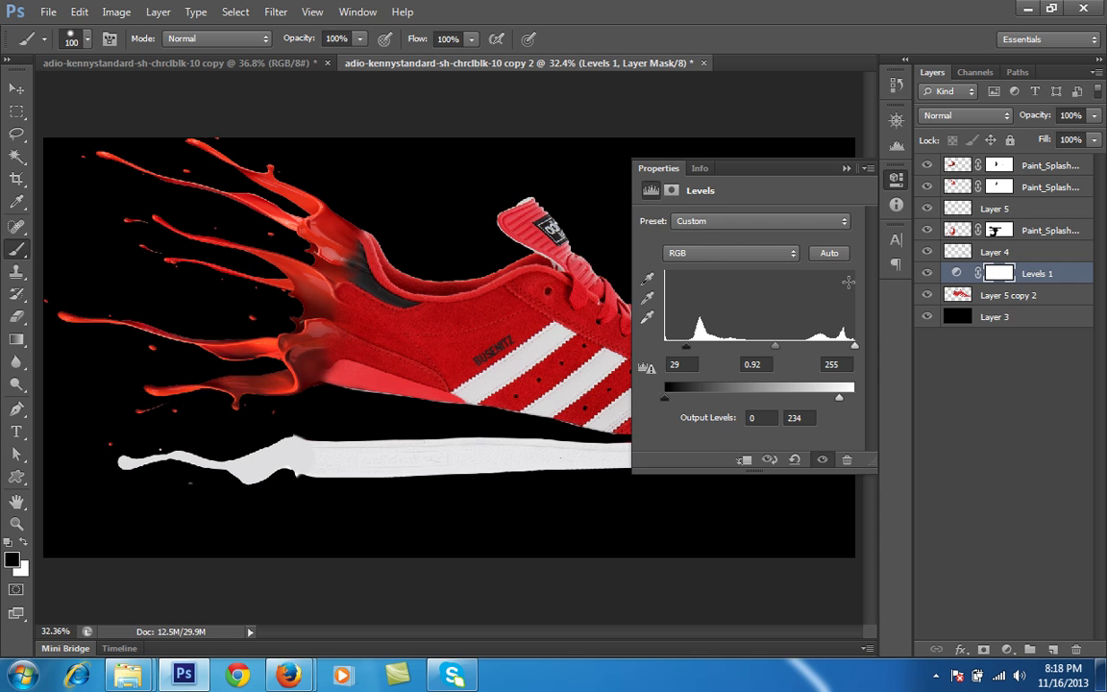
click(846, 168)
click(927, 274)
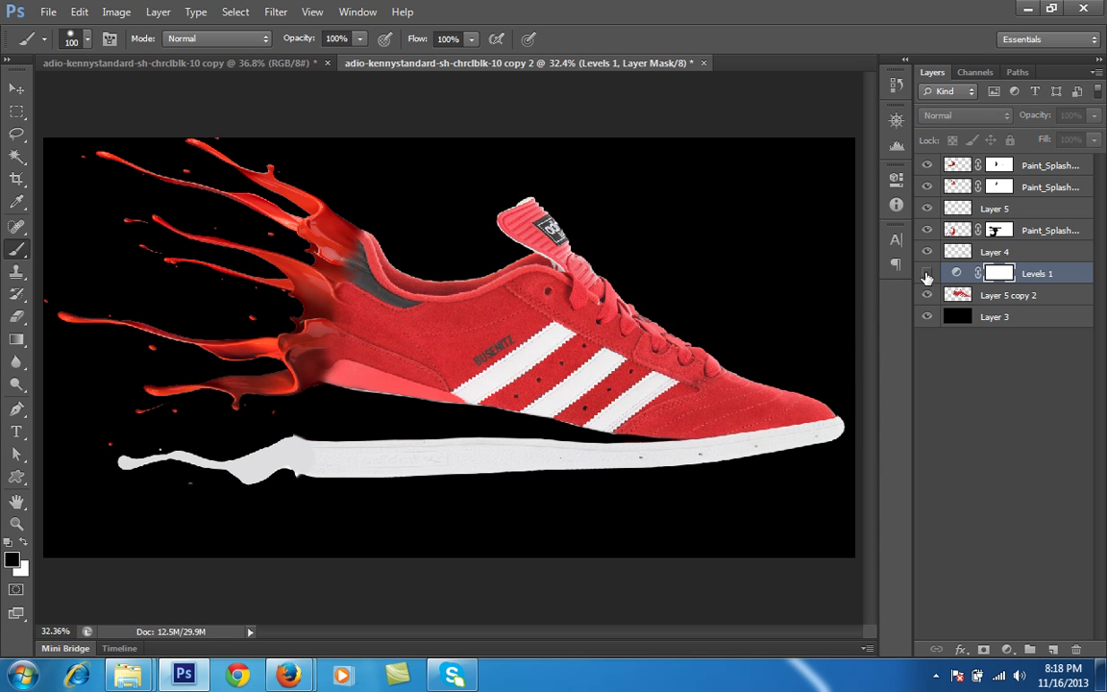
click(927, 274)
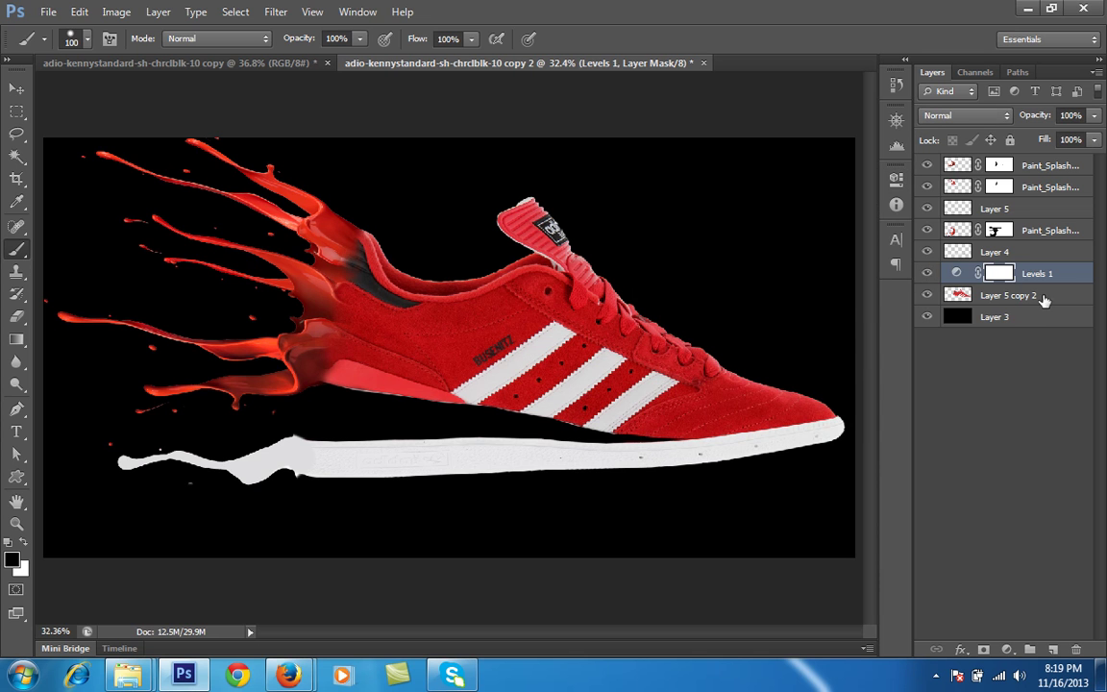
Add a Hue/Saturation adjustment above Levels 1 with hue +7, saturation +2 and lightness -16, Colorize off, and compare it off and on
click(1006, 650)
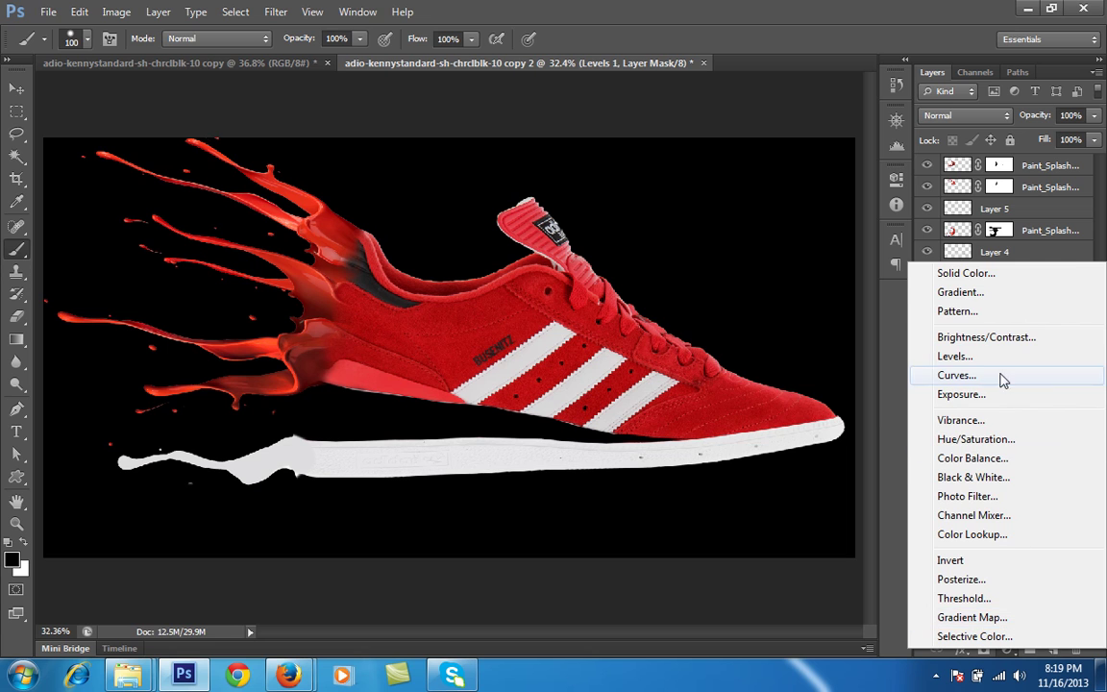
click(975, 440)
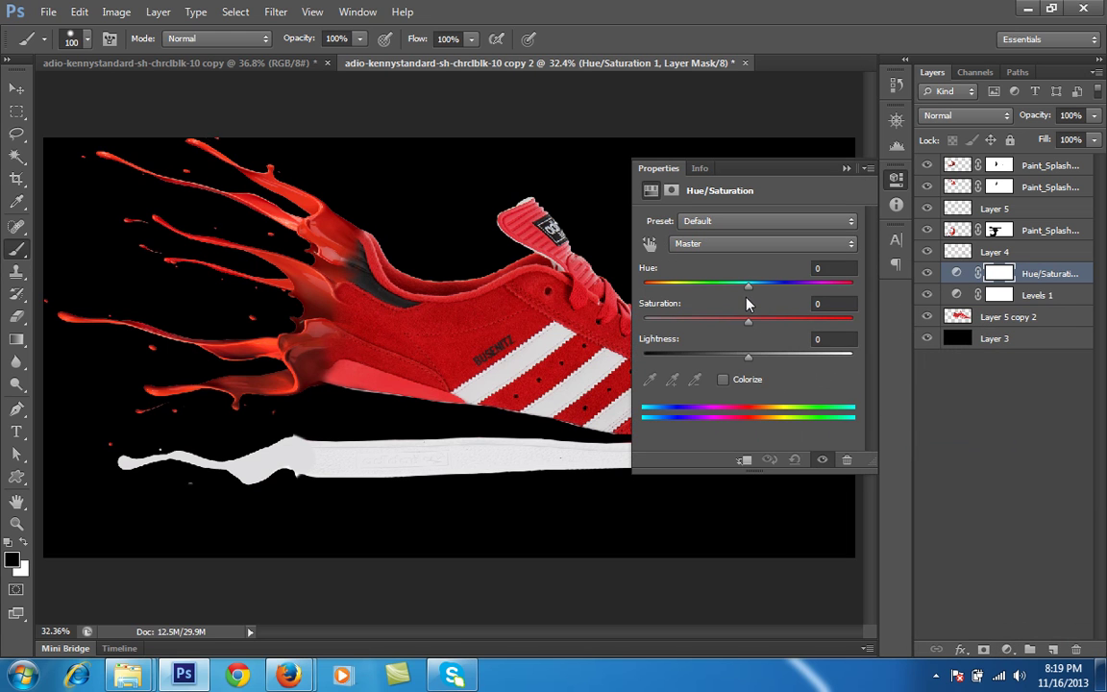
drag(748, 287, 753, 292)
drag(762, 293, 758, 293)
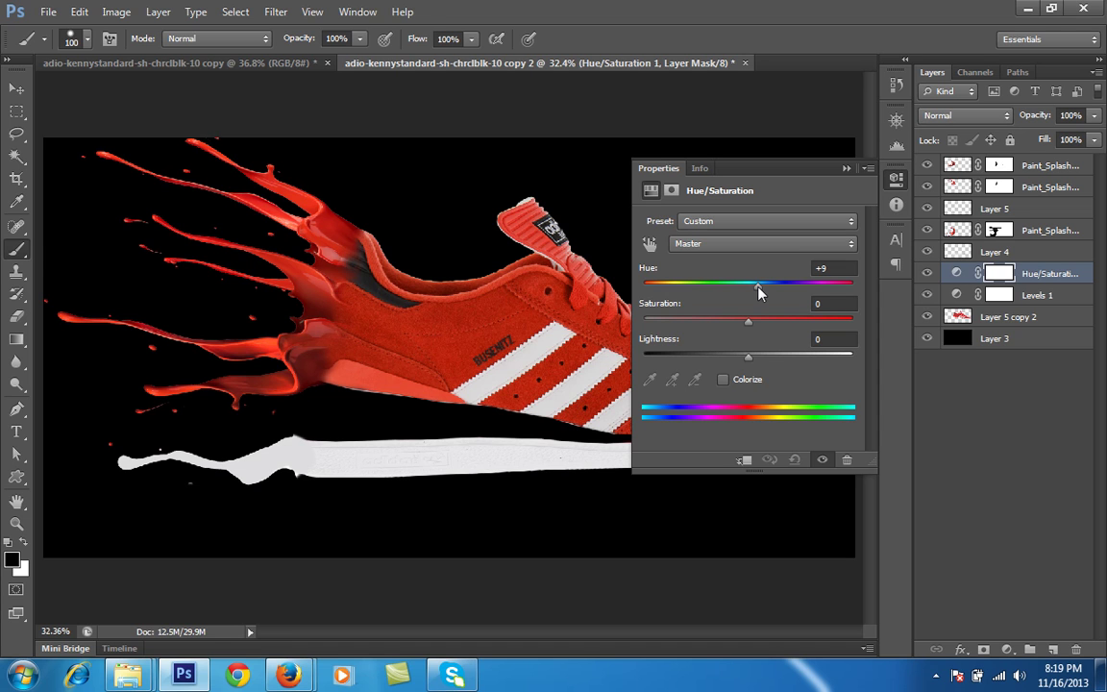
drag(752, 332, 732, 359)
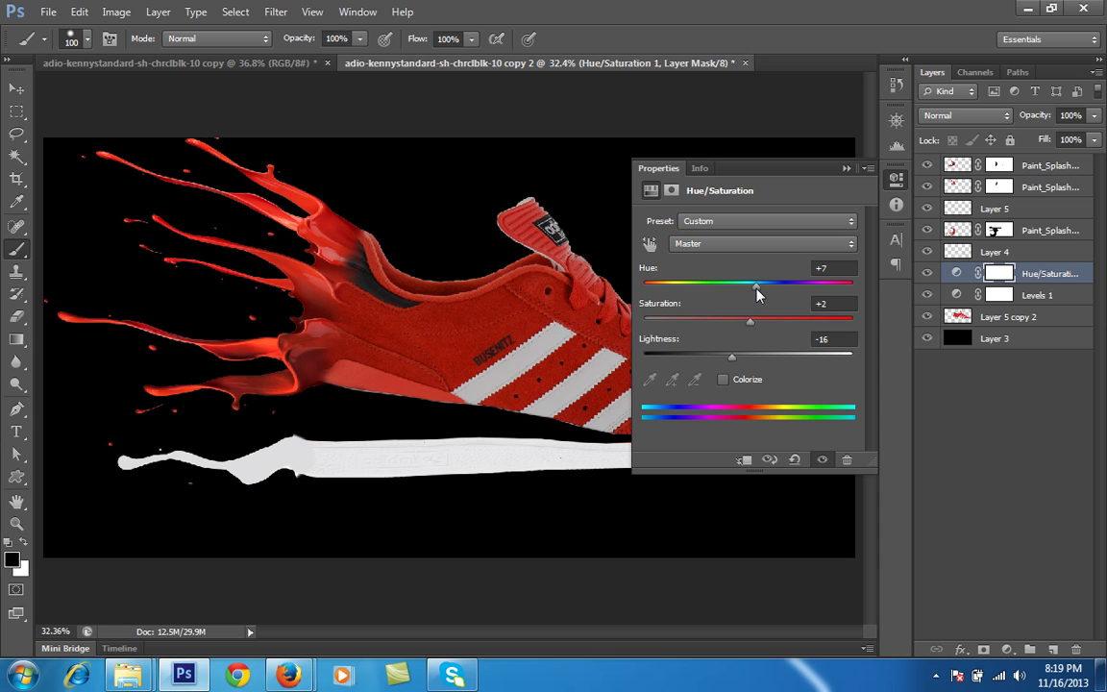
click(723, 380)
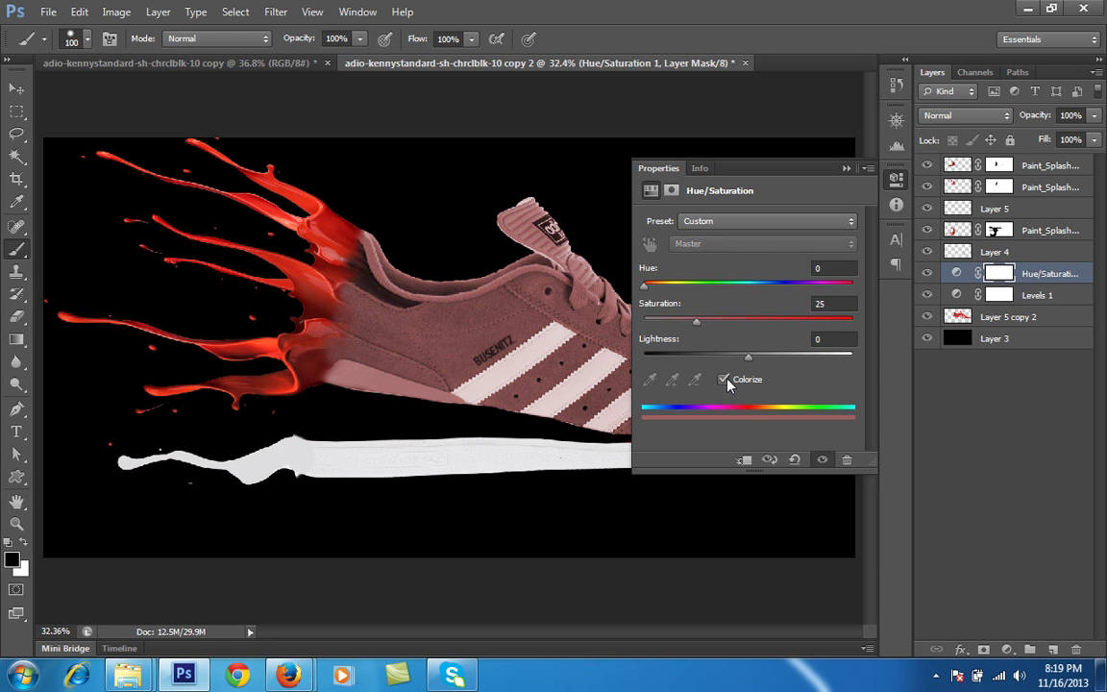
click(723, 380)
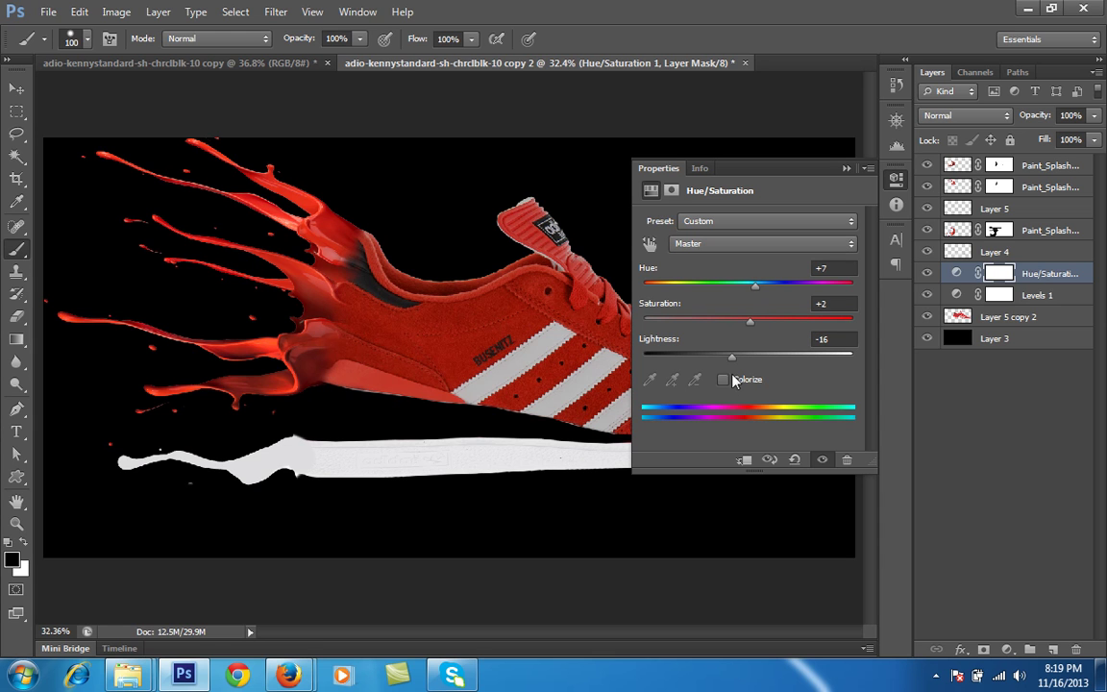
click(845, 169)
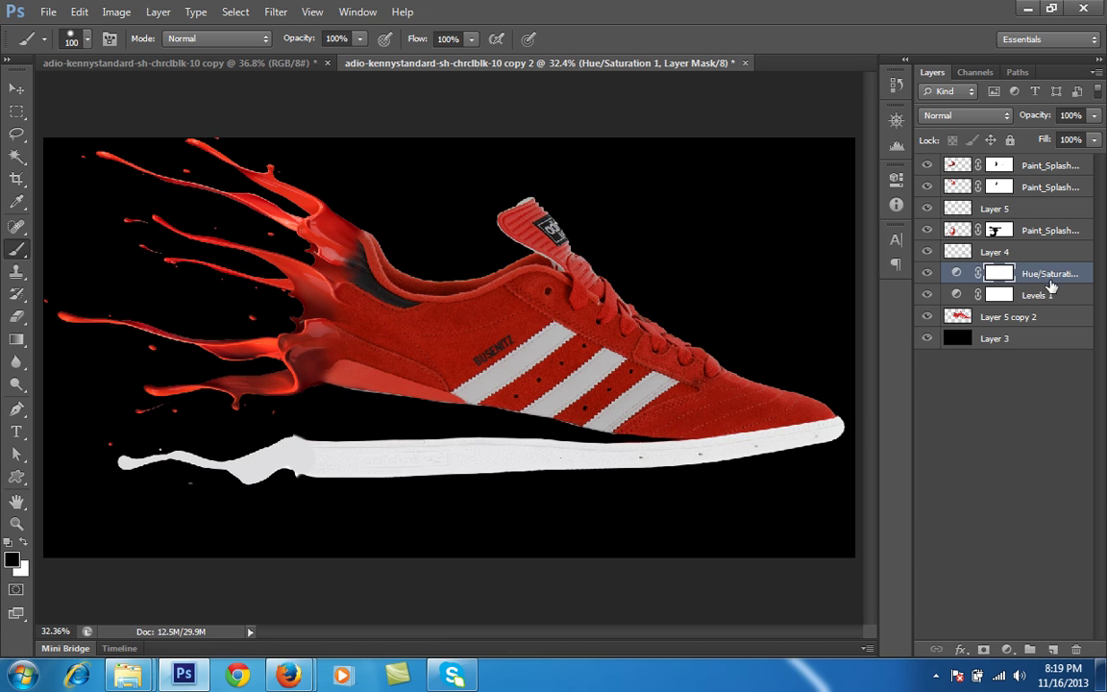
click(927, 274)
click(926, 274)
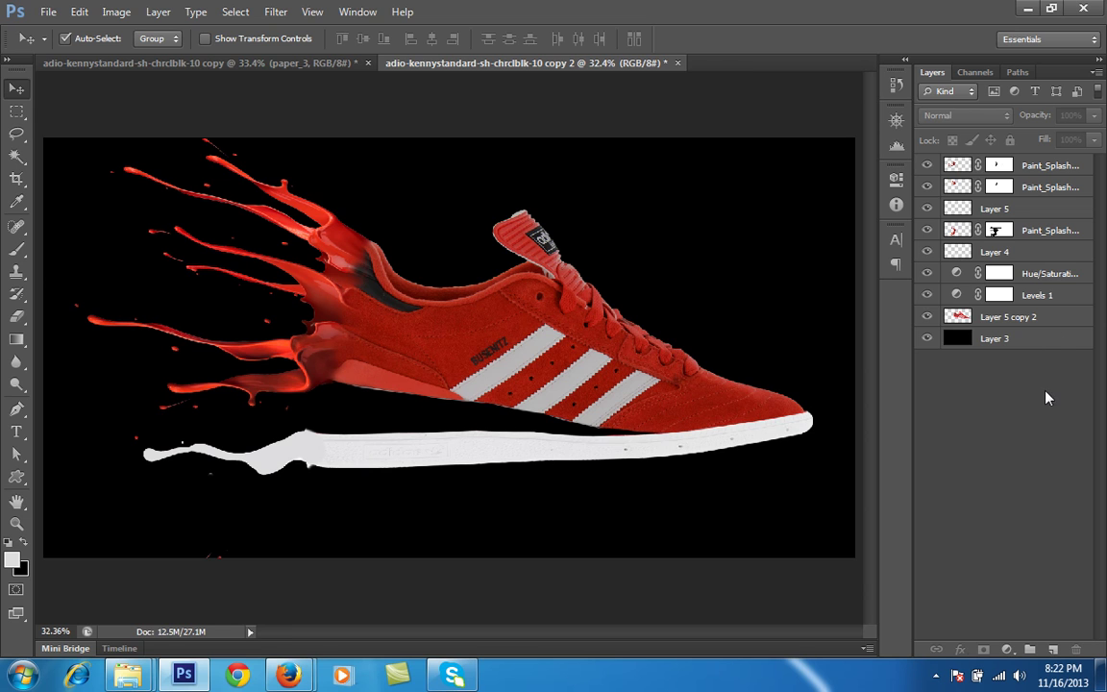
Add a new layer directly above the black Layer 3 and greatly enlarge the light grey brush
click(1051, 344)
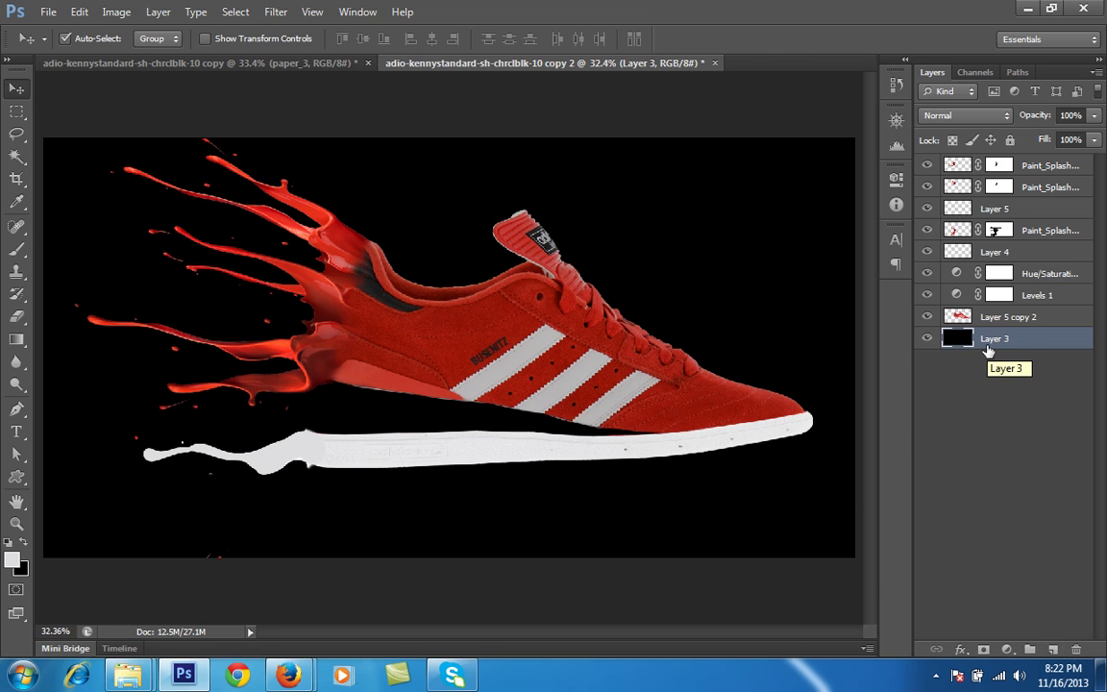
click(1053, 650)
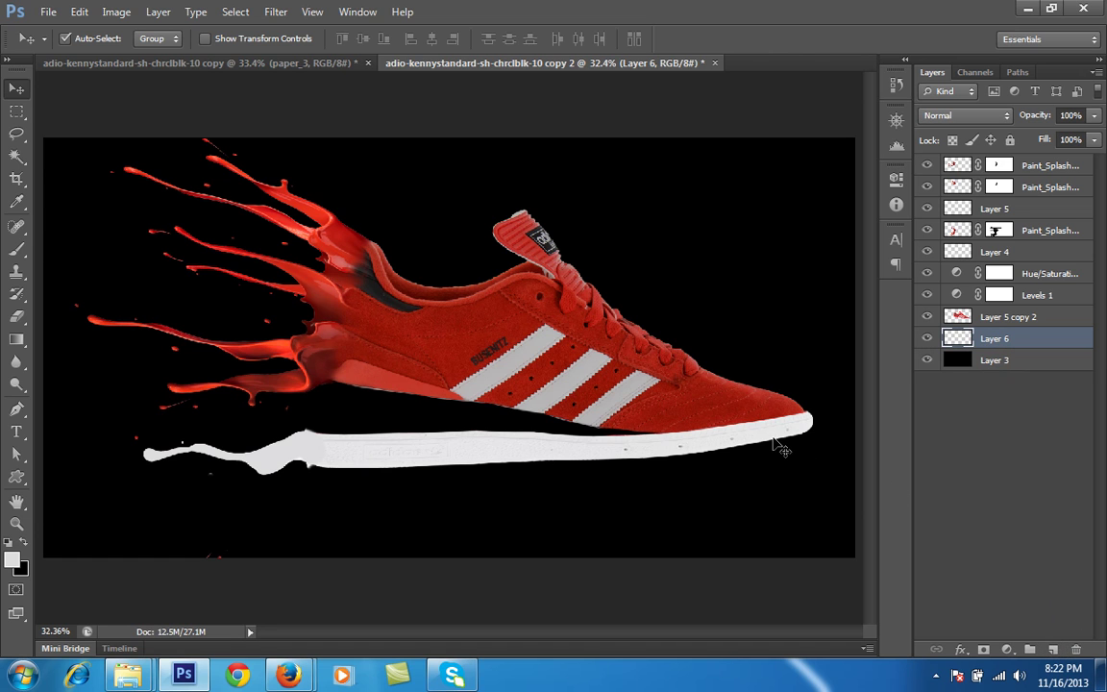
key(b)
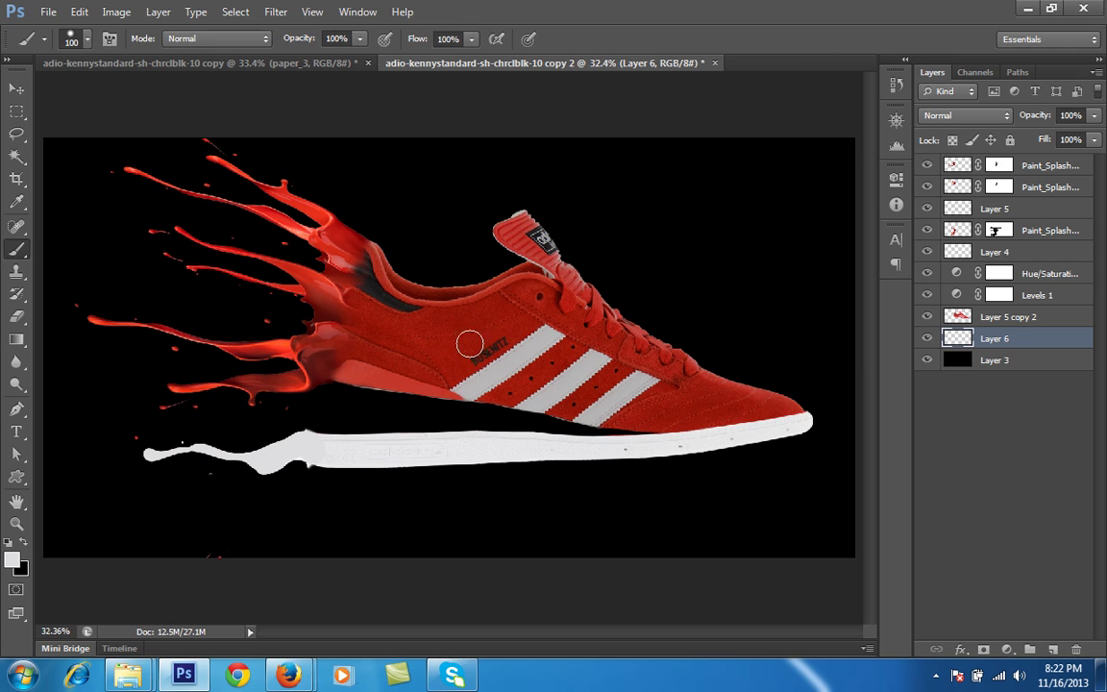
key(bracketright)
key(bracketright)
key(bracketright)
key(bracketright)
key(bracketright)
key(bracketright)
key(bracketright)
key(bracketright)
key(bracketright)
key(bracketright)
key(bracketright)
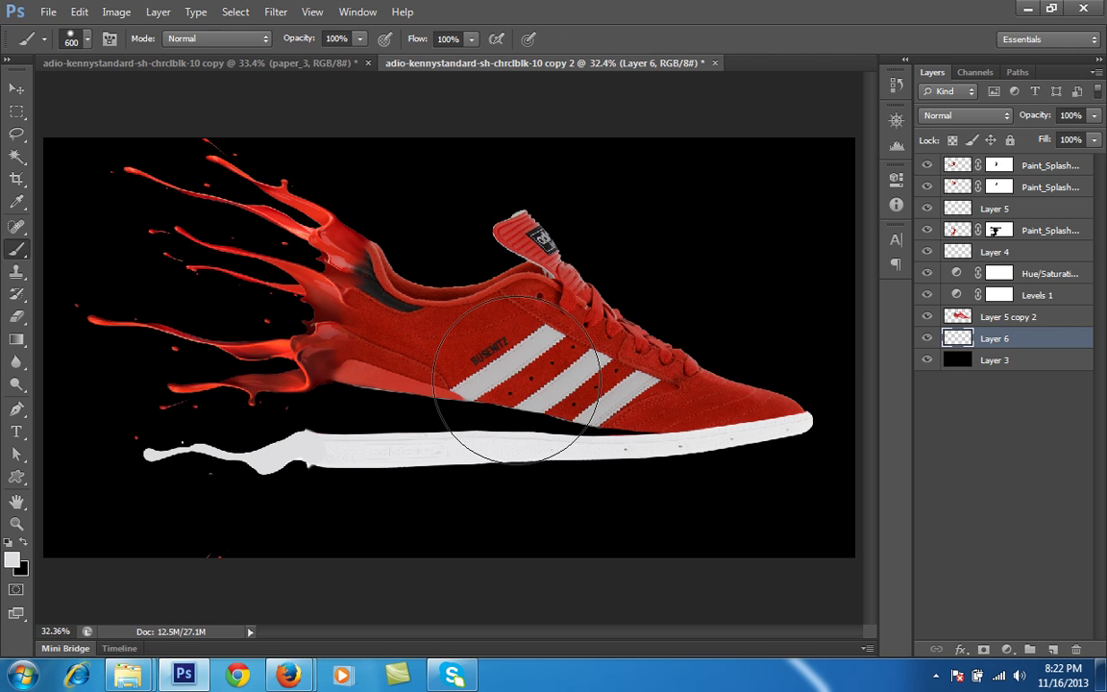
Undo a test dab behind the heel on Layer 6 and set the brush to 1100 px with 0% hardness
click(322, 341)
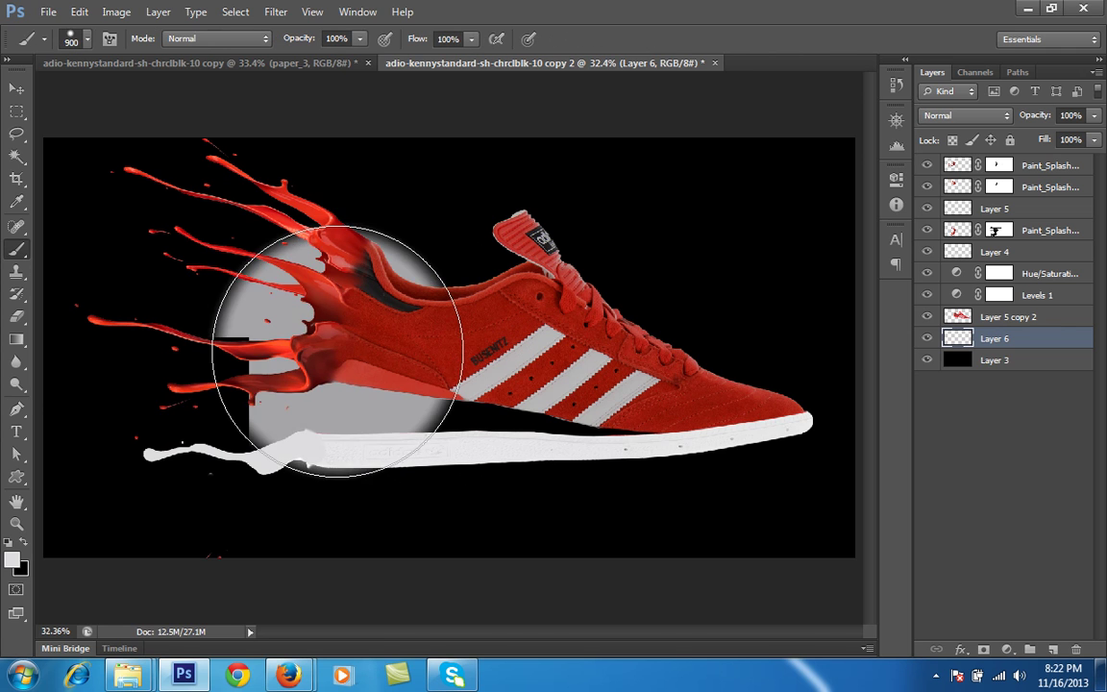
key(bracketright)
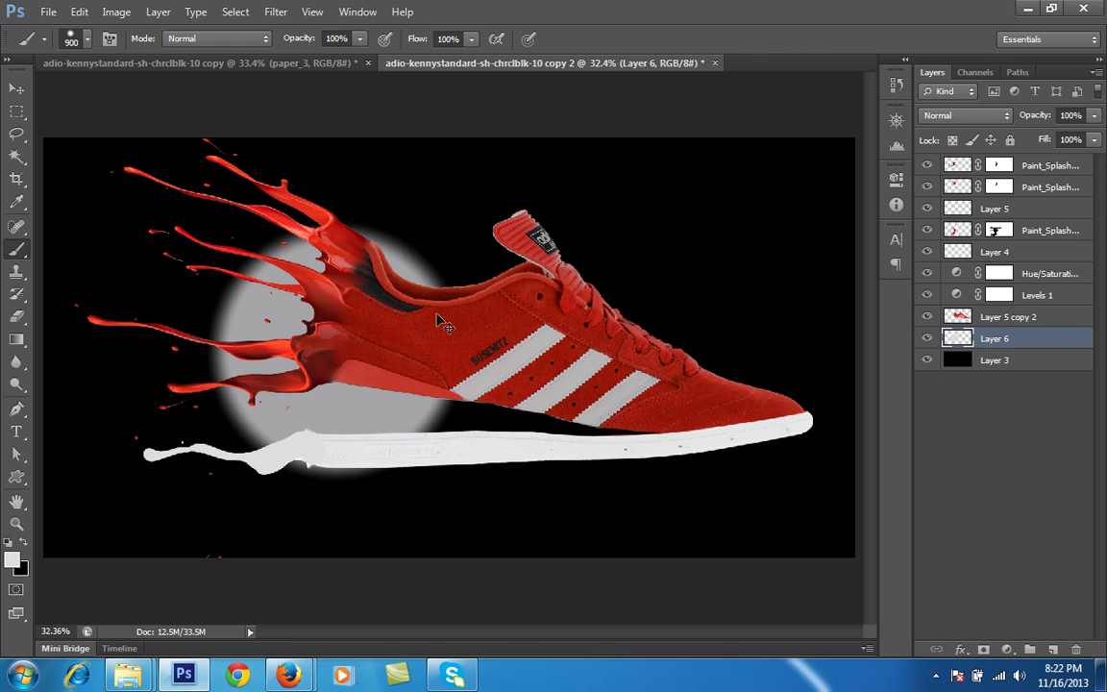
key(ctrl+z)
click(85, 43)
mouse_move(102, 134)
mouse_down()
mouse_move(144, 135)
mouse_move(19, 136)
mouse_up()
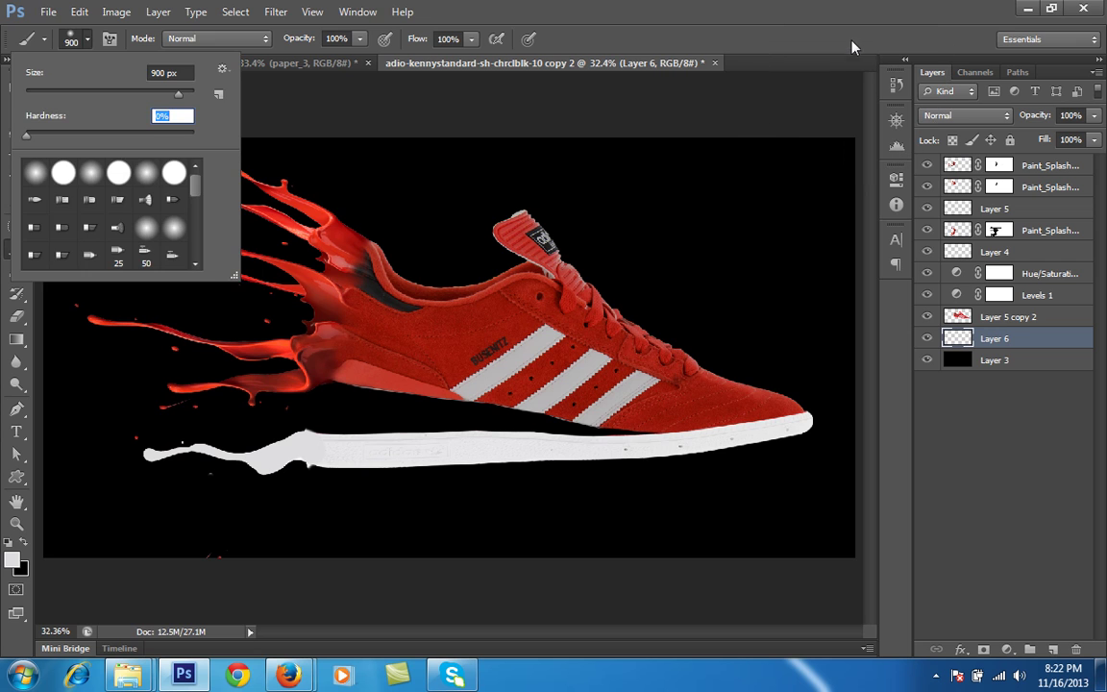
key(Return)
key(bracketright)
key(bracketright)
Try soft light grey glow strokes behind the shoe and heel on Layer 6, and undo them
mouse_move(339, 356)
mouse_down()
mouse_move(321, 395)
mouse_move(445, 306)
mouse_up()
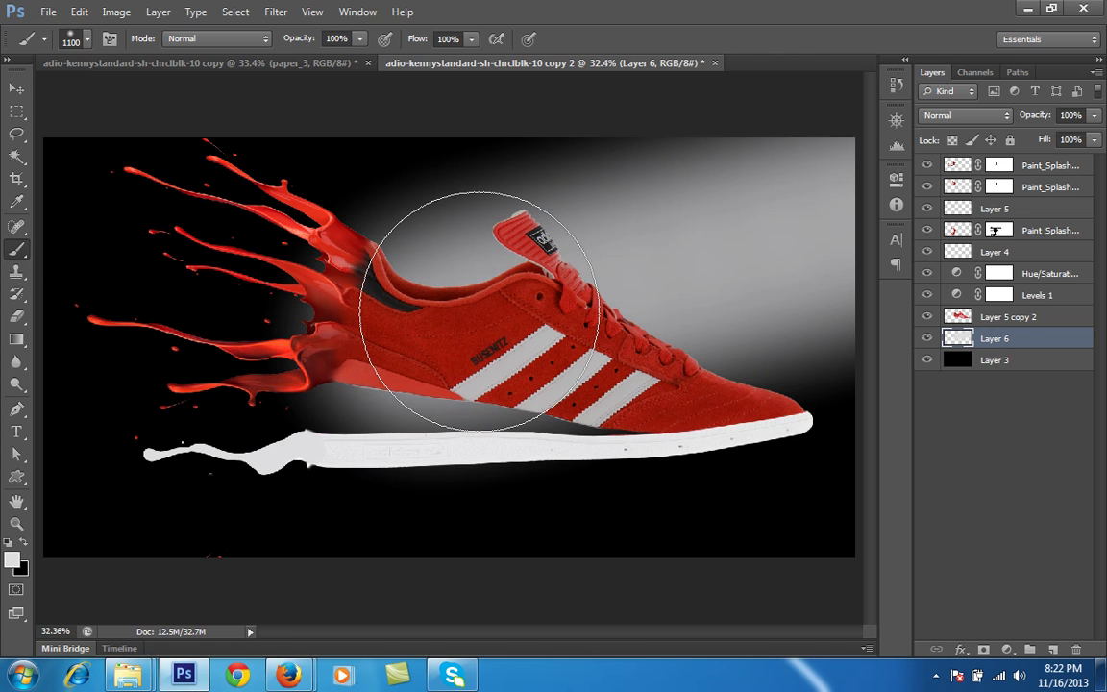
key(ctrl+z)
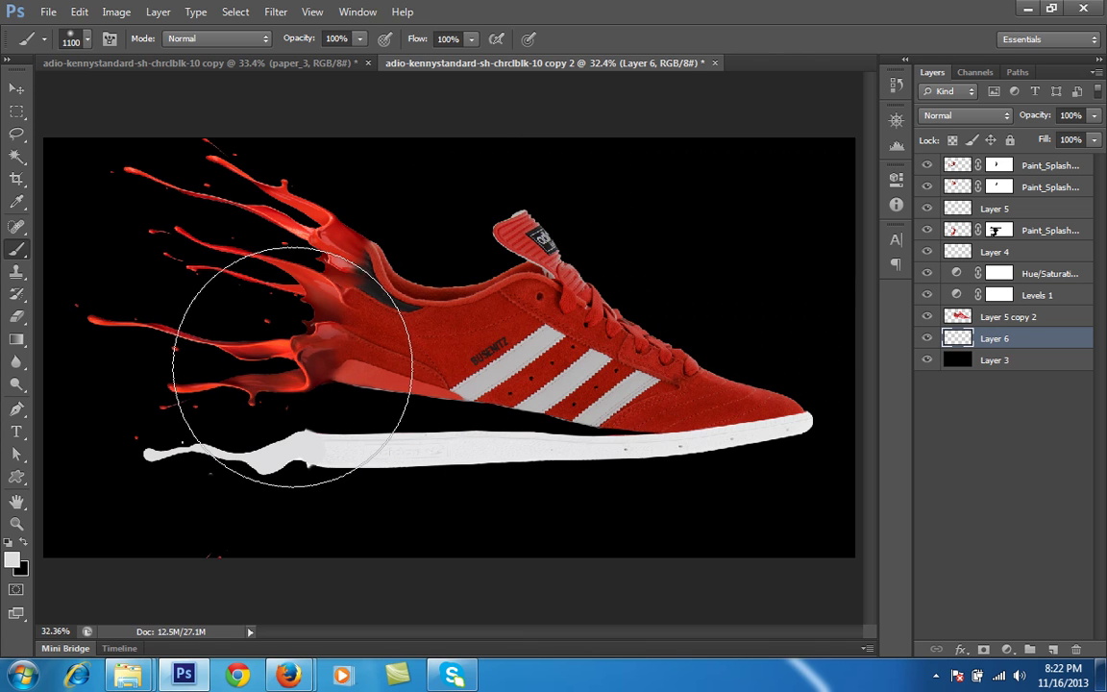
drag(305, 369, 293, 365)
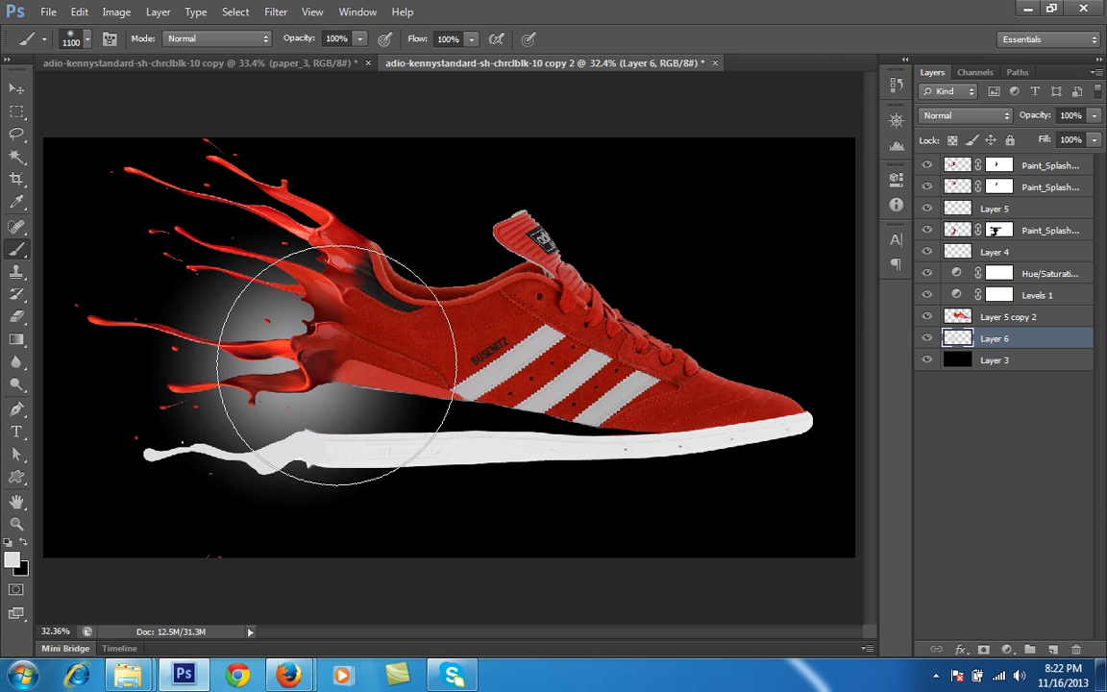
key(ctrl+z)
Paint a soft light grey glow on Layer 6 behind the shoe from mid-body to toe, reducing the brush to 400 px at the toe
drag(485, 351, 485, 353)
key(bracketleft)
key(bracketleft)
key(bracketleft)
mouse_move(581, 369)
mouse_down()
mouse_move(597, 390)
mouse_move(680, 397)
mouse_up()
key(bracketleft)
key(bracketleft)
key(bracketleft)
key(bracketleft)
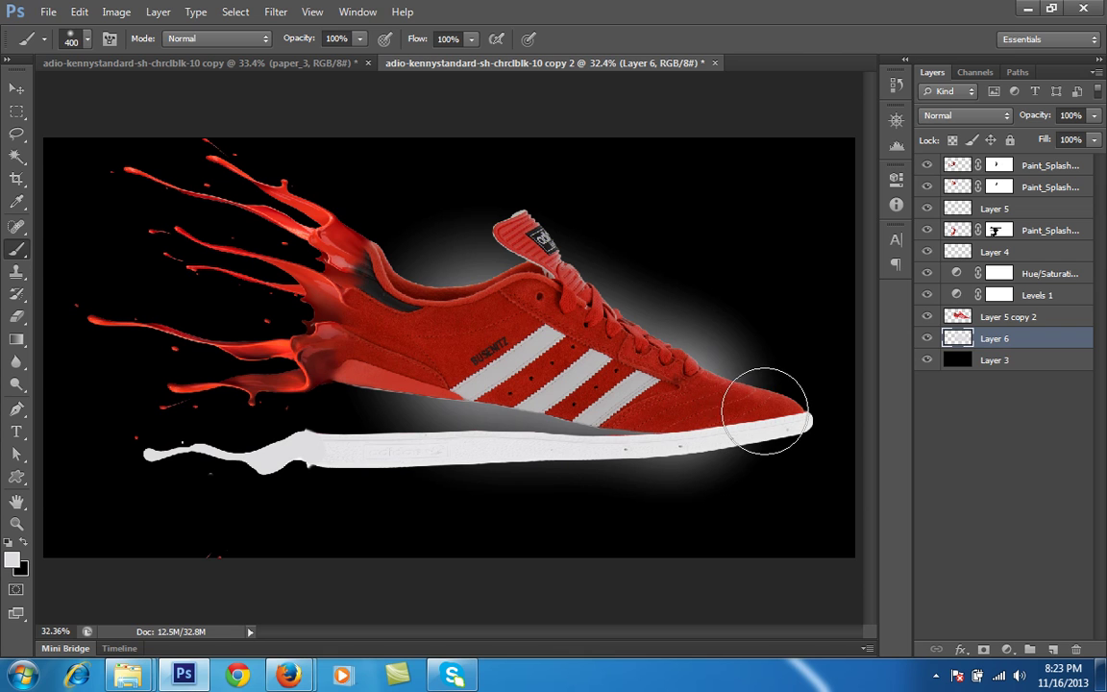
drag(766, 411, 766, 394)
Enlarge the brush to 1000 px and extend the light grey glow behind the heel and red splashes on Layer 6
key(bracketright)
key(bracketright)
key(bracketright)
key(bracketright)
key(bracketright)
key(bracketright)
mouse_move(346, 343)
mouse_down()
mouse_move(320, 382)
mouse_move(341, 376)
mouse_up()
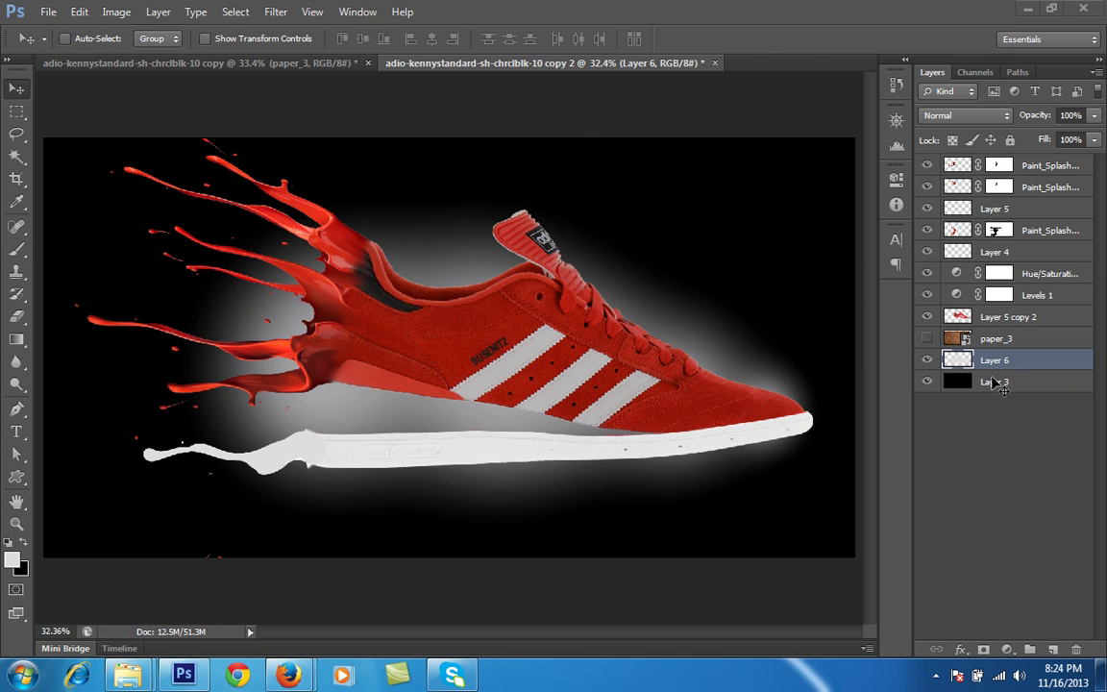
Set Layer 6 to Screen blending at 35% opacity and lower the Brush tool's opacity to 24%
drag(1034, 115, 1007, 117)
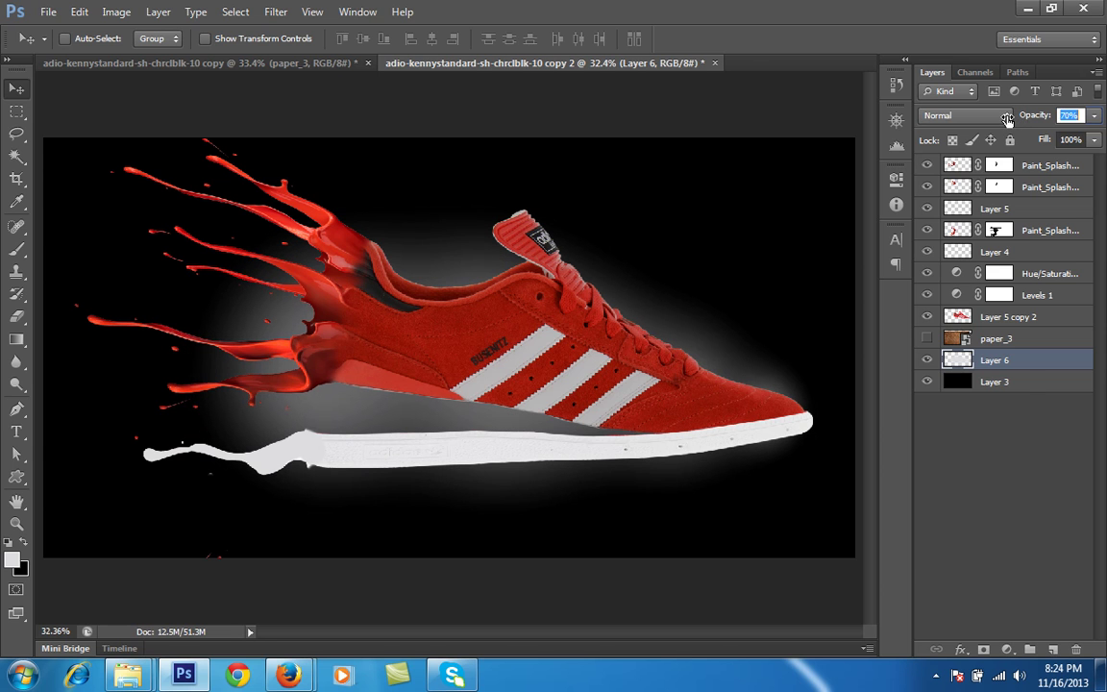
click(968, 121)
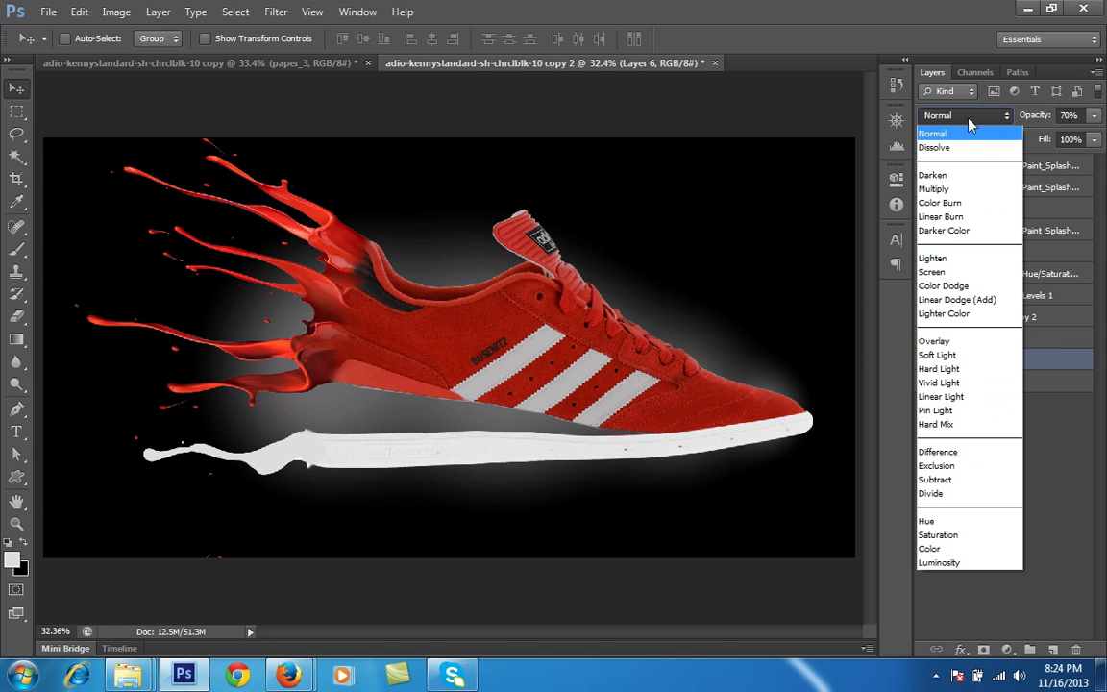
click(944, 272)
drag(1038, 120, 1006, 127)
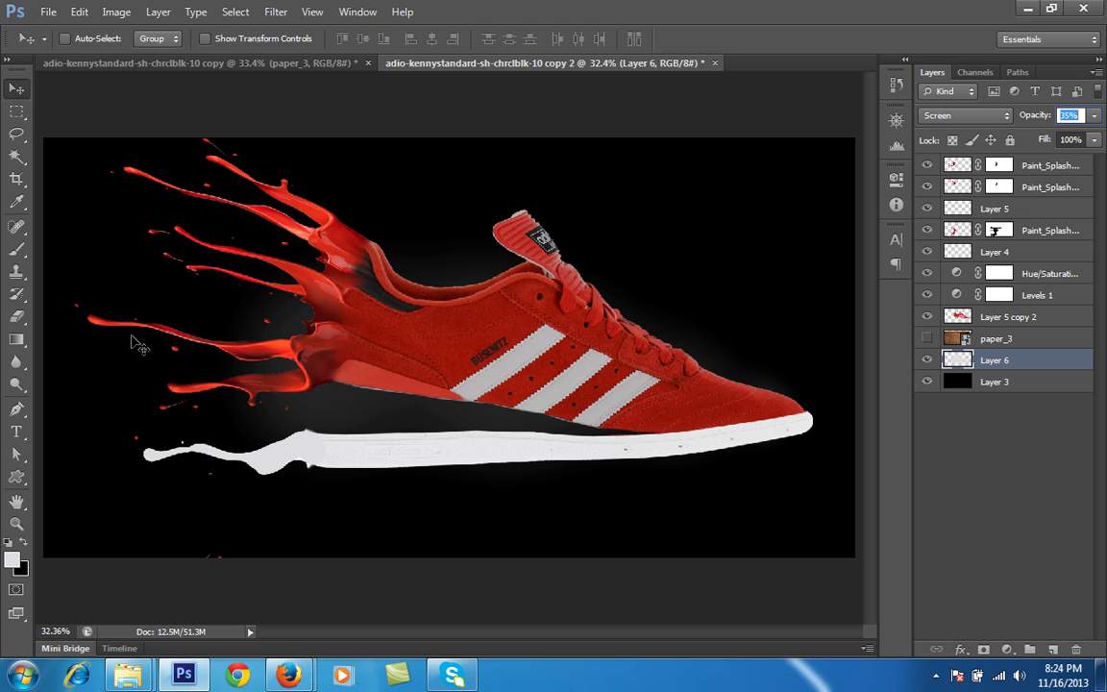
click(16, 252)
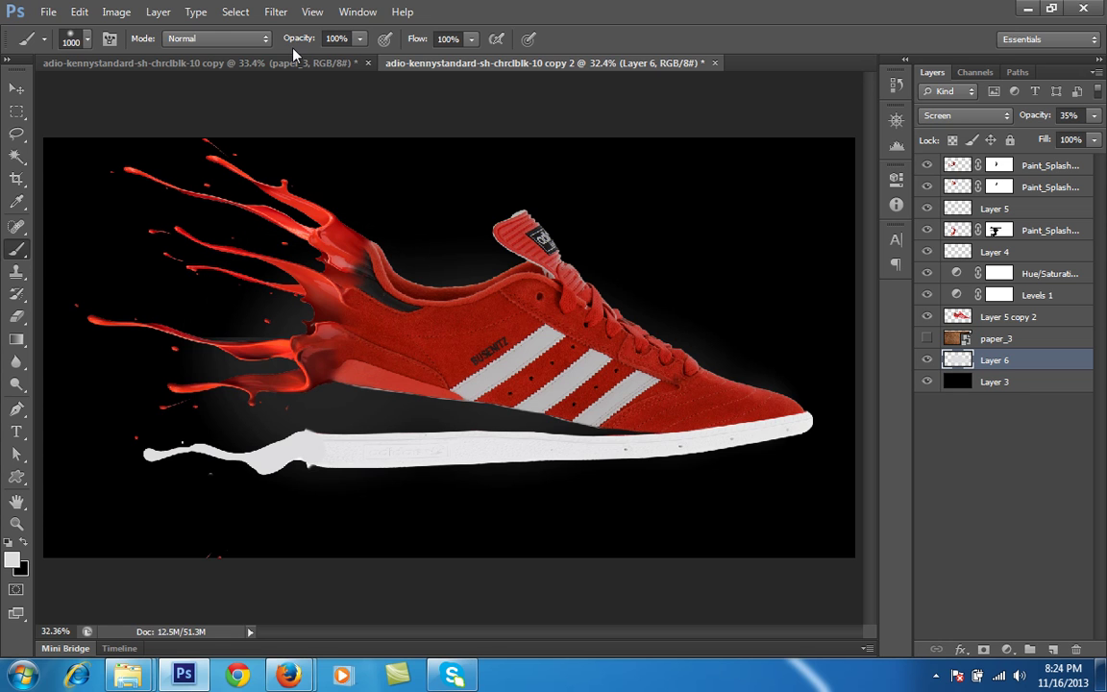
drag(310, 44, 208, 40)
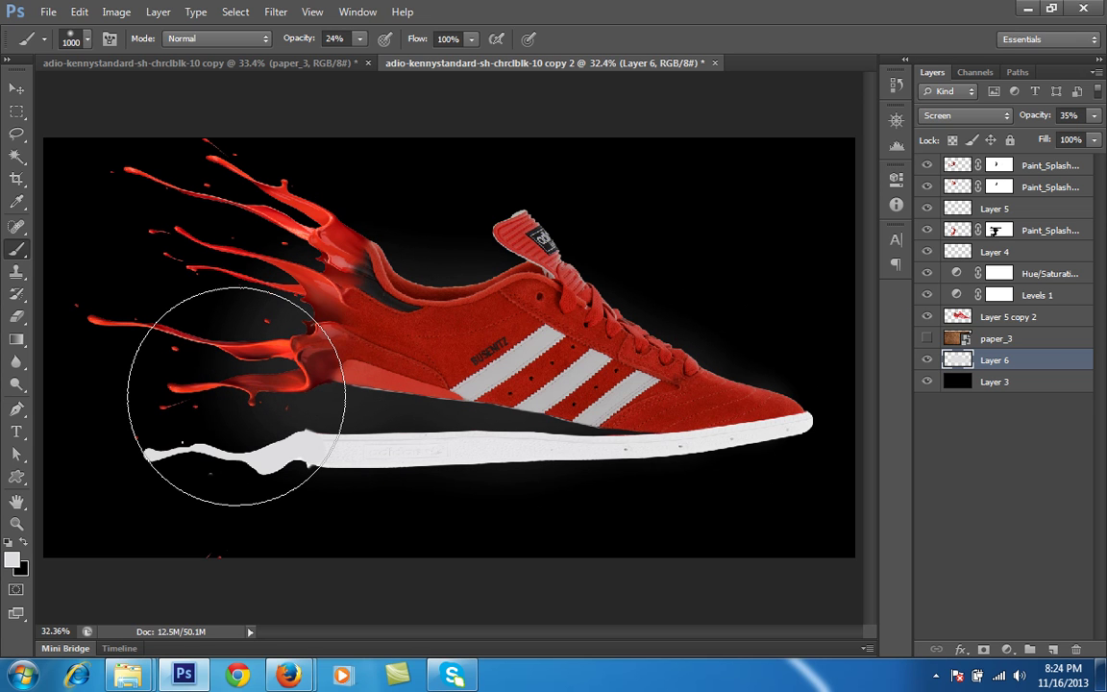
Show and select the paper_3 texture layer, and hide the shoe, adjustment and splash layers above it
click(927, 339)
click(958, 339)
click(926, 316)
click(926, 295)
drag(929, 271, 926, 163)
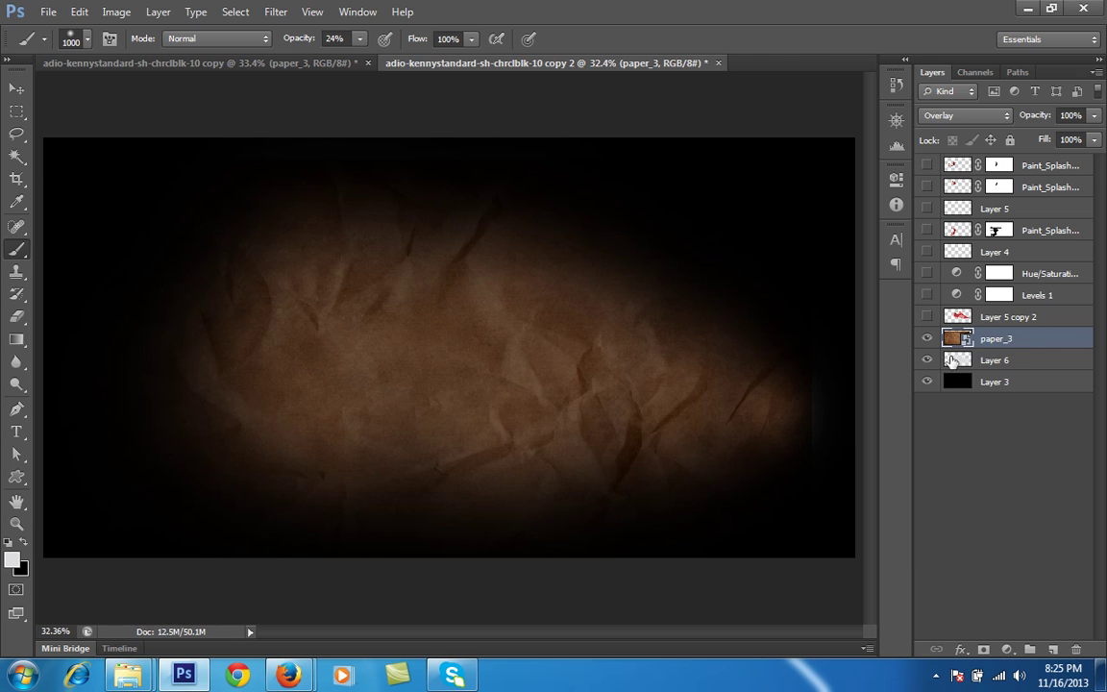
View paper_3 in Normal blending, restore its Overlay mode, and show the shoe, adjustment and splash layers again
click(965, 115)
click(965, 130)
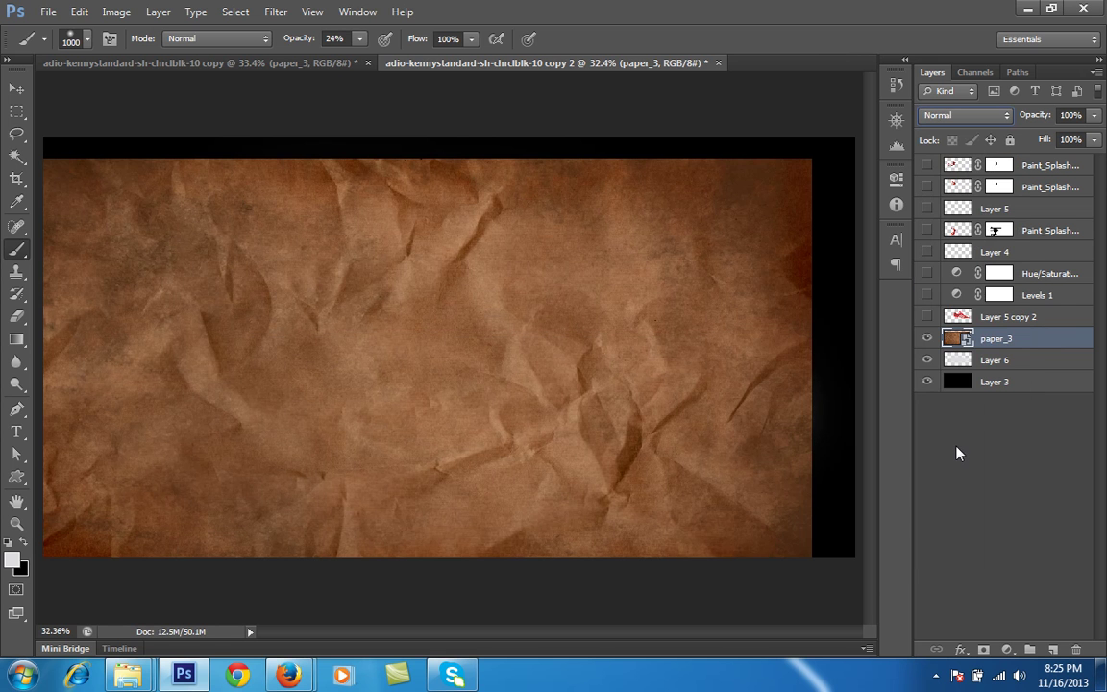
click(954, 116)
click(936, 341)
drag(928, 316, 932, 173)
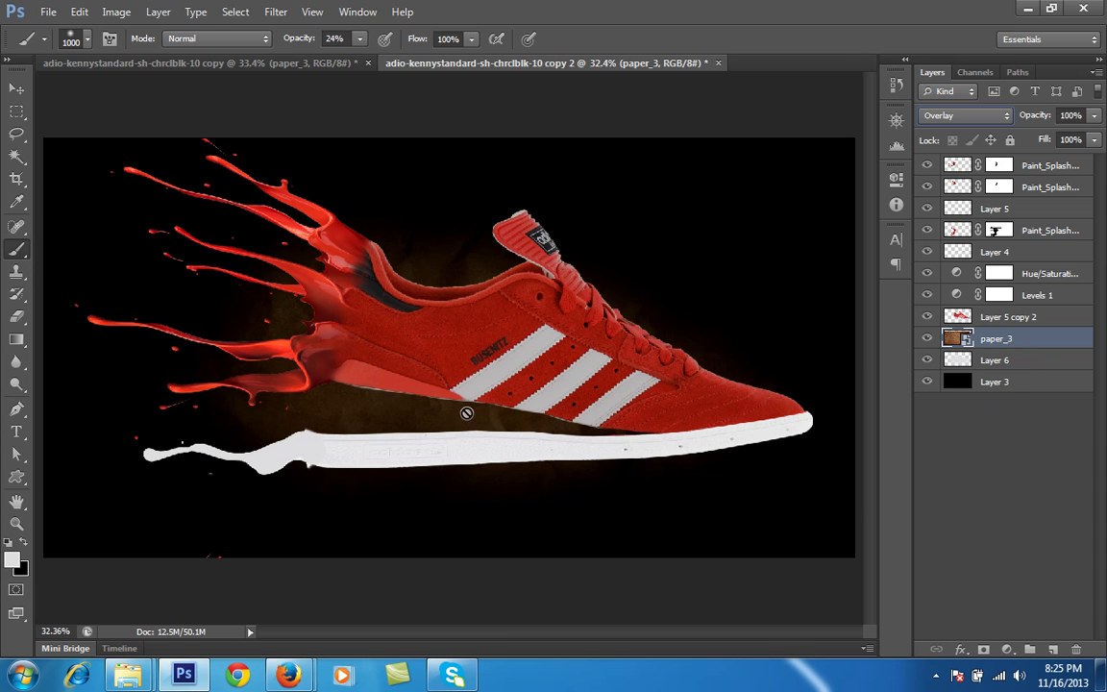
Add a Hue/Saturation adjustment directly above paper_3 with its hue set to -8
click(1017, 361)
click(999, 339)
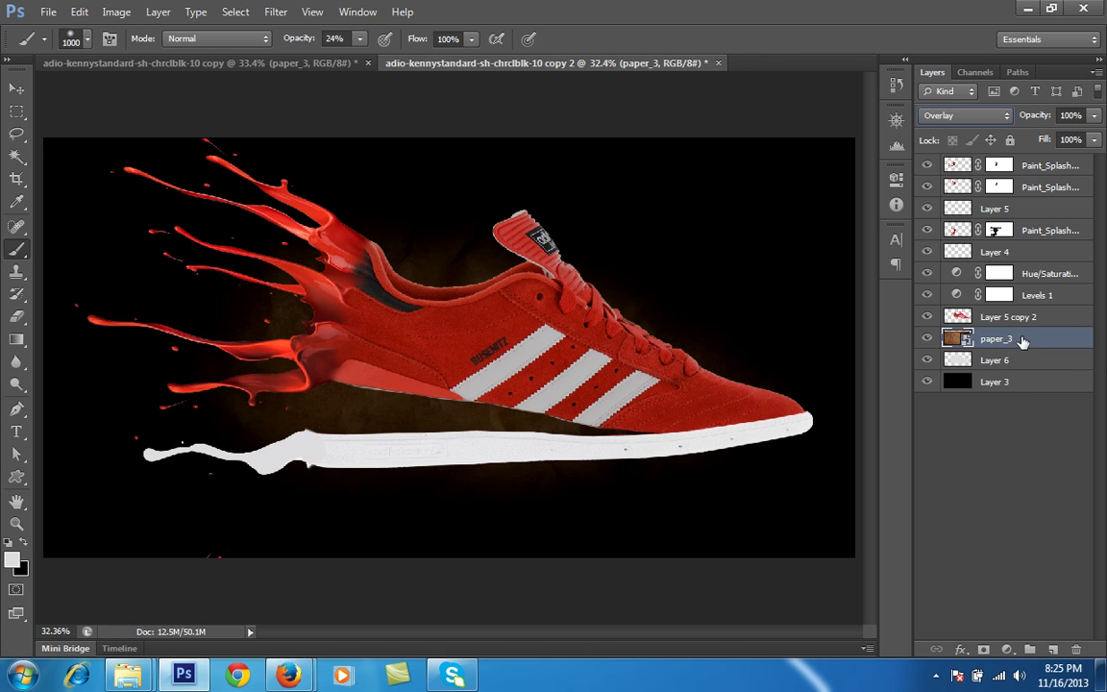
click(1006, 650)
click(975, 439)
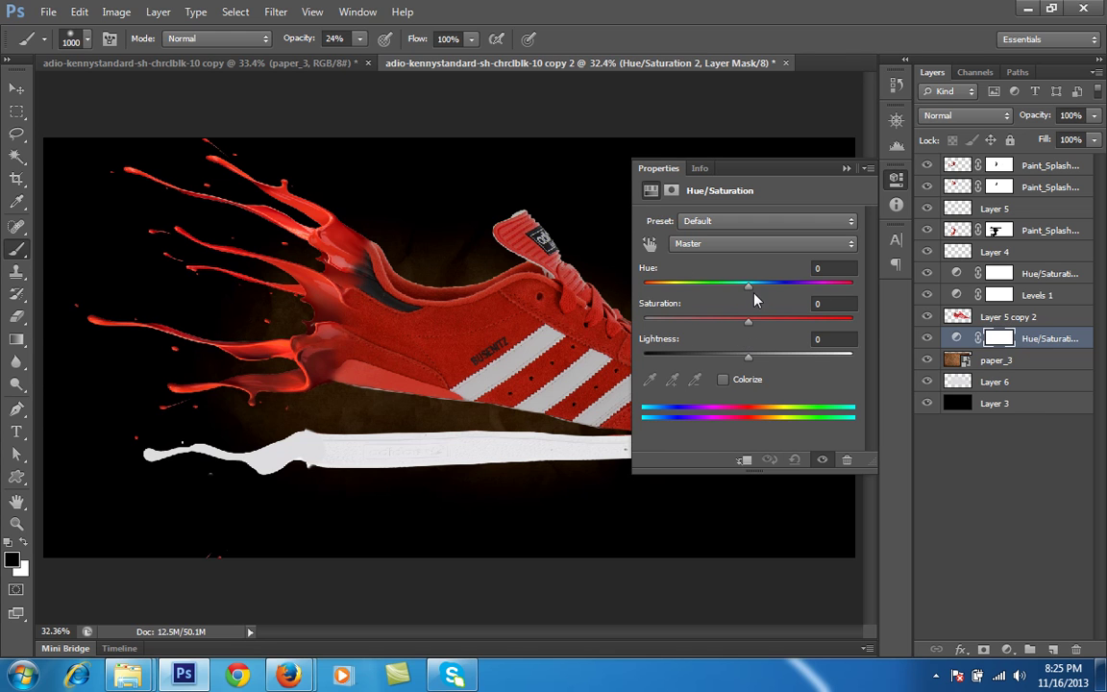
mouse_move(751, 288)
mouse_down()
mouse_move(776, 289)
mouse_move(741, 294)
mouse_up()
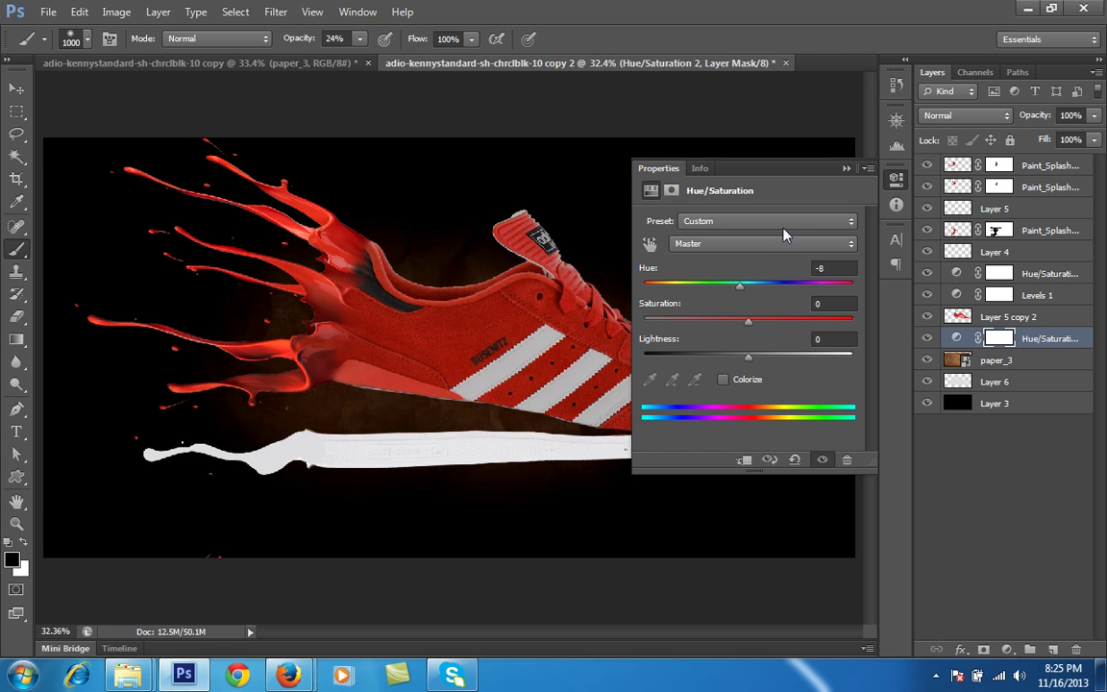
click(845, 169)
Switch to the adio-kennystandard-sh-chrclblk-10 copy document and examine its version of the splash shoe artwork
key(ctrl+Tab)
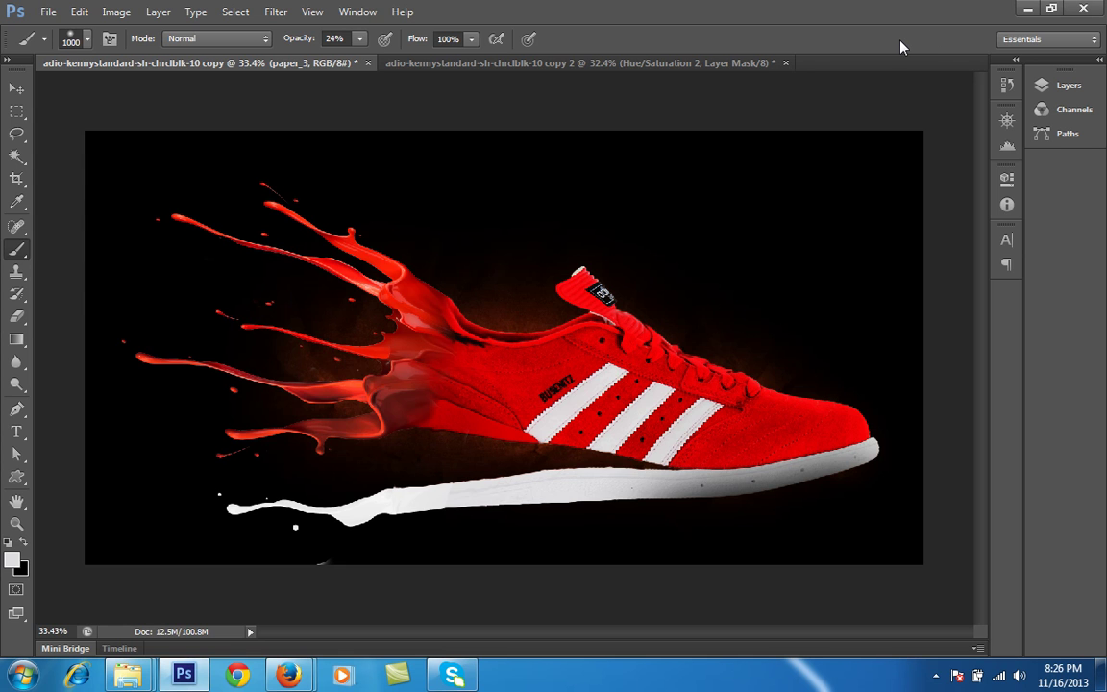
key(ctrl+plus)
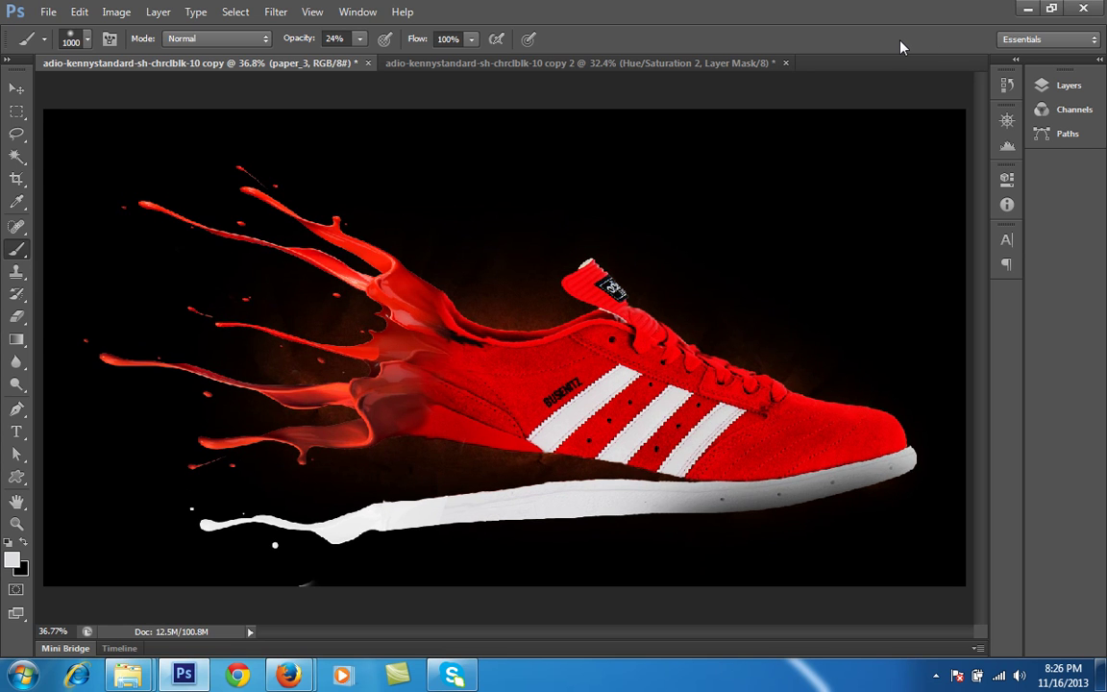